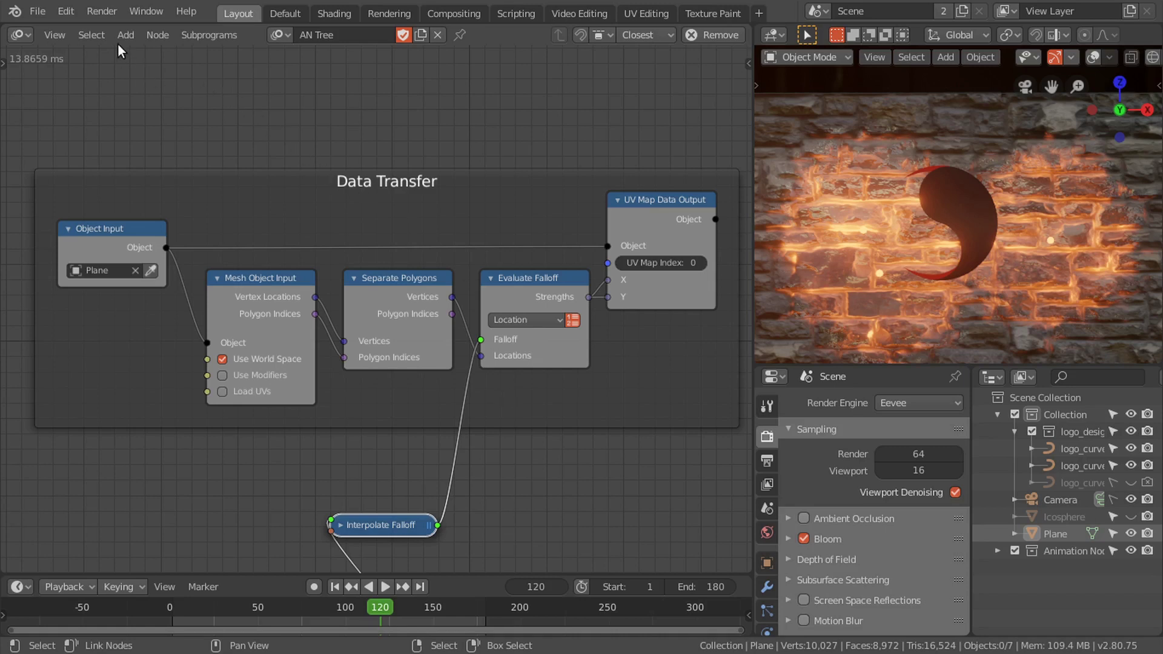
Step: Replace the fire-lit brick wall project with a new General scene containing the default cube
{"action": "left_click", "coordinate": [34, 12]}
{"action": "left_click", "coordinate": [133, 48]}
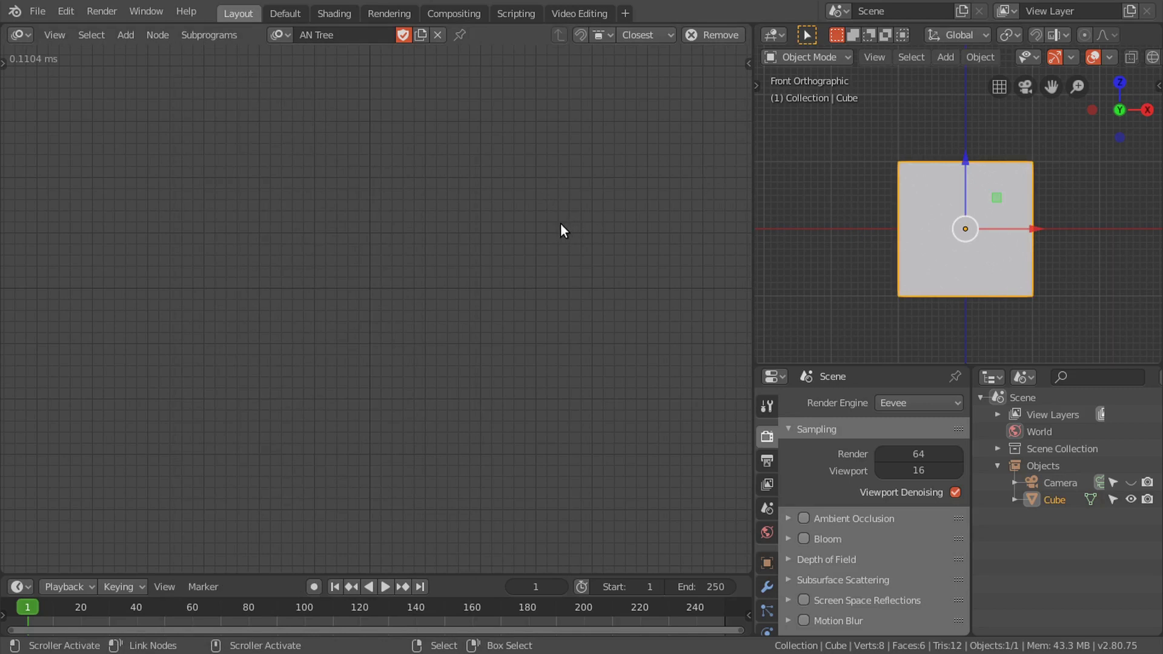
Step: Bring up the Add menu of node types in the empty Animation Nodes tree
{"action": "key", "text": "shift+a"}
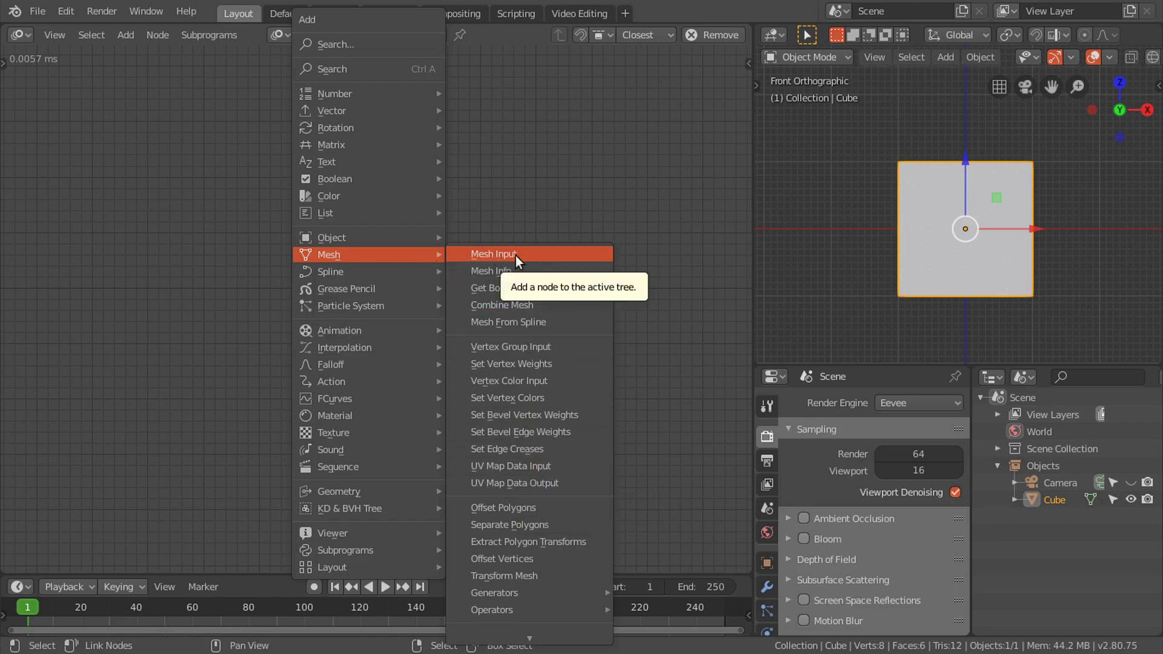
Step: Add an Object Input node and set its object to Cube
{"action": "mouse_move", "coordinate": [387, 236]}
{"action": "left_click", "coordinate": [480, 238]}
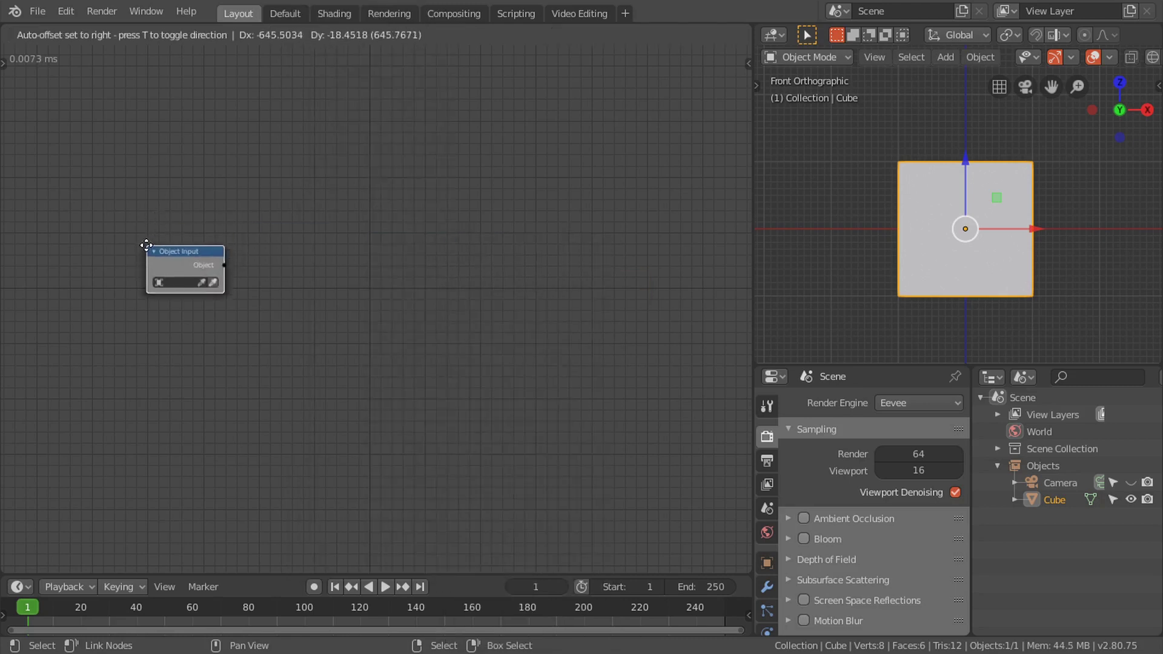
{"action": "left_click", "coordinate": [145, 243]}
{"action": "scroll", "coordinate": [202, 248], "scroll_direction": "up", "scroll_amount": 2}
{"action": "middle_click_drag", "start_coordinate": [202, 249], "coordinate": [219, 261]}
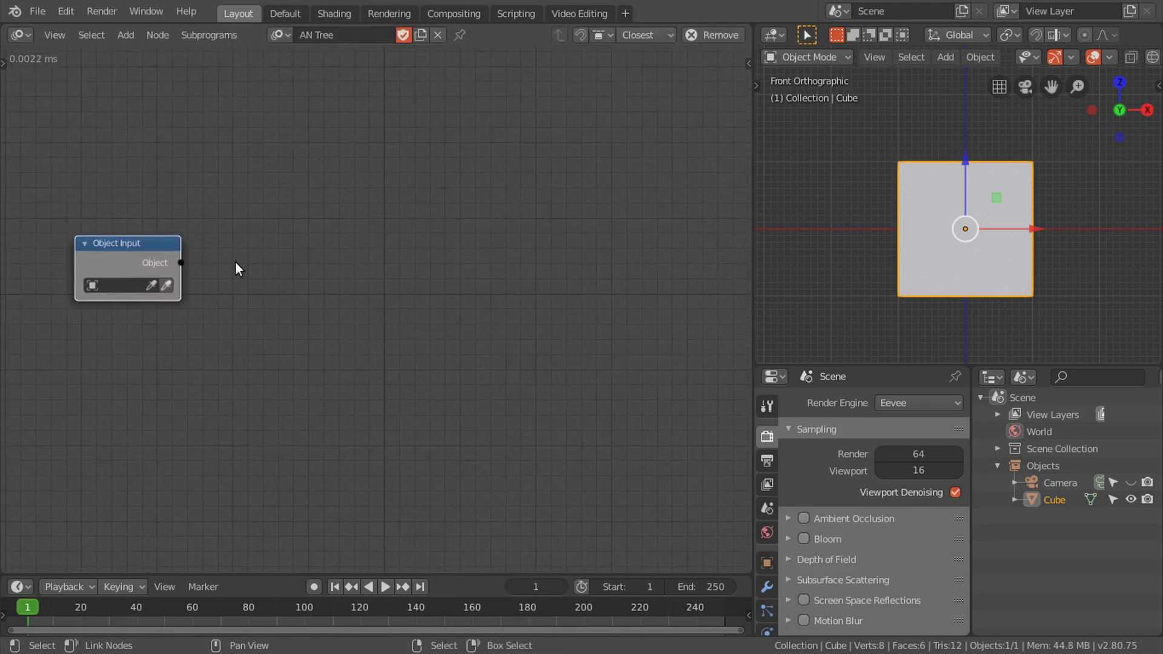
{"action": "left_click", "coordinate": [169, 286]}
Step: Add a Mesh Object Input node fed by the Object Input's Cube object
{"action": "key", "text": "shift+a"}
{"action": "mouse_move", "coordinate": [259, 260]}
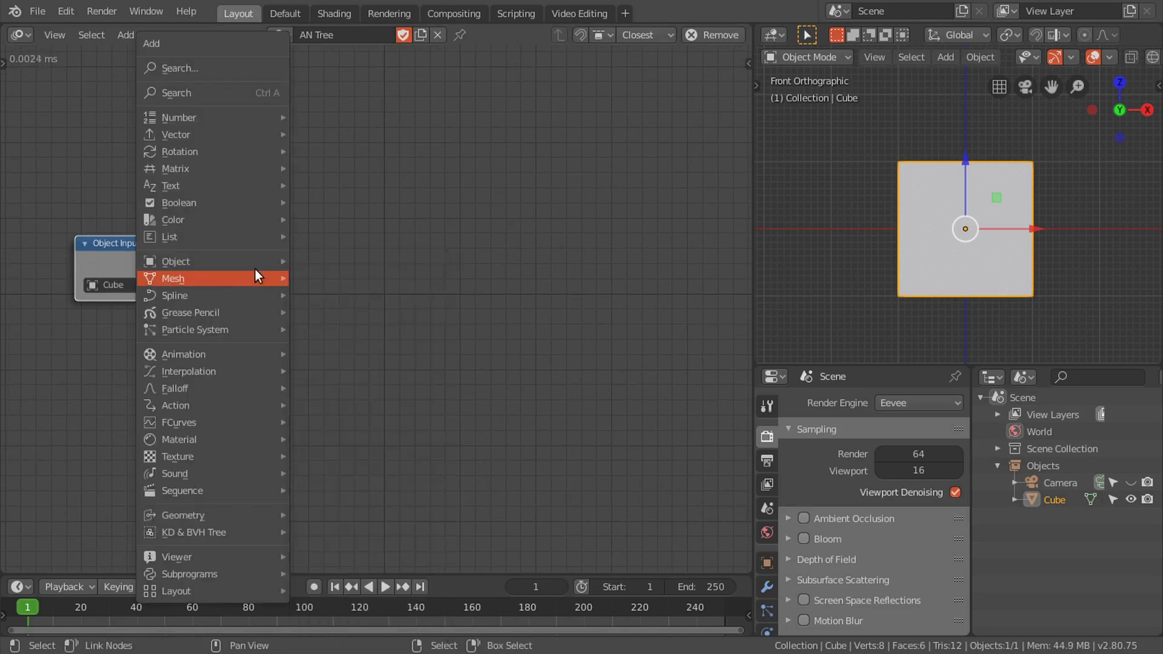
{"action": "mouse_move", "coordinate": [209, 270]}
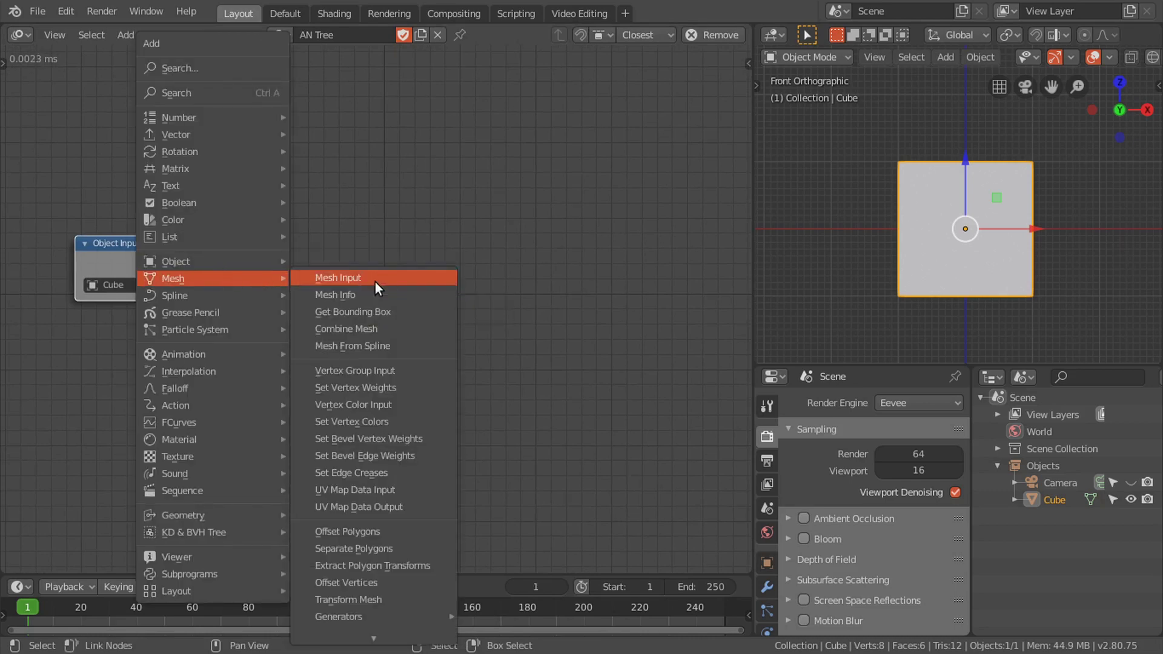
{"action": "left_click", "coordinate": [387, 276]}
{"action": "left_click", "coordinate": [190, 257]}
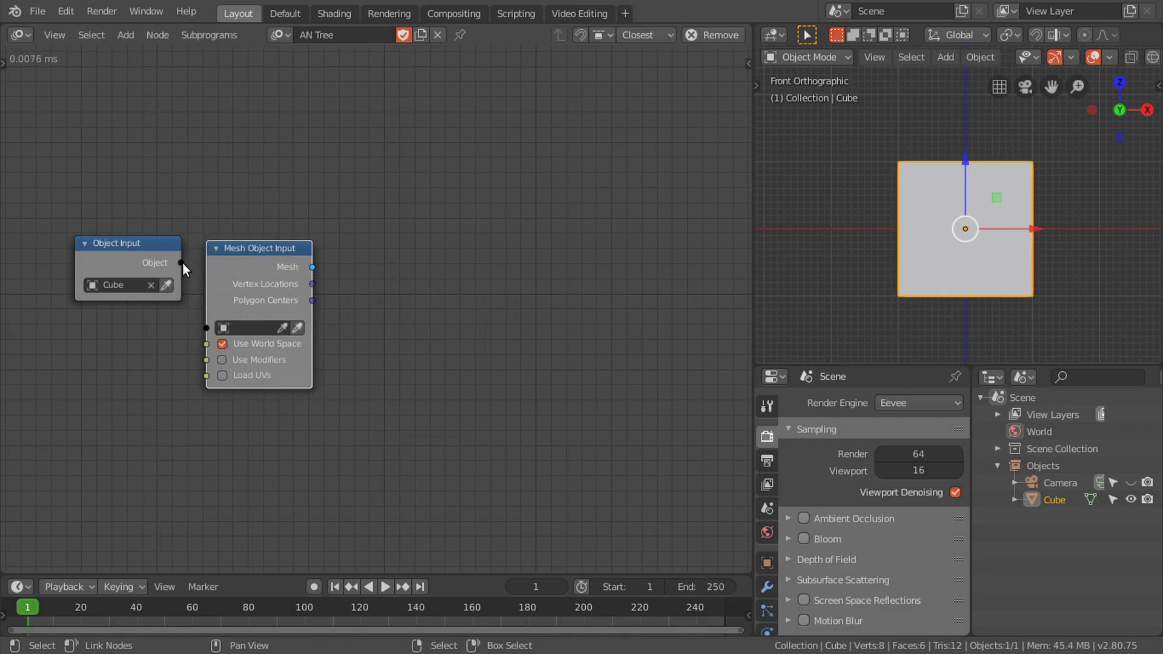
{"action": "left_click_drag", "start_coordinate": [183, 263], "coordinate": [238, 319]}
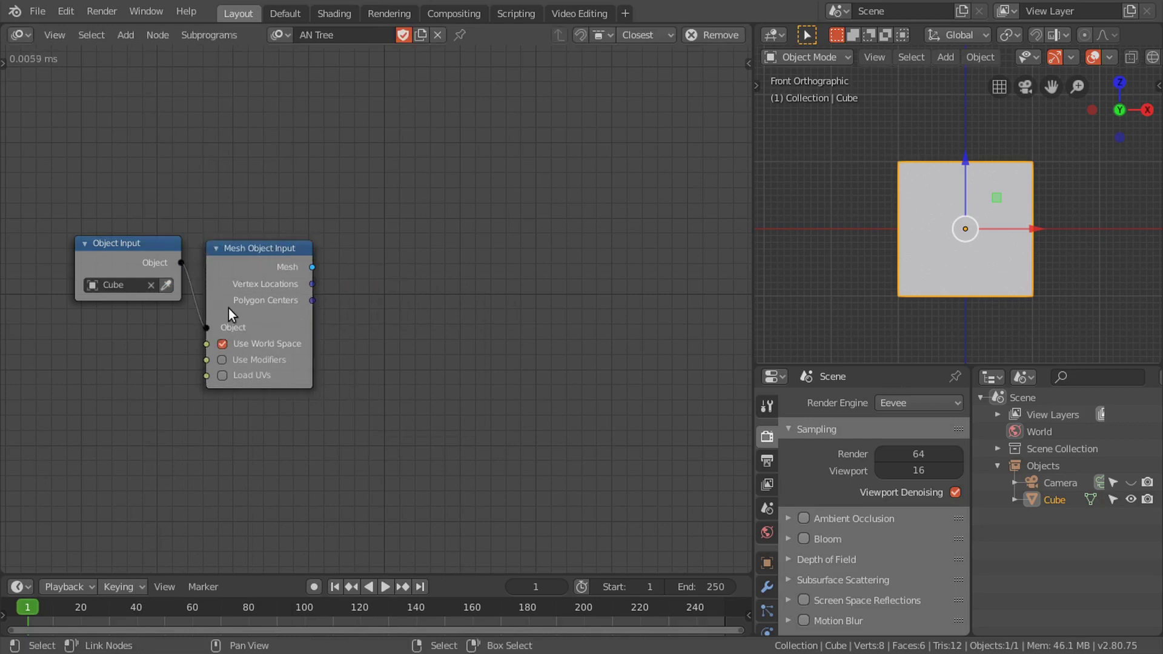
{"action": "left_click_drag", "start_coordinate": [152, 241], "coordinate": [151, 169]}
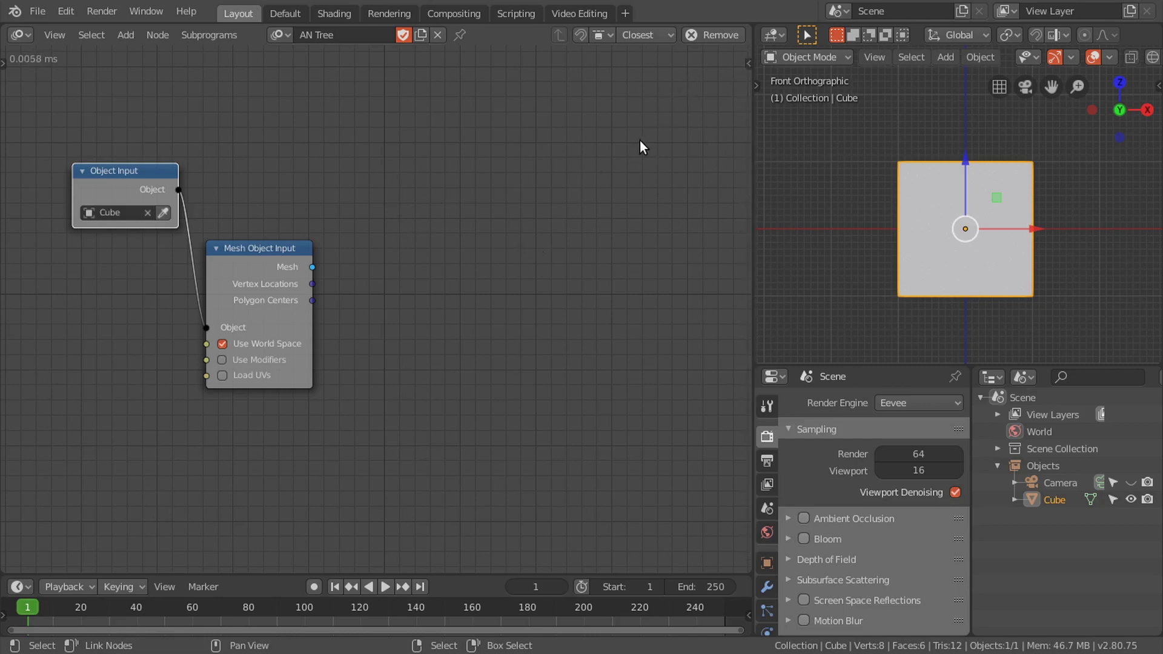
Step: Add a Separate Polygons node beside the Mesh Object Input
{"action": "key", "text": "shift+a"}
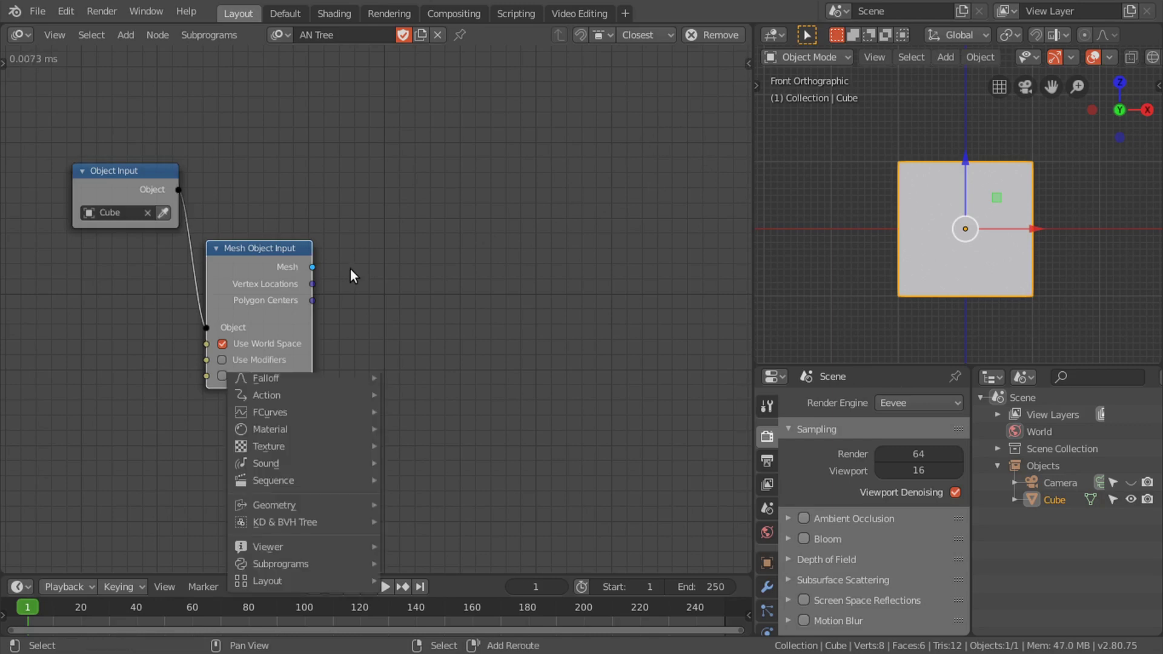
{"action": "mouse_move", "coordinate": [265, 267]}
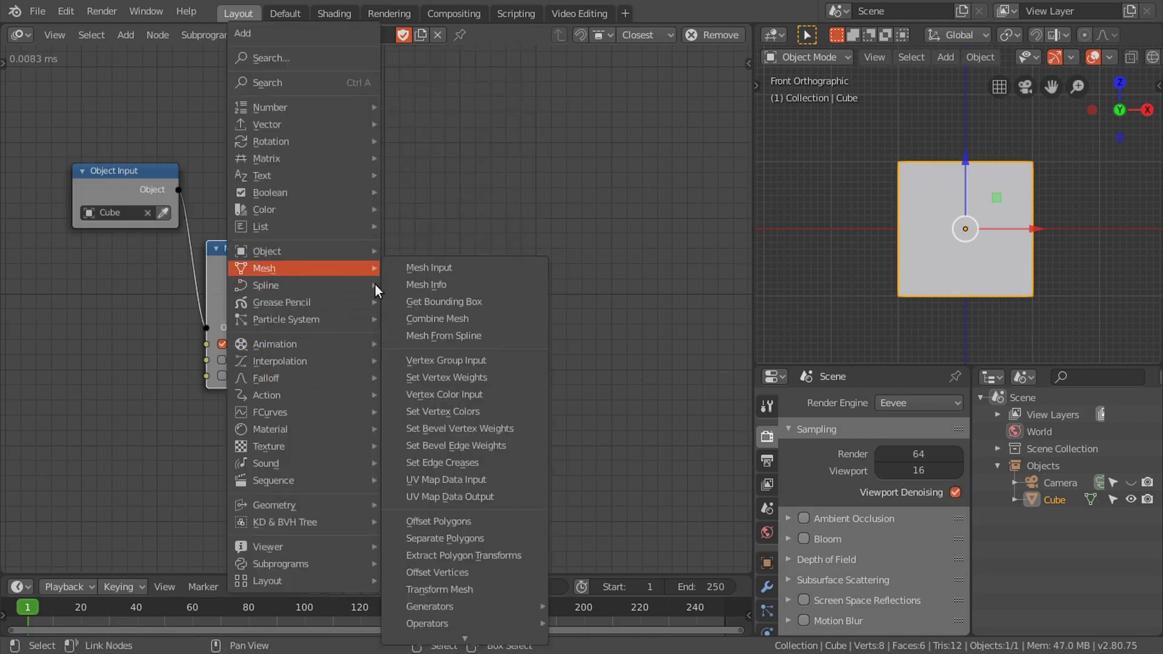
{"action": "left_click", "coordinate": [422, 539]}
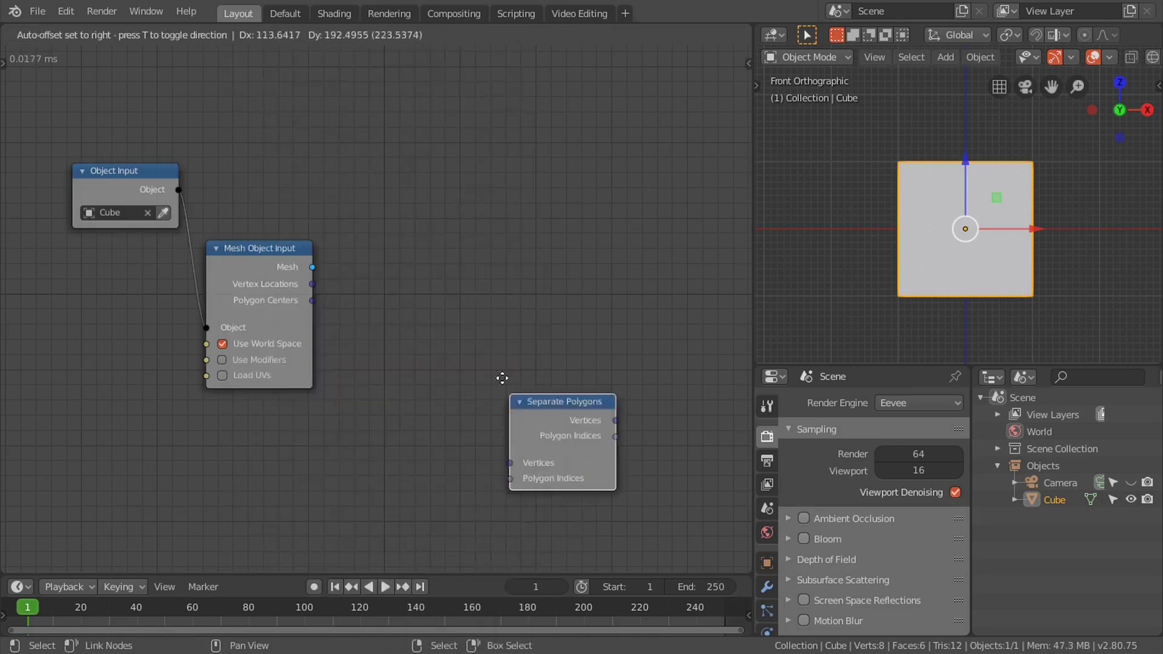
{"action": "left_click", "coordinate": [343, 242]}
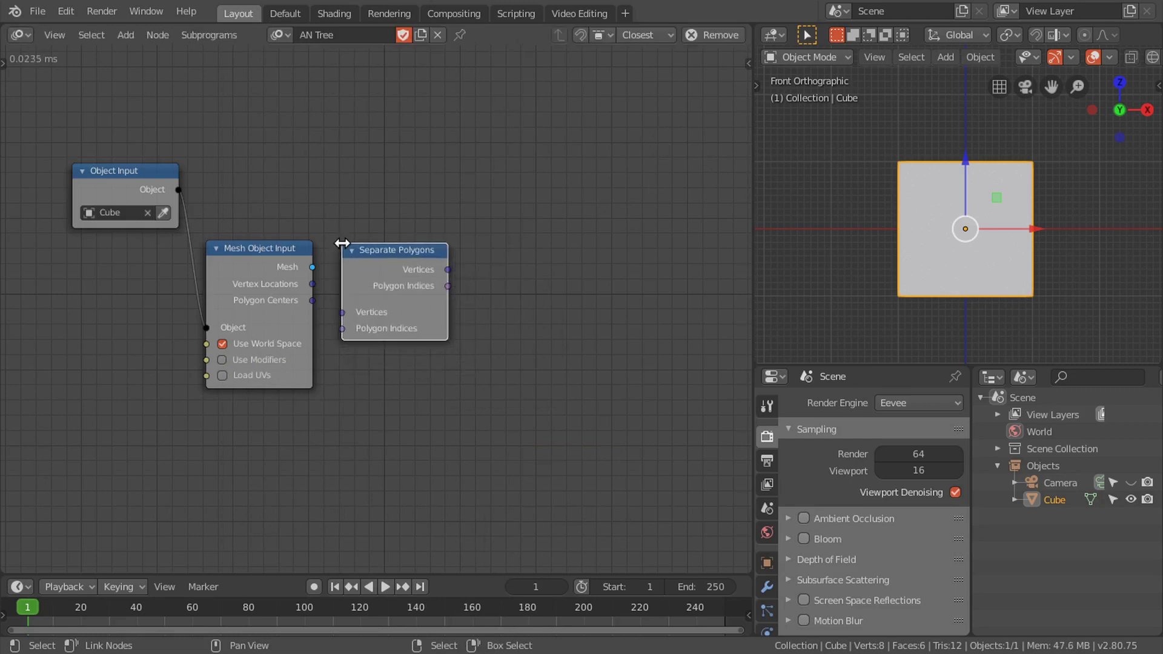
Step: Hide the Mesh and Polygon Centers outputs of Mesh Object Input and show Polygon Indices
{"action": "left_click", "coordinate": [288, 264]}
{"action": "key", "text": "n"}
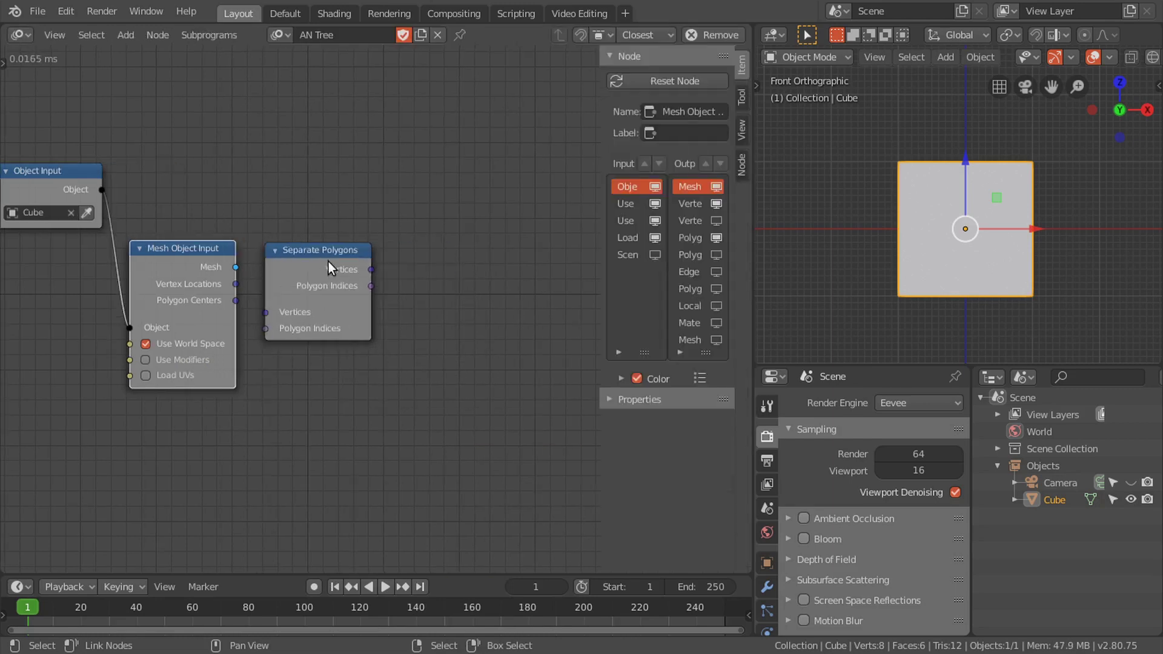
{"action": "left_click", "coordinate": [716, 186]}
{"action": "left_click", "coordinate": [717, 239]}
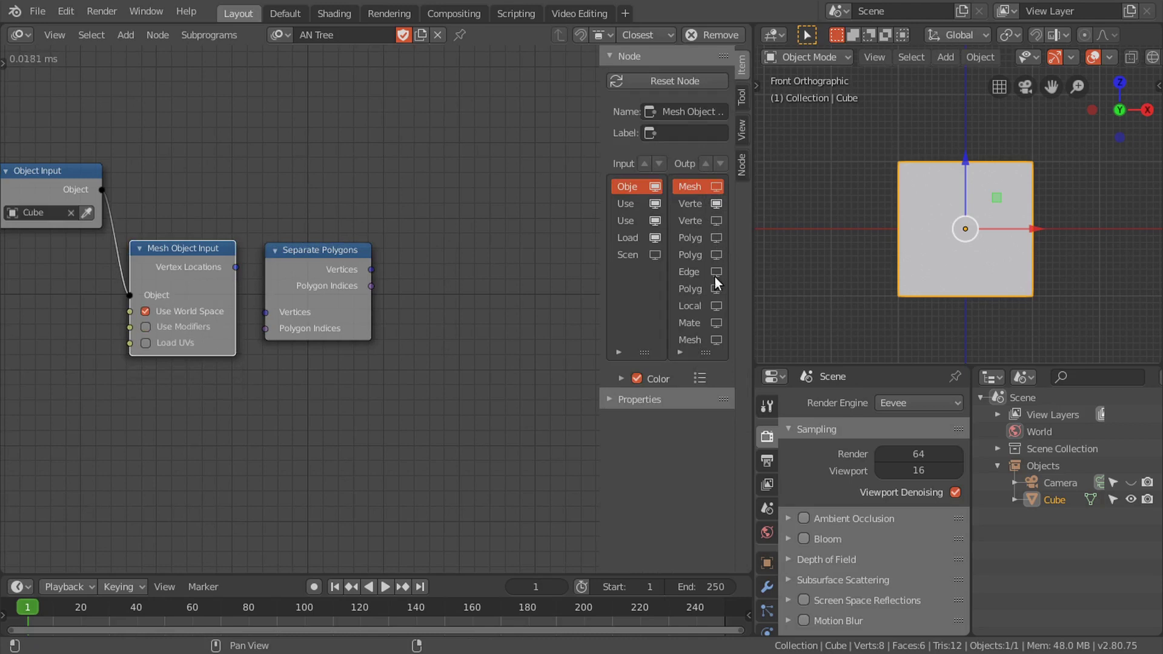
{"action": "left_click", "coordinate": [715, 289]}
{"action": "key", "text": "n"}
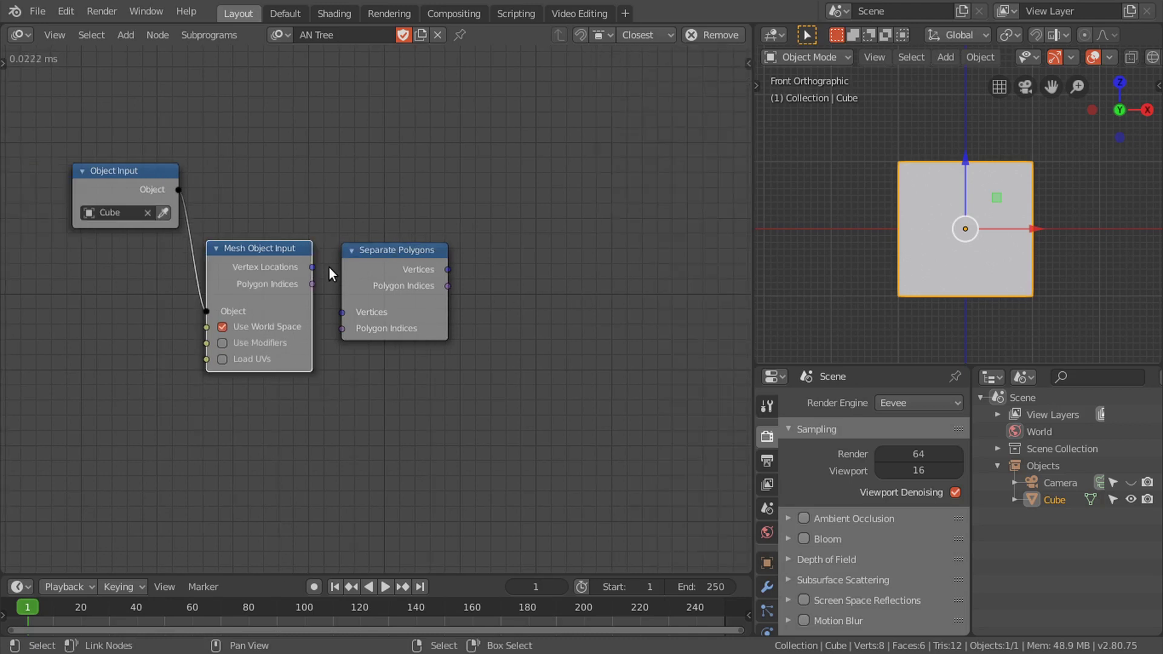
Step: Link Vertex Locations and Polygon Indices into the Separate Polygons node
{"action": "left_click_drag", "start_coordinate": [311, 267], "coordinate": [355, 307]}
{"action": "scroll", "coordinate": [366, 308], "scroll_direction": "up", "scroll_amount": 1}
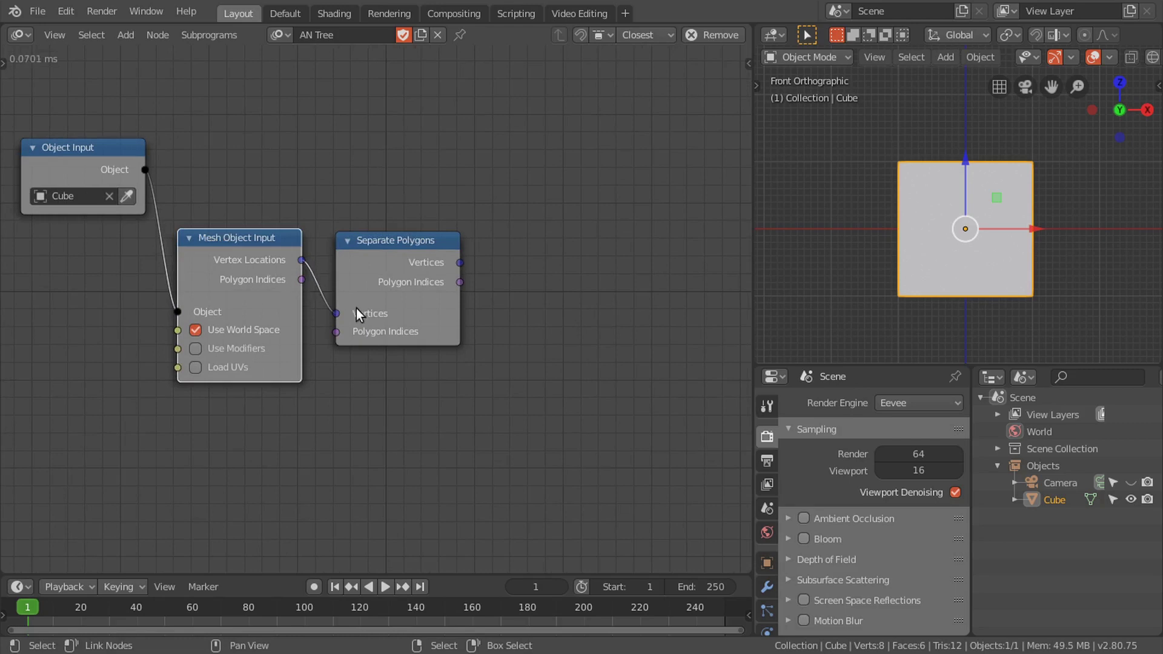
{"action": "left_click_drag", "start_coordinate": [294, 278], "coordinate": [340, 337]}
{"action": "middle_click_drag", "start_coordinate": [422, 318], "coordinate": [400, 313]}
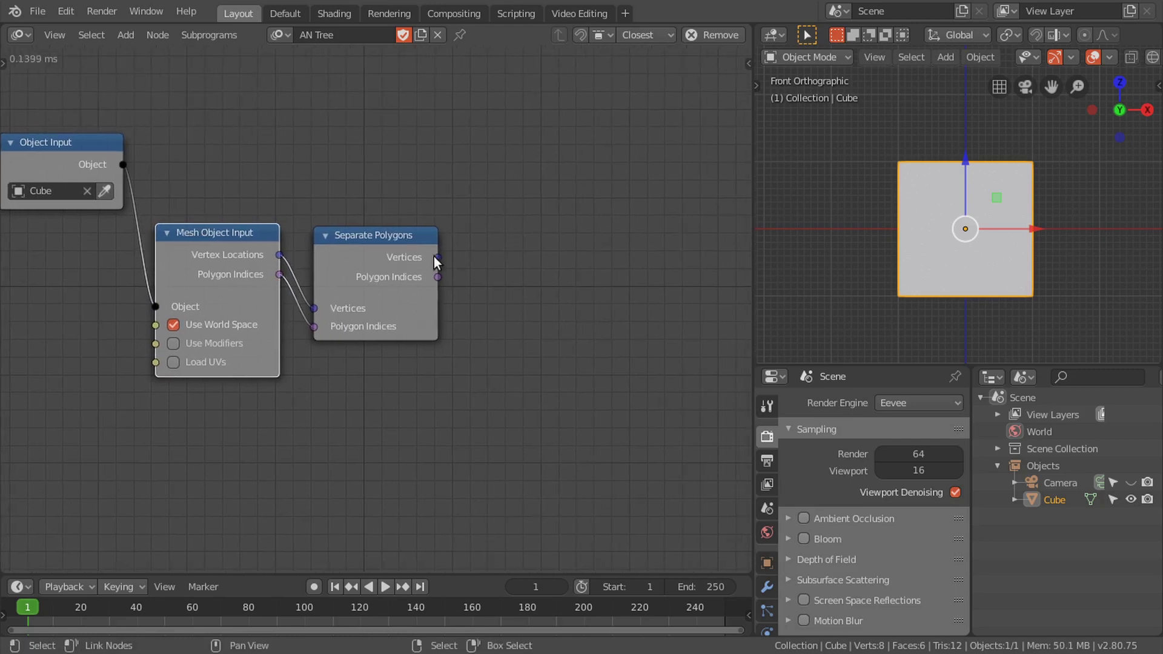
{"action": "left_click_drag", "start_coordinate": [436, 258], "coordinate": [561, 197]}
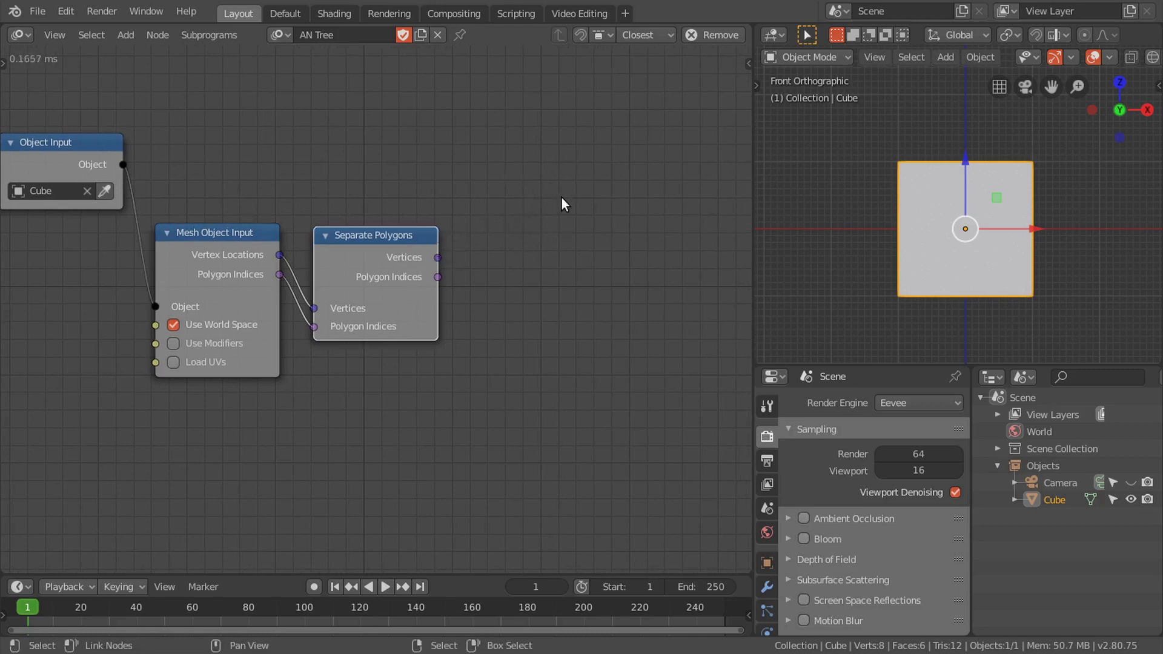
{"action": "scroll", "coordinate": [551, 212], "scroll_direction": "down", "scroll_amount": 2}
Step: Add a UV Map Data Output node to the tree
{"action": "key", "text": "shift+a"}
{"action": "mouse_move", "coordinate": [545, 234]}
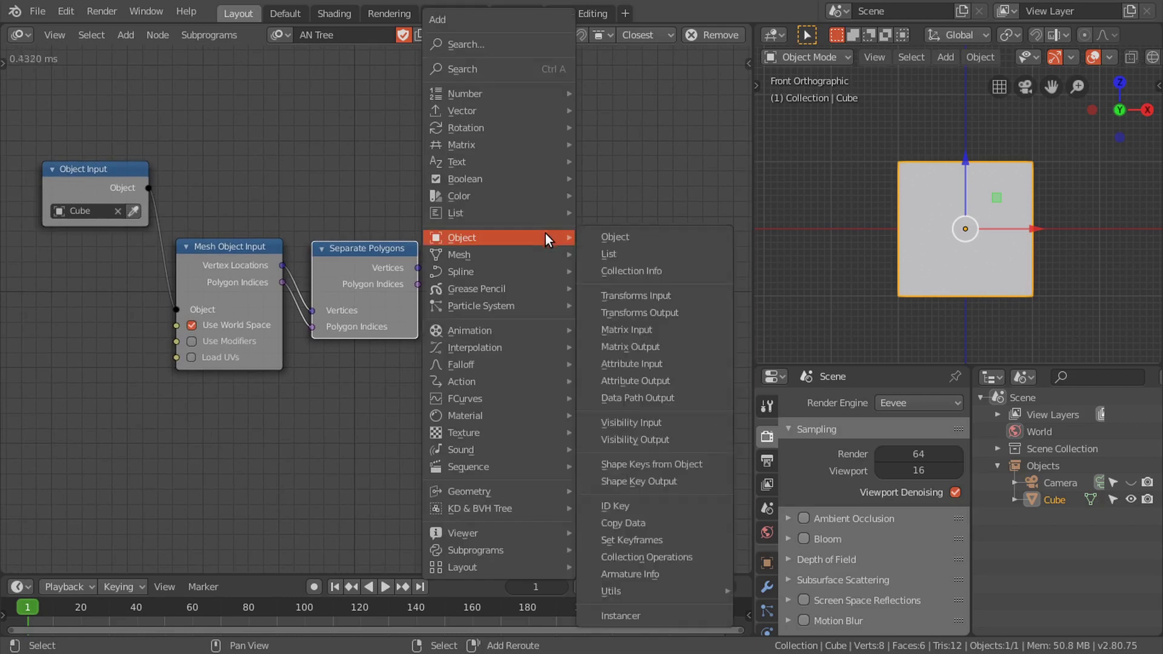
{"action": "mouse_move", "coordinate": [485, 253]}
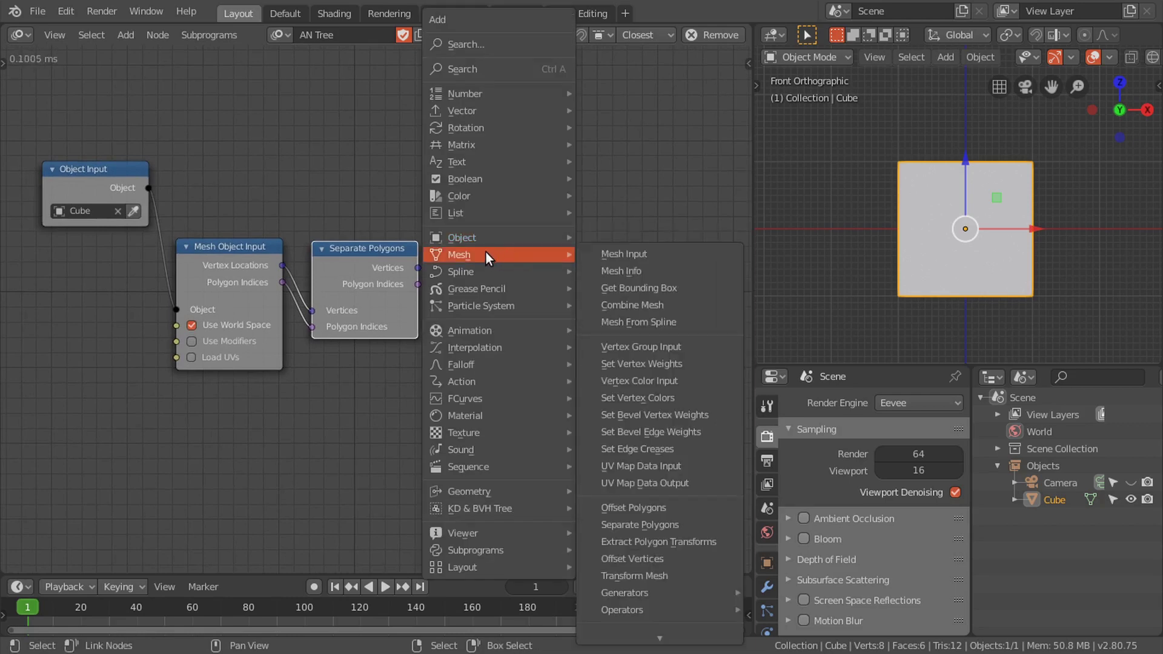
{"action": "left_click", "coordinate": [677, 481]}
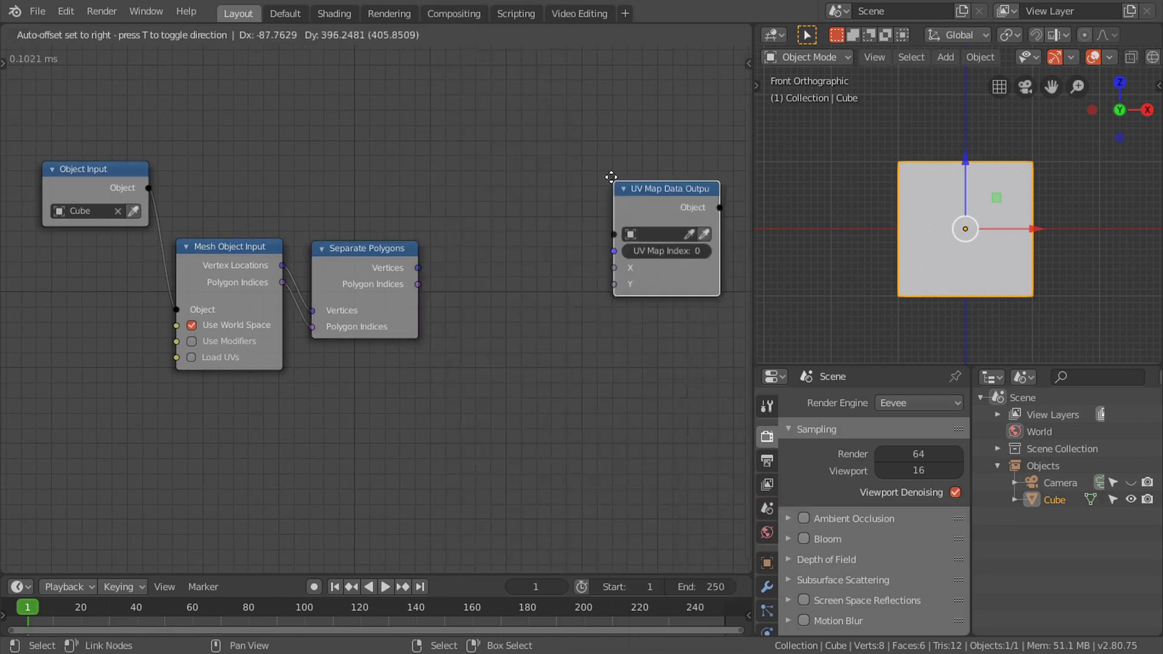
{"action": "left_click", "coordinate": [597, 161]}
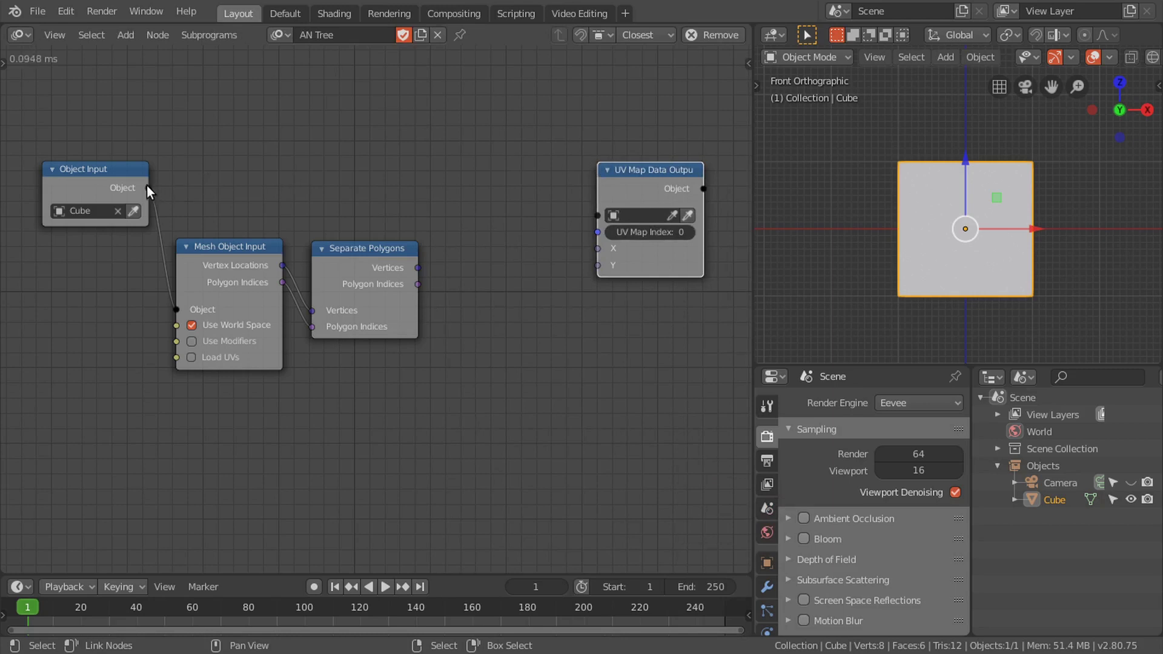
Step: Feed the Cube object into UV Map Data Output, routing the link through a reroute point
{"action": "left_click_drag", "start_coordinate": [148, 188], "coordinate": [597, 215]}
{"action": "left_click_drag", "start_coordinate": [620, 171], "coordinate": [634, 256]}
{"action": "right_click_drag", "start_coordinate": [482, 263], "coordinate": [501, 279], "text": "shift"}
{"action": "left_click_drag", "start_coordinate": [501, 251], "coordinate": [566, 189]}
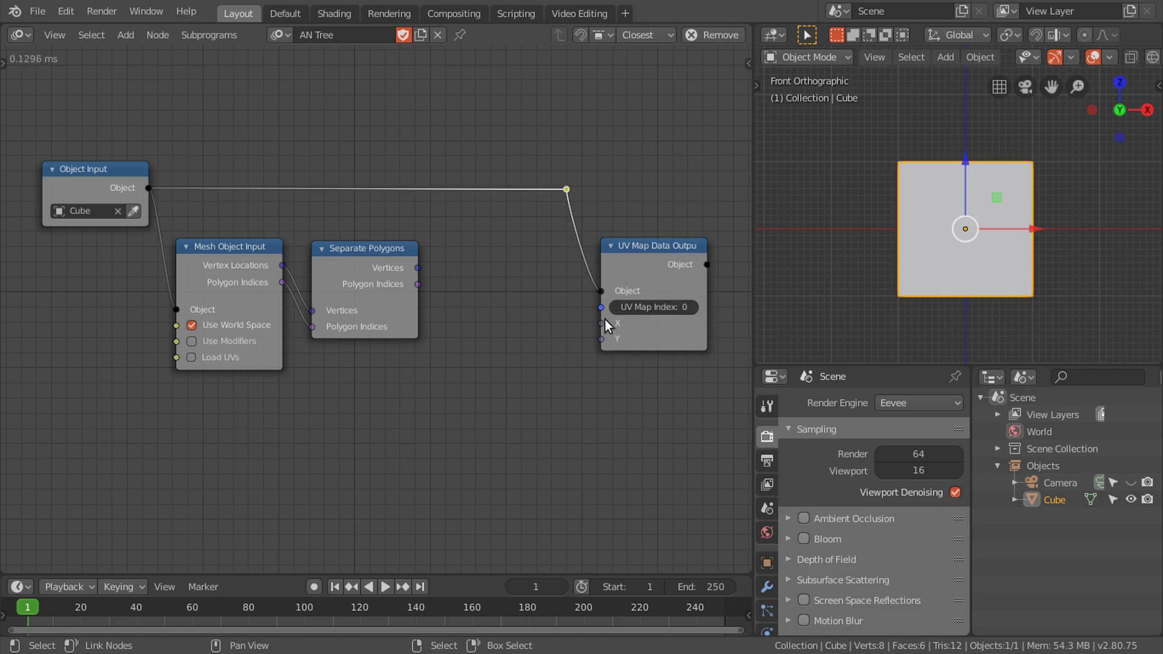
{"action": "mouse_move", "coordinate": [602, 323]}
{"action": "left_mouse_down"}
{"action": "mouse_move", "coordinate": [561, 321]}
{"action": "mouse_move", "coordinate": [603, 338]}
{"action": "left_mouse_up"}
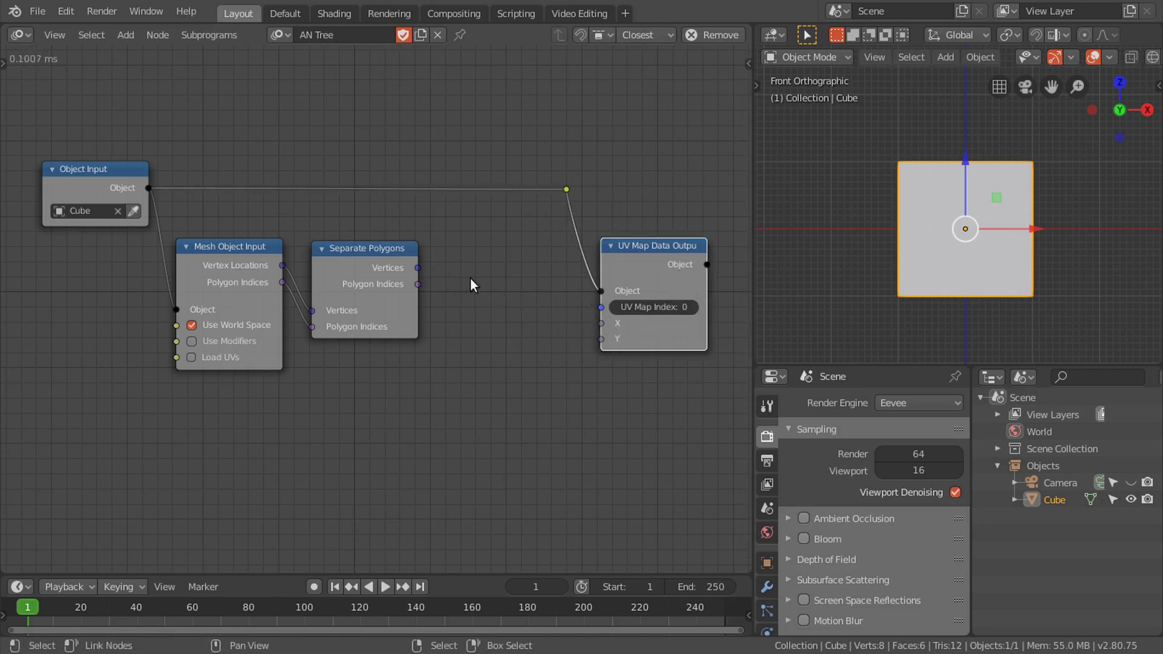
Step: Add an Evaluate Falloff node set to Location type in list mode
{"action": "key", "text": "shift+a"}
{"action": "mouse_move", "coordinate": [422, 429]}
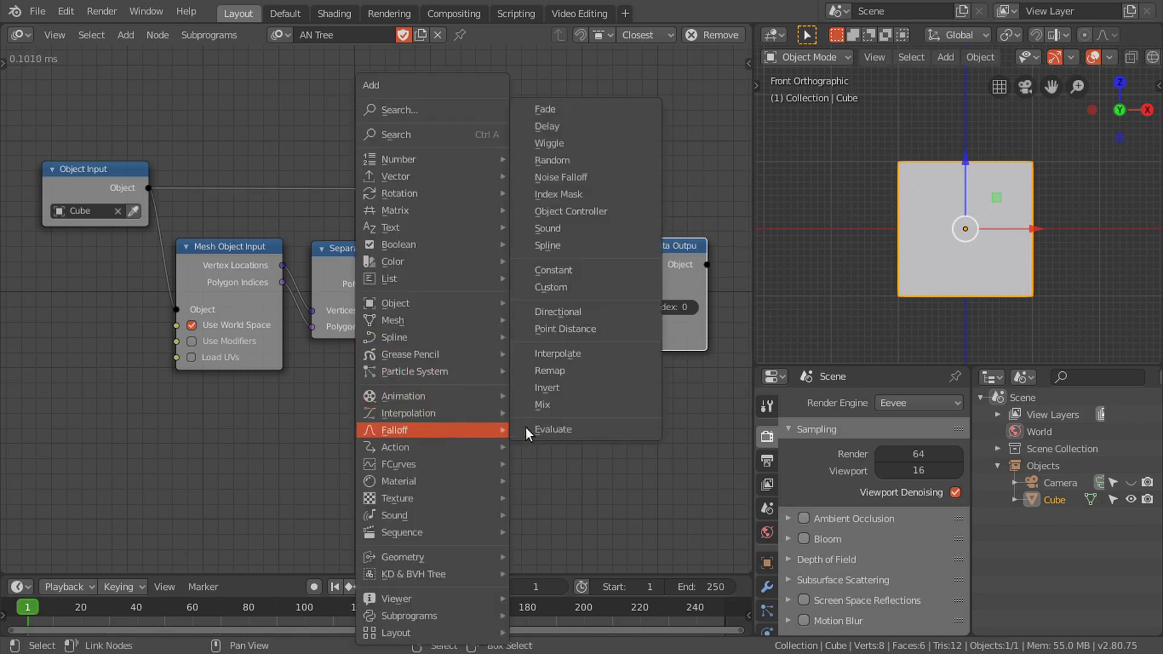
{"action": "left_click", "coordinate": [547, 429]}
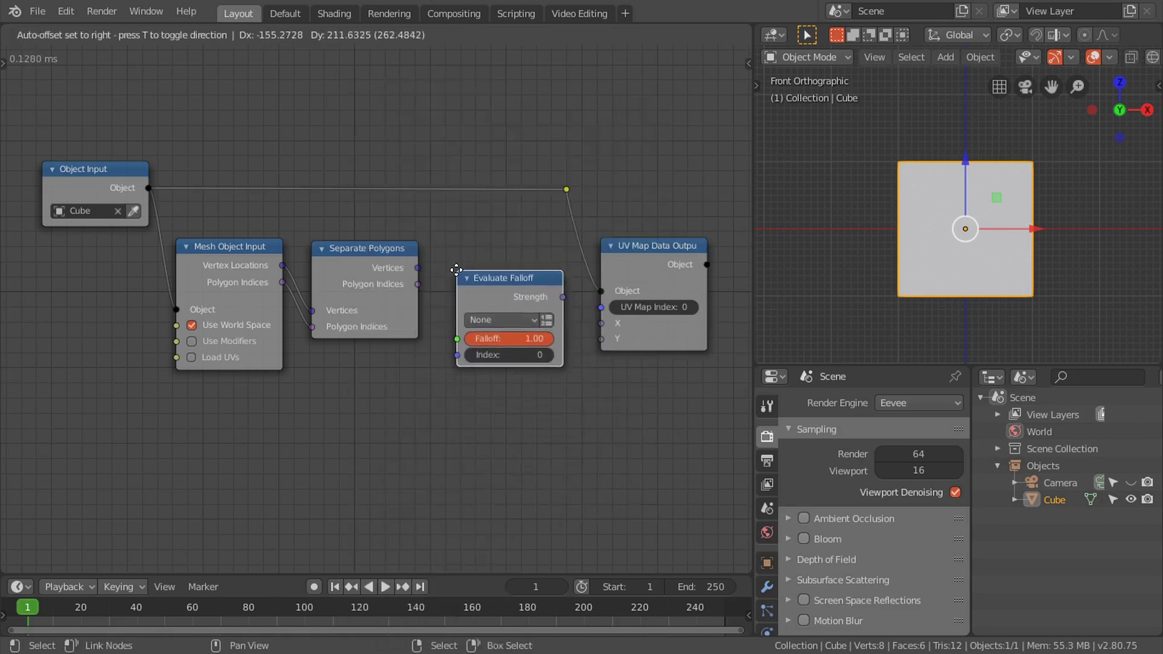
{"action": "left_click", "coordinate": [451, 243]}
{"action": "left_click", "coordinate": [520, 295]}
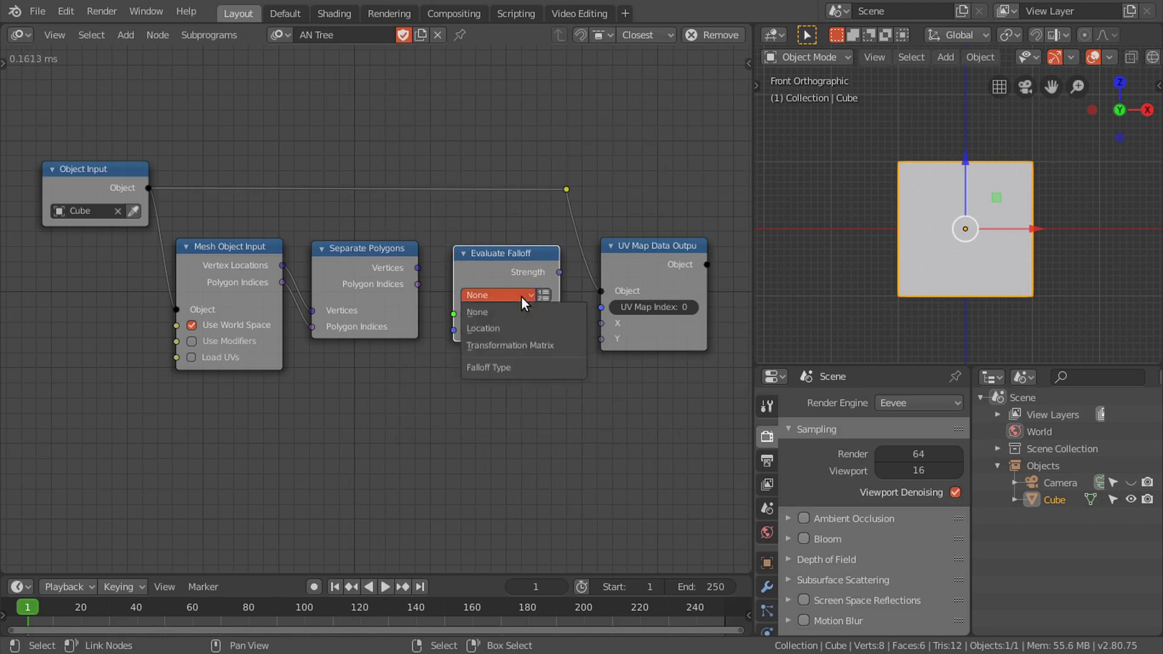
{"action": "left_click", "coordinate": [499, 328]}
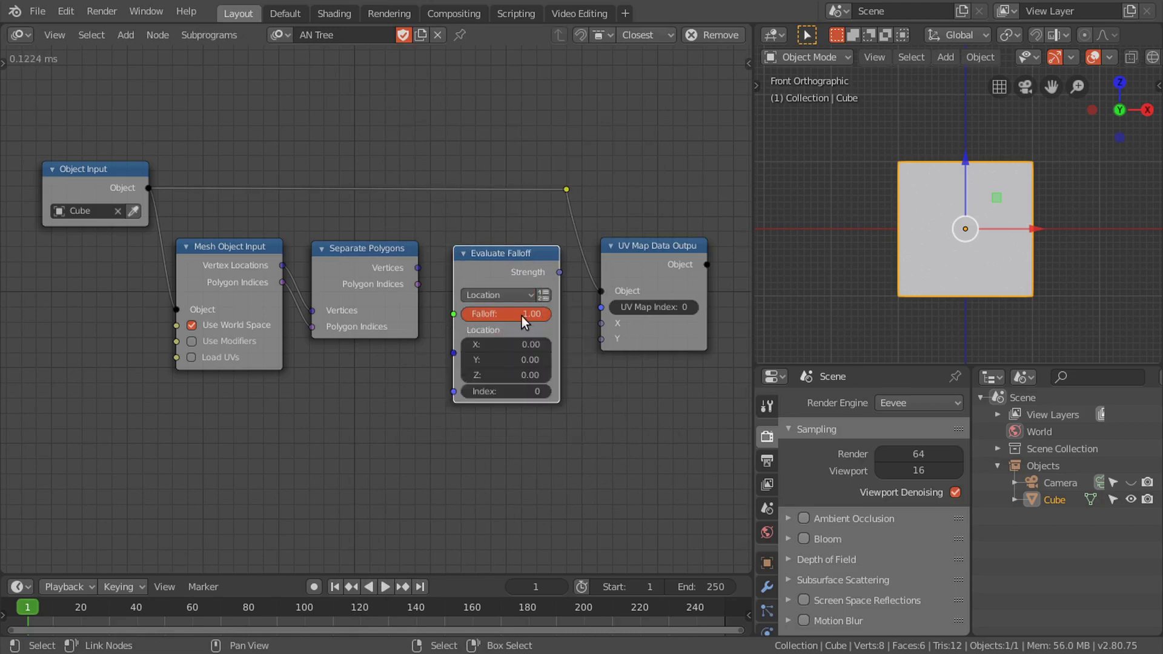
{"action": "left_click", "coordinate": [543, 296]}
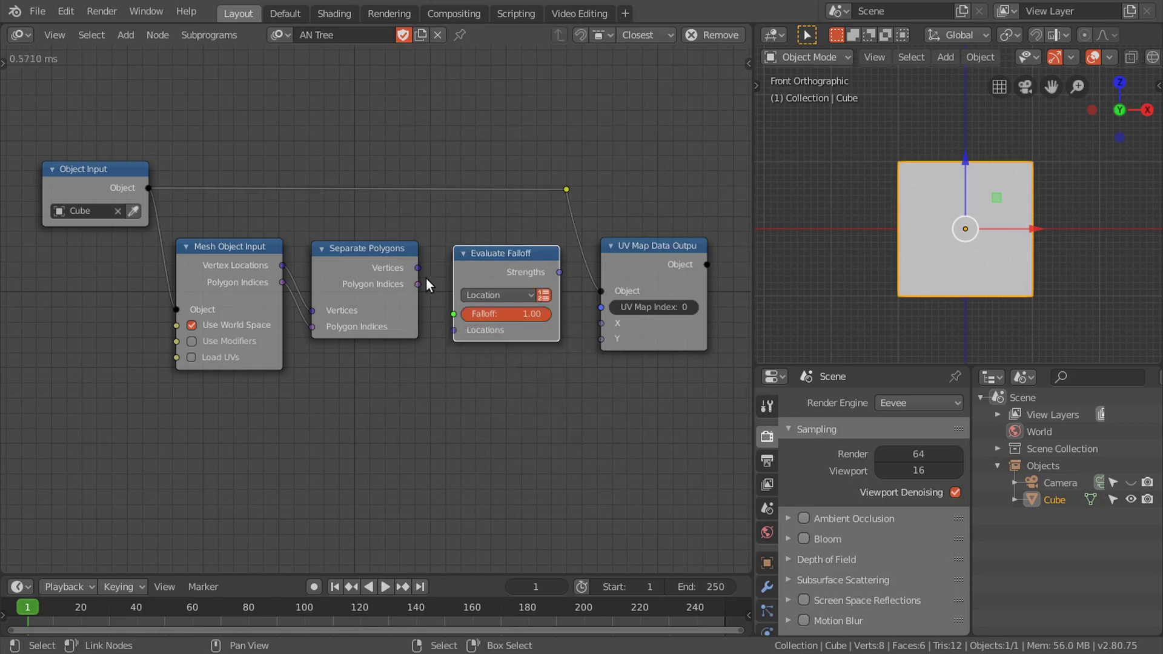
Step: Link polygon vertices to the falloff Locations and Strengths to UV X and Y, keeping Falloff 1.00
{"action": "left_click_drag", "start_coordinate": [418, 267], "coordinate": [460, 331]}
{"action": "left_click_drag", "start_coordinate": [582, 262], "coordinate": [605, 318]}
{"action": "left_click_drag", "start_coordinate": [557, 272], "coordinate": [594, 333]}
{"action": "left_click", "coordinate": [528, 314]}
{"action": "key", "text": "Return"}
{"action": "left_click", "coordinate": [527, 313]}
{"action": "key", "text": "Return"}
{"action": "key", "text": "shift+a"}
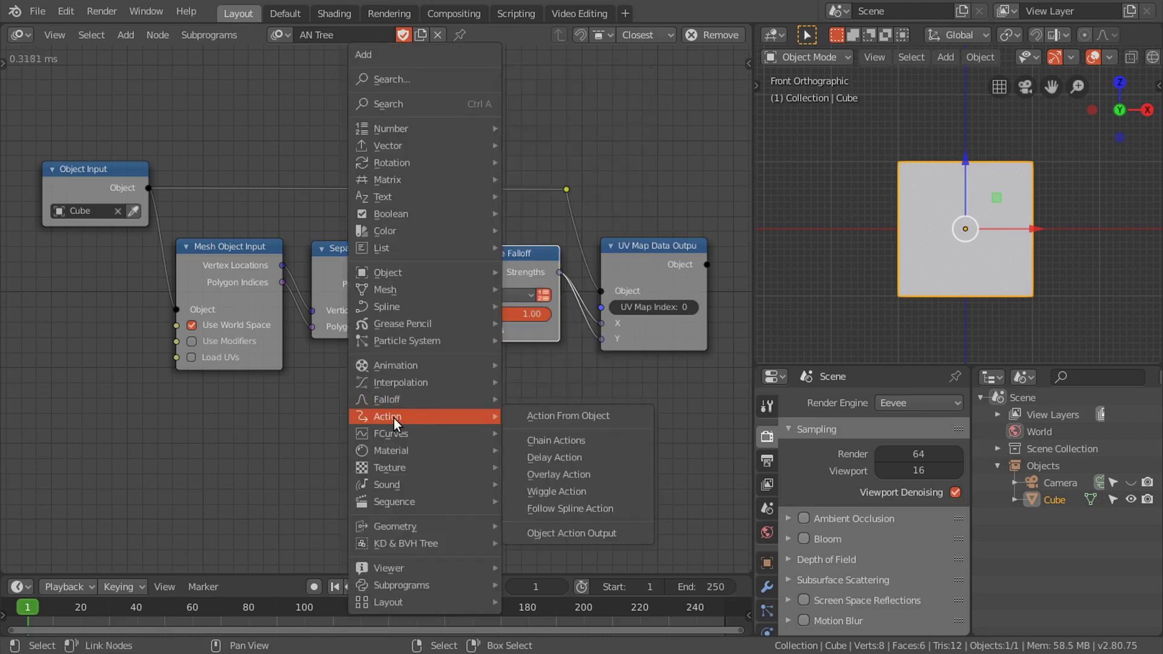
Step: Add an Object Controller Falloff node linked into Evaluate Falloff's Falloff input
{"action": "mouse_move", "coordinate": [379, 399]}
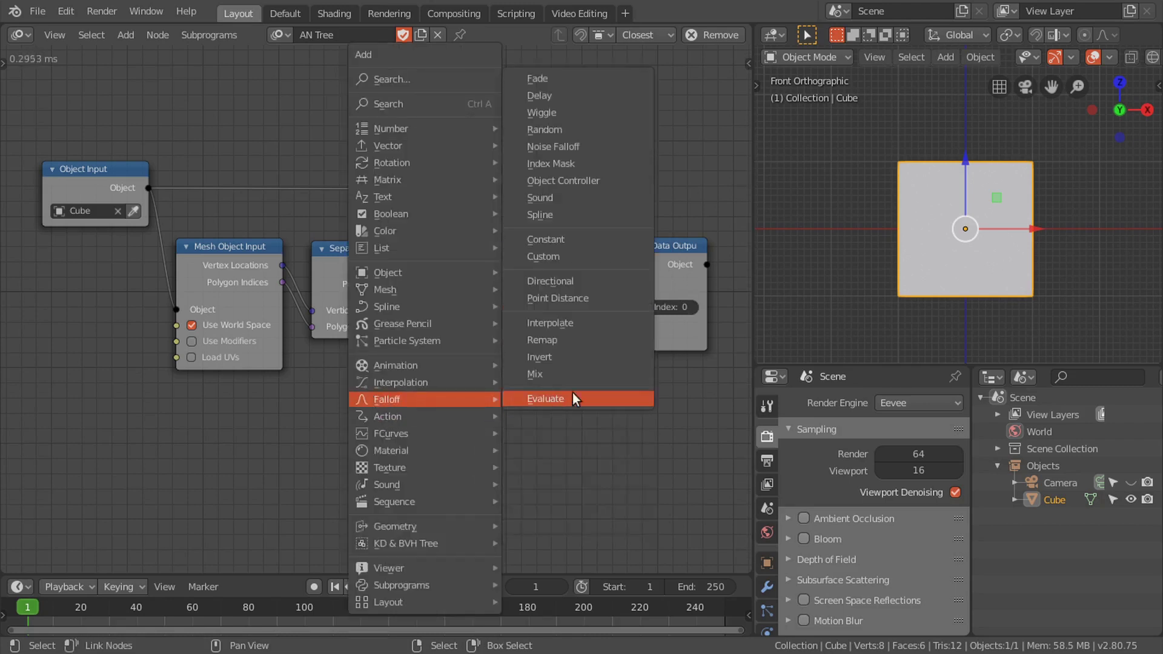
{"action": "left_click", "coordinate": [561, 181]}
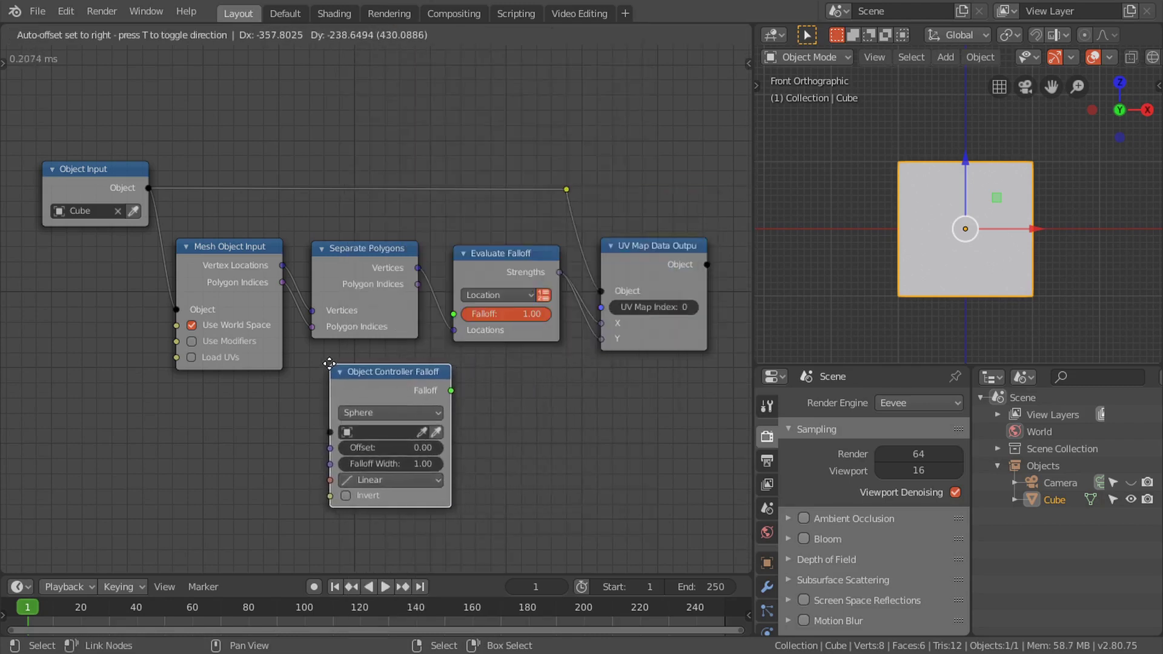
{"action": "left_click", "coordinate": [328, 363]}
{"action": "left_click_drag", "start_coordinate": [450, 390], "coordinate": [469, 313]}
{"action": "left_click_drag", "start_coordinate": [402, 361], "coordinate": [376, 351]}
Step: Add an enlarged Empty, shift it left along X, and assign it as the controller object
{"action": "key", "text": "shift+a"}
{"action": "mouse_move", "coordinate": [889, 224]}
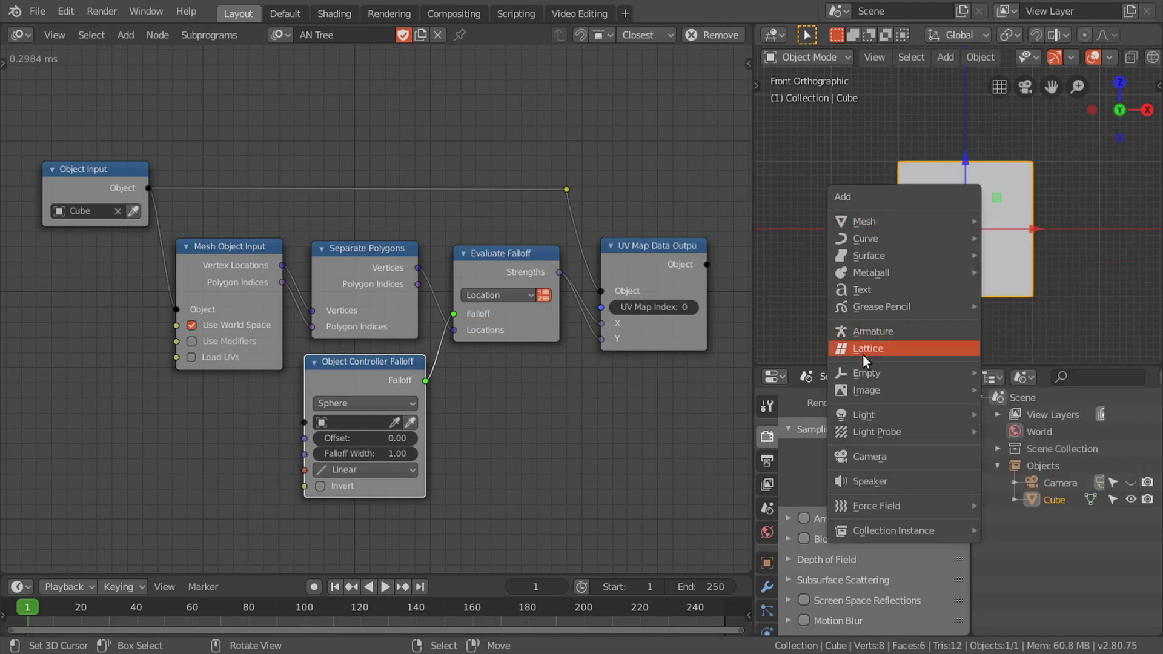
{"action": "mouse_move", "coordinate": [862, 373]}
{"action": "left_click", "coordinate": [1030, 460]}
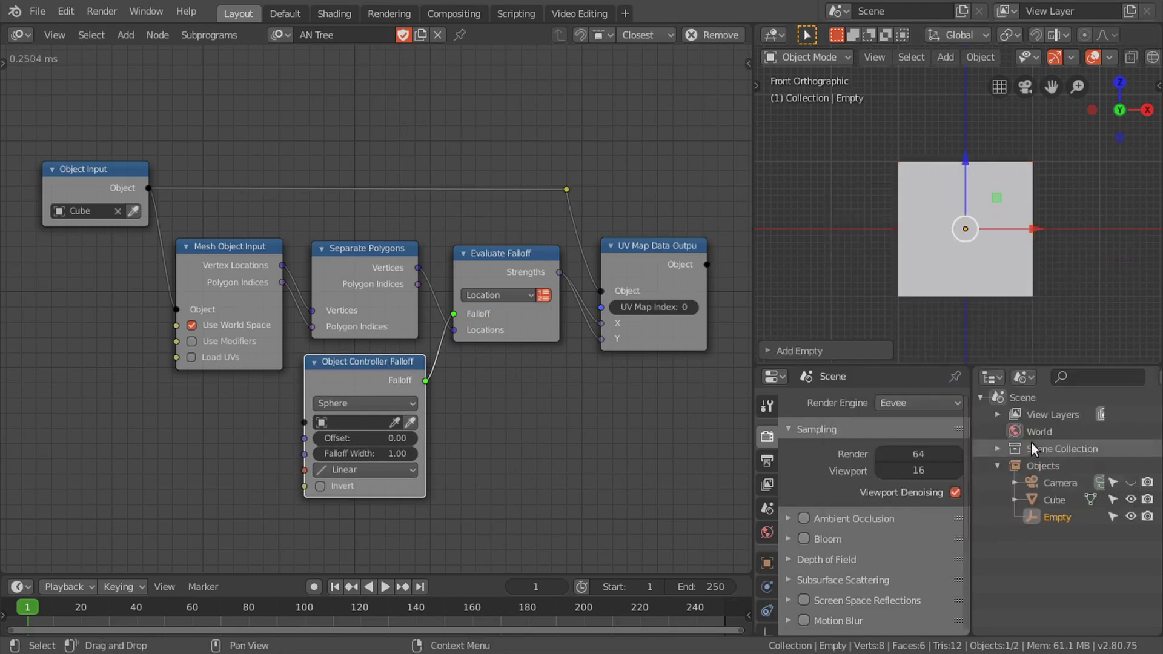
{"action": "key", "text": "s"}
{"action": "left_click", "coordinate": [1026, 231]}
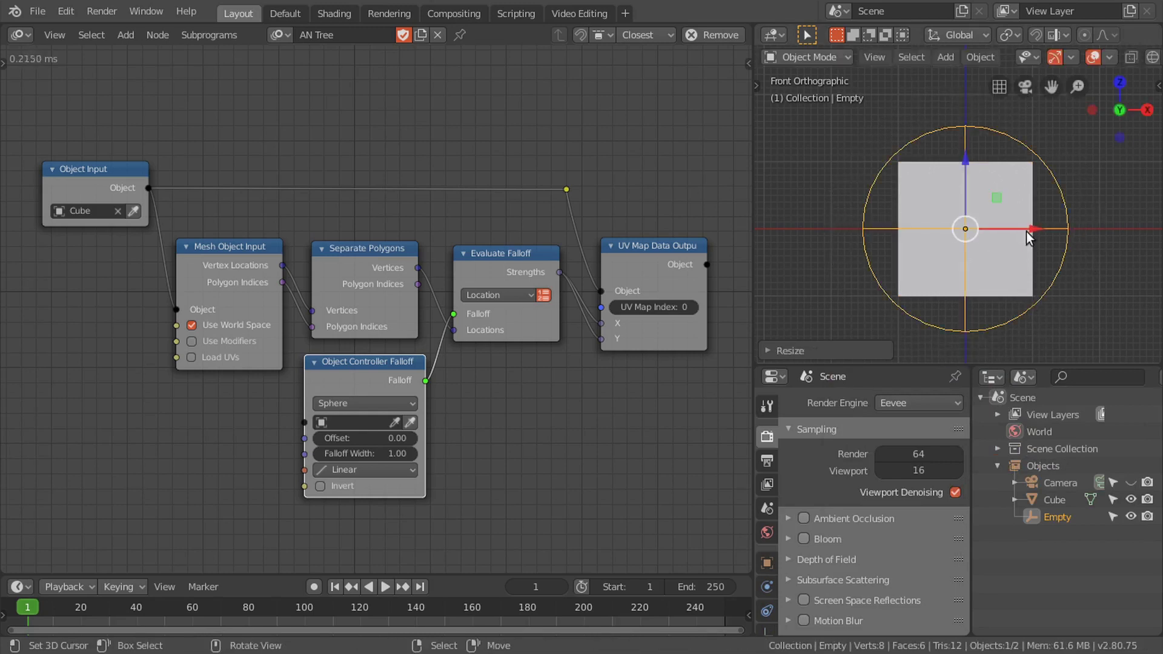
{"action": "left_click_drag", "start_coordinate": [1026, 231], "coordinate": [945, 230]}
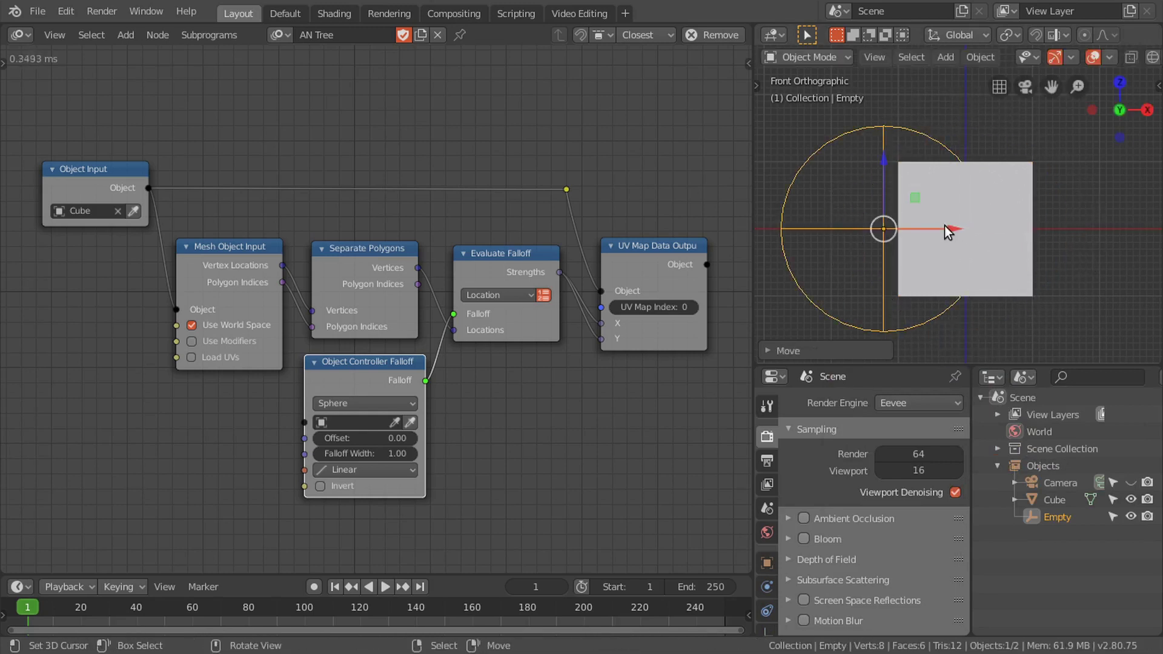
{"action": "left_click", "coordinate": [413, 422]}
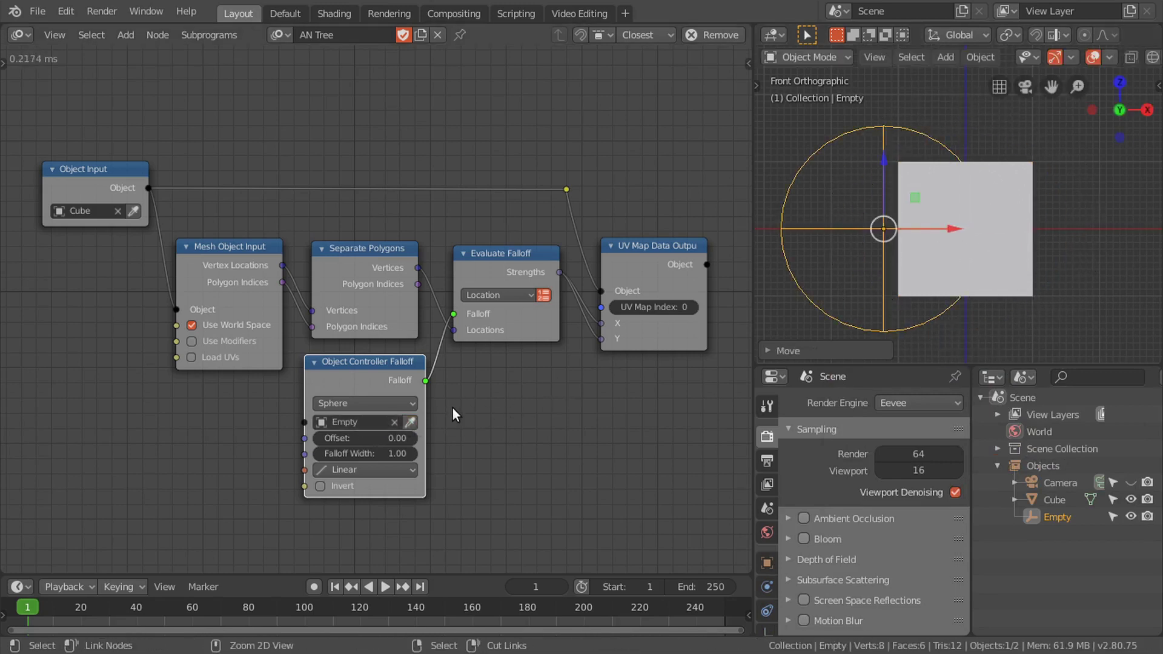
Step: Save the project and view the Cube's material in the Shading workspace
{"action": "key", "text": "ctrl+s"}
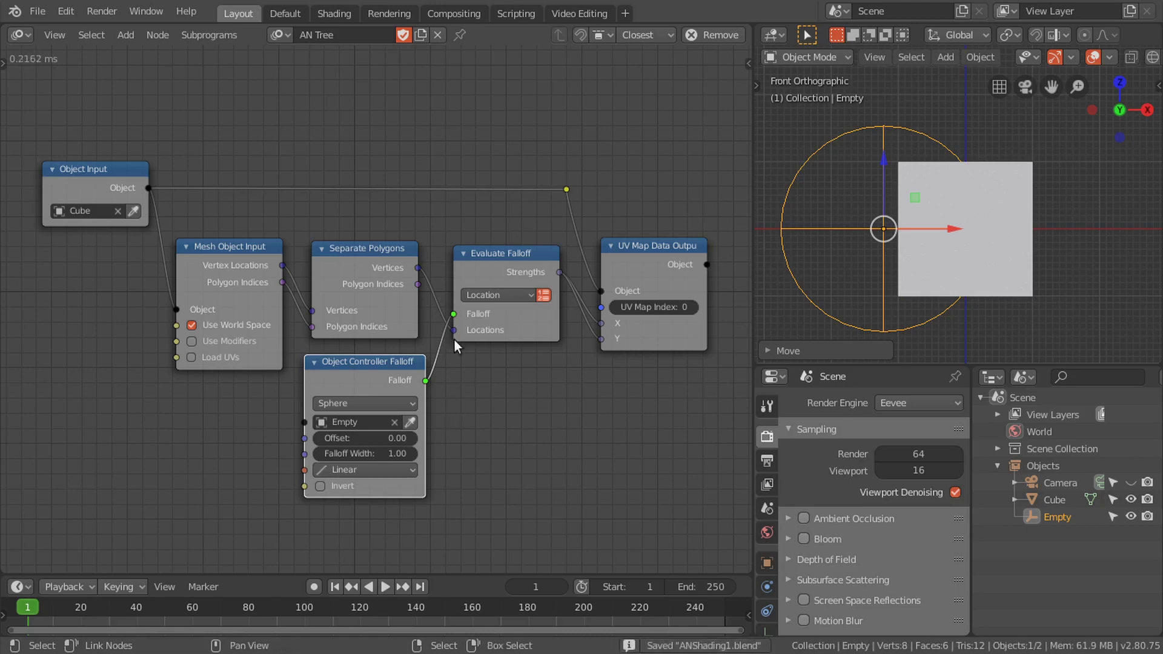
{"action": "left_click", "coordinate": [324, 11]}
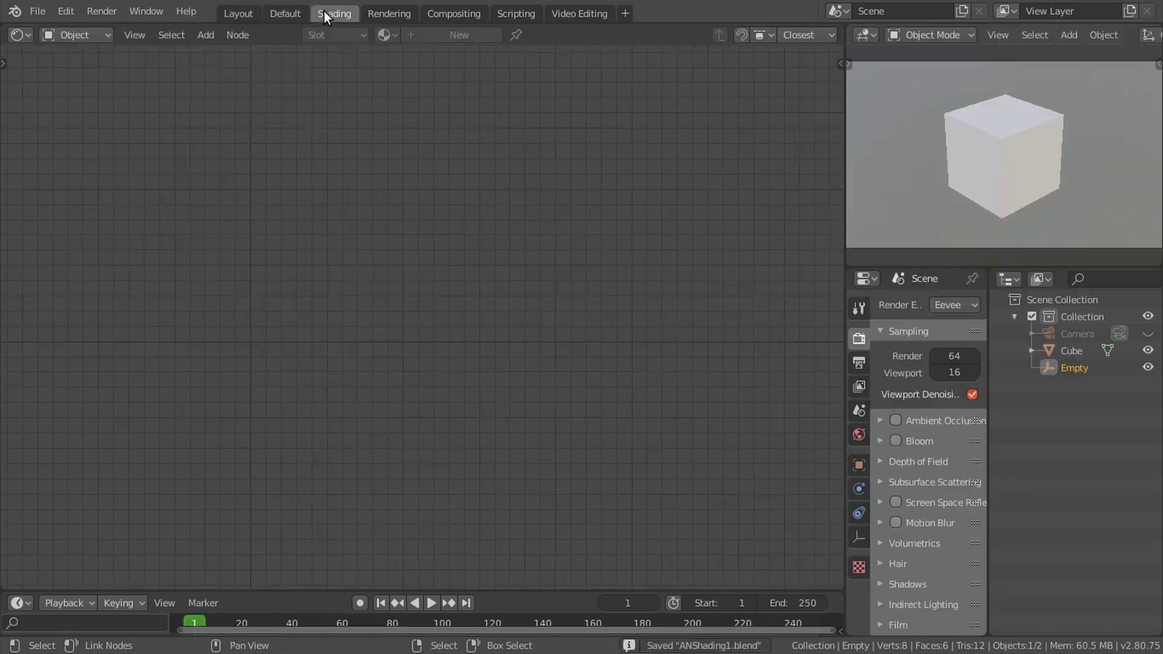
{"action": "left_click", "coordinate": [1006, 155]}
Step: Pin the Cube's material and add a Texture Coordinate node
{"action": "left_click", "coordinate": [613, 35]}
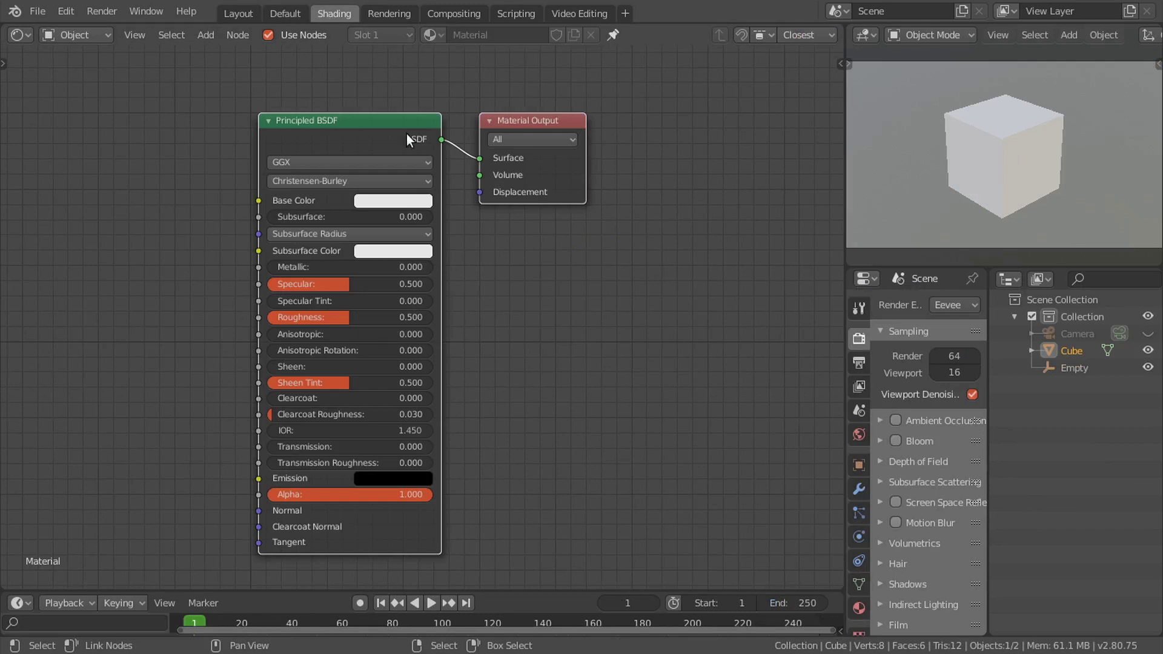
{"action": "middle_click_drag", "start_coordinate": [410, 140], "coordinate": [639, 132]}
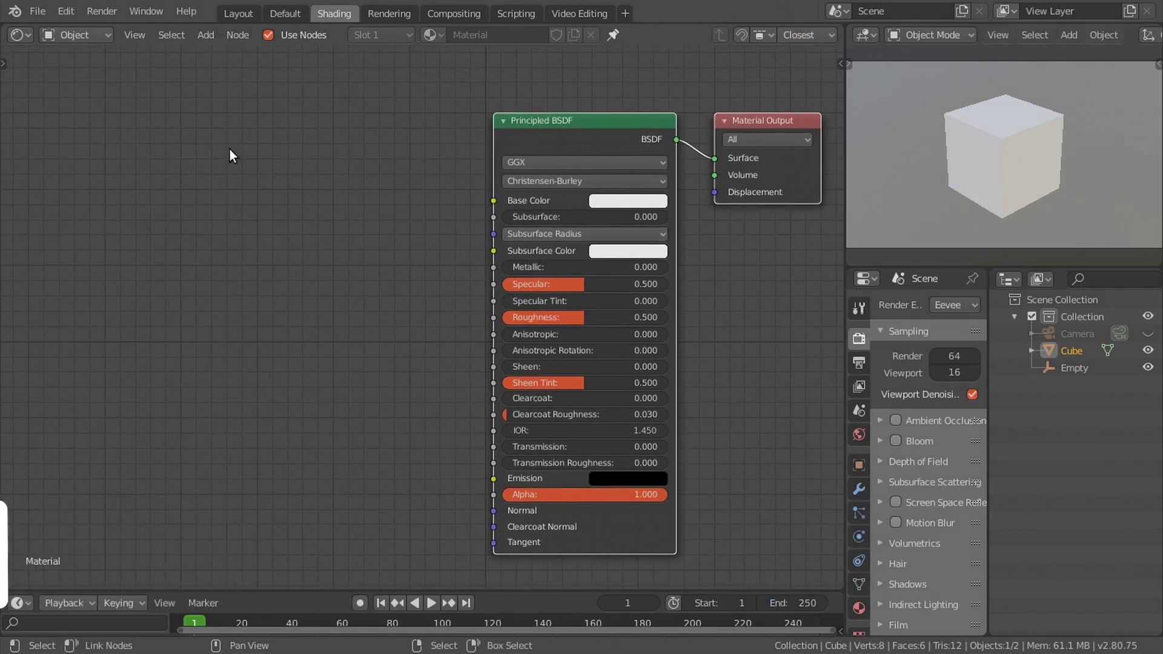
{"action": "key", "text": "shift+a"}
{"action": "mouse_move", "coordinate": [206, 152]}
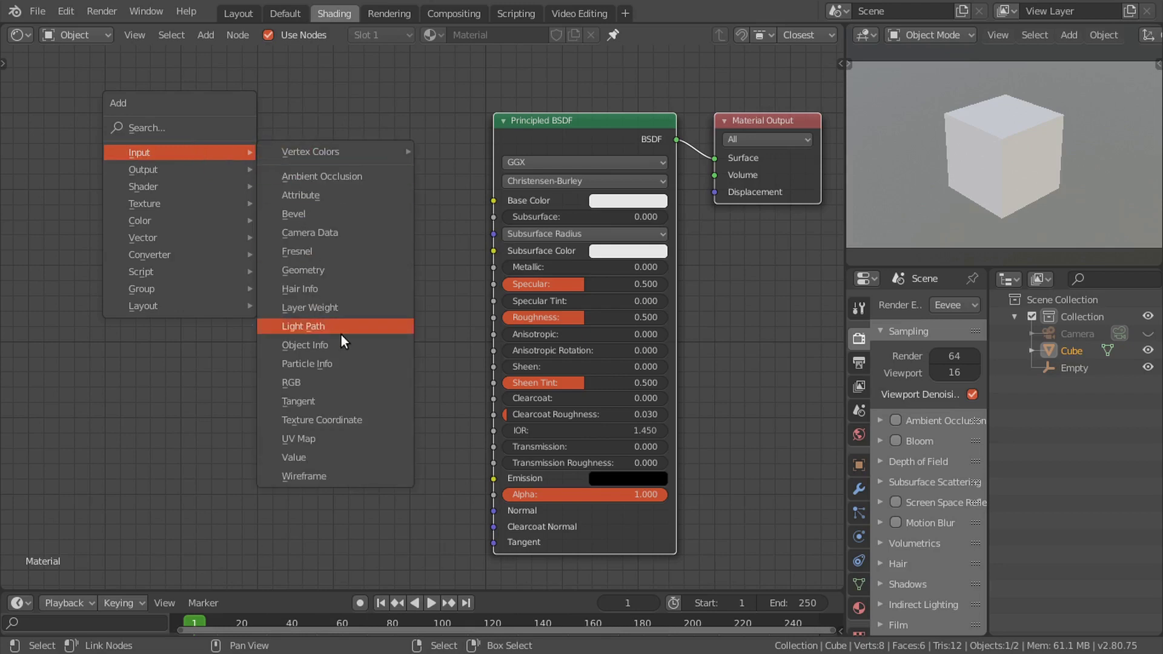
{"action": "left_click", "coordinate": [311, 420]}
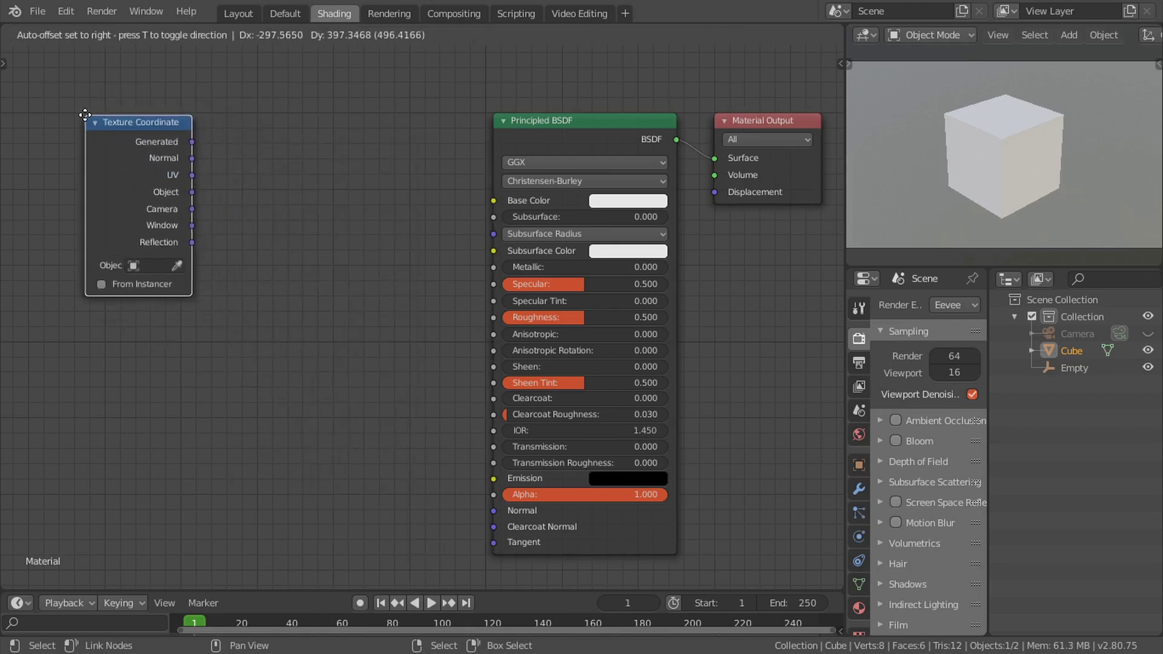
{"action": "left_click", "coordinate": [83, 113]}
{"action": "left_click_drag", "start_coordinate": [190, 175], "coordinate": [303, 120]}
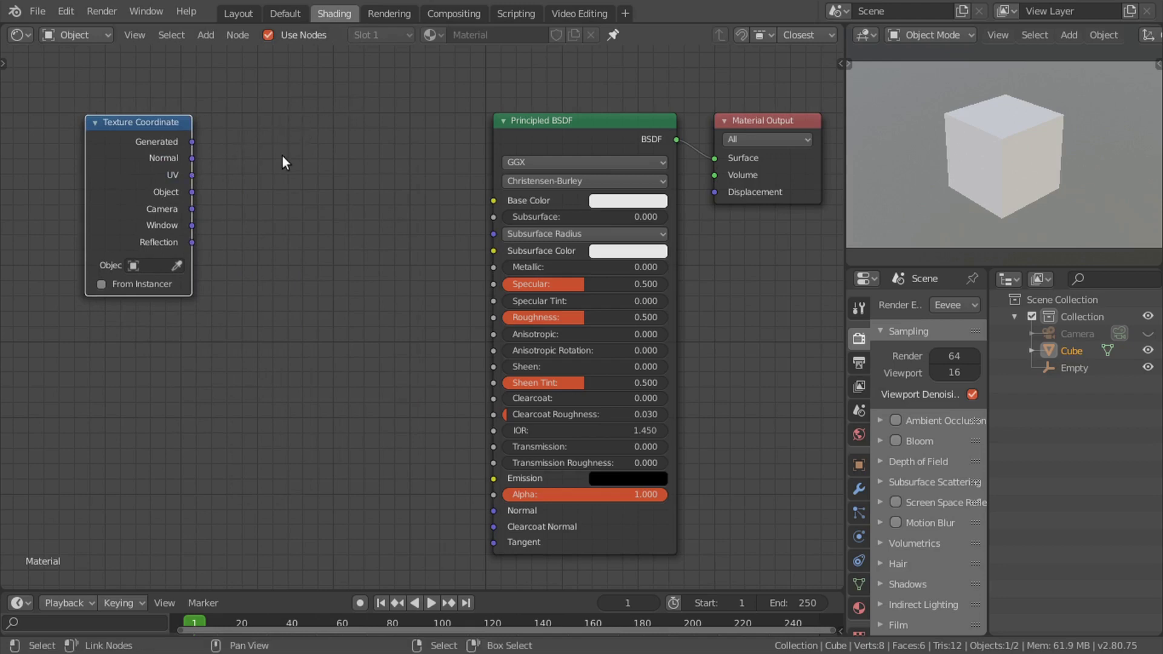
Step: Add a Gradient Texture set to Easing, with the UV output driving its Vector
{"action": "key", "text": "shift+a"}
{"action": "mouse_move", "coordinate": [141, 207]}
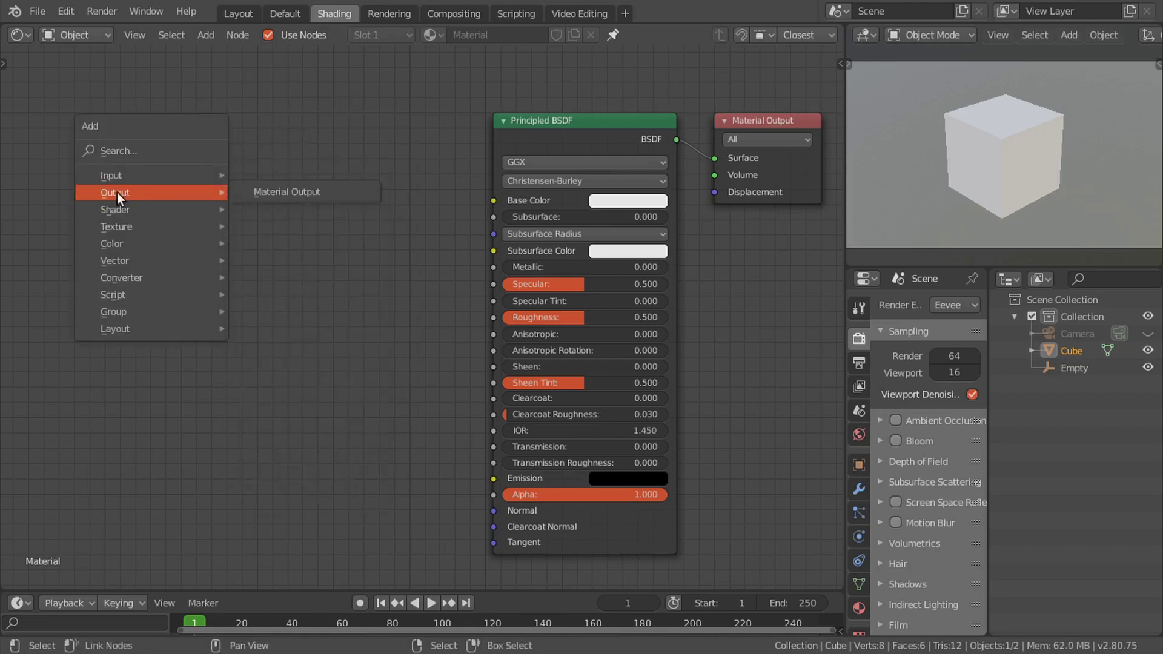
{"action": "mouse_move", "coordinate": [111, 228]}
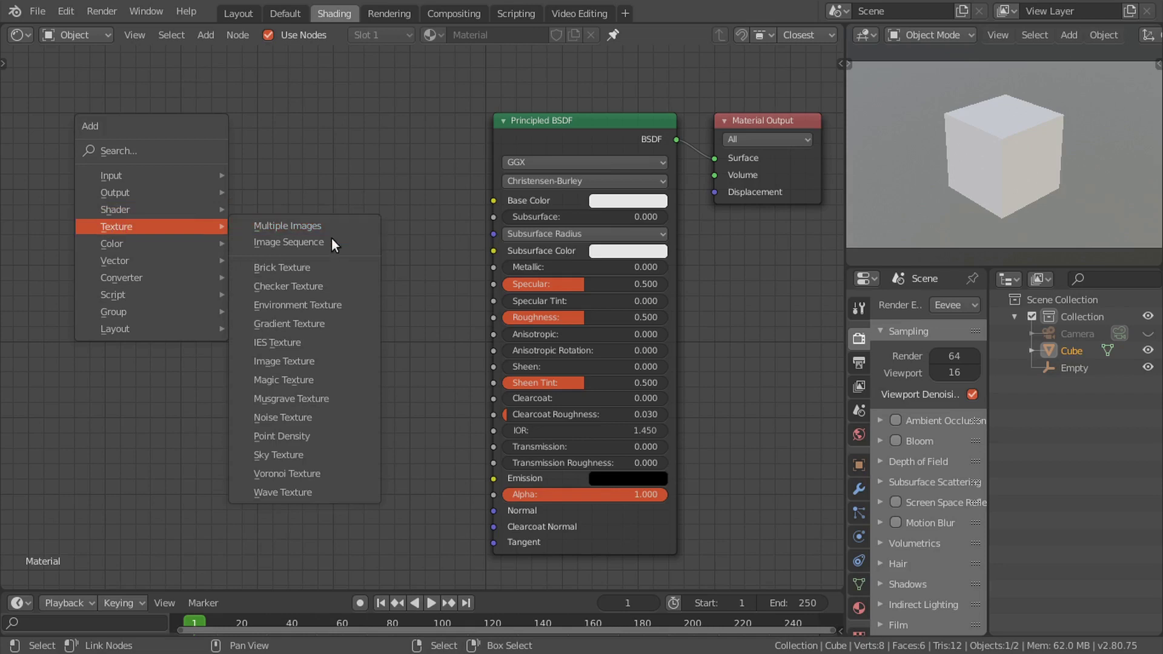
{"action": "left_click", "coordinate": [290, 324]}
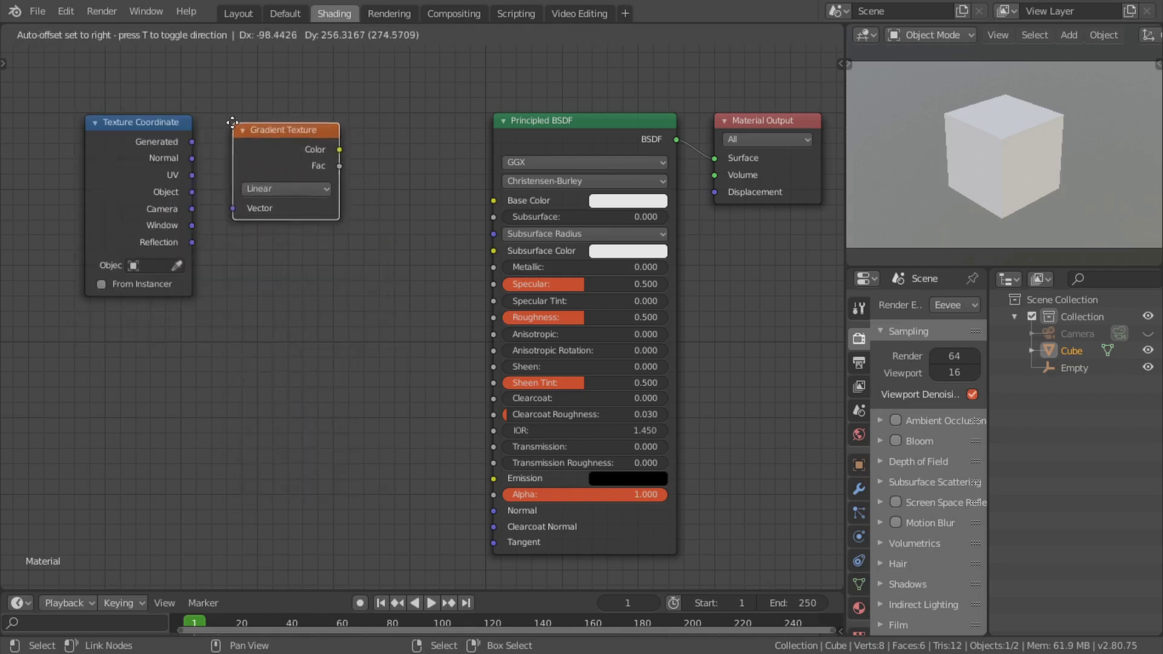
{"action": "left_click", "coordinate": [227, 110]}
{"action": "left_click_drag", "start_coordinate": [192, 176], "coordinate": [230, 206]}
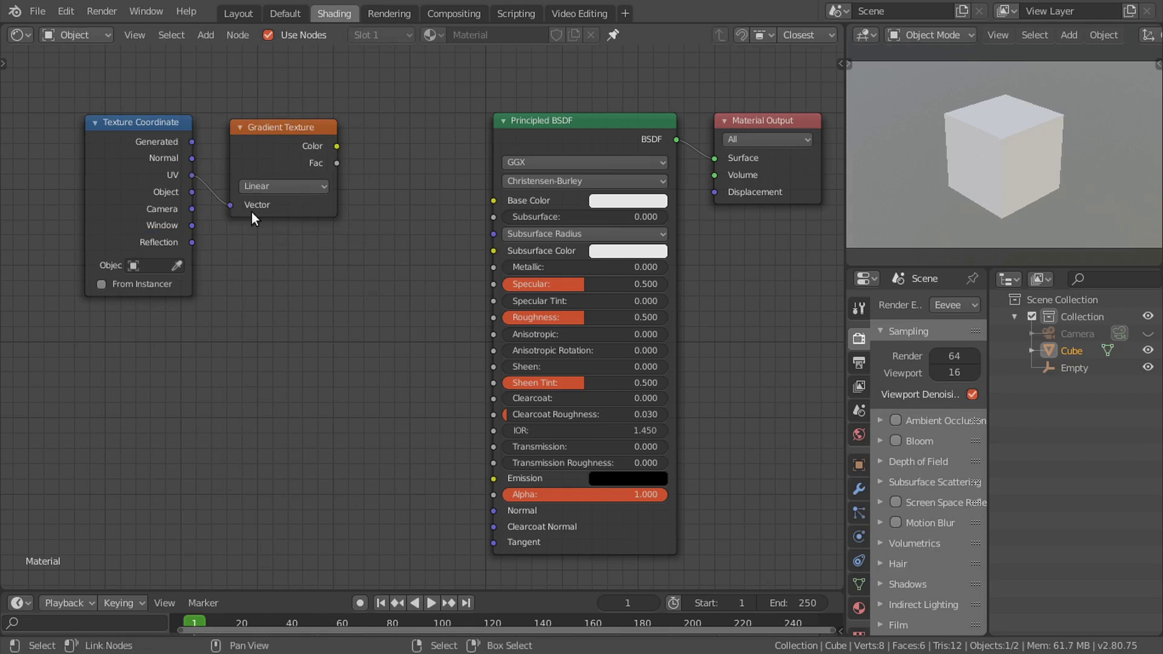
{"action": "left_click", "coordinate": [288, 184]}
{"action": "left_click", "coordinate": [288, 238]}
{"action": "middle_click_drag", "start_coordinate": [245, 189], "coordinate": [220, 204]}
{"action": "left_click_drag", "start_coordinate": [278, 148], "coordinate": [276, 148]}
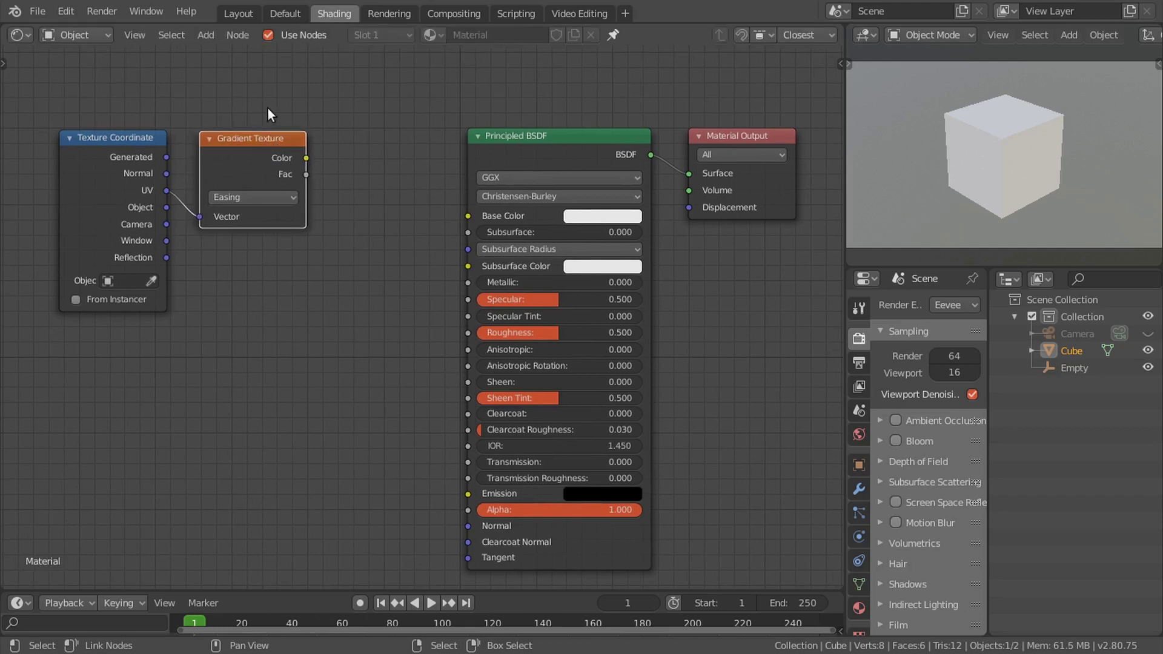
{"action": "left_click_drag", "start_coordinate": [165, 190], "coordinate": [209, 122]}
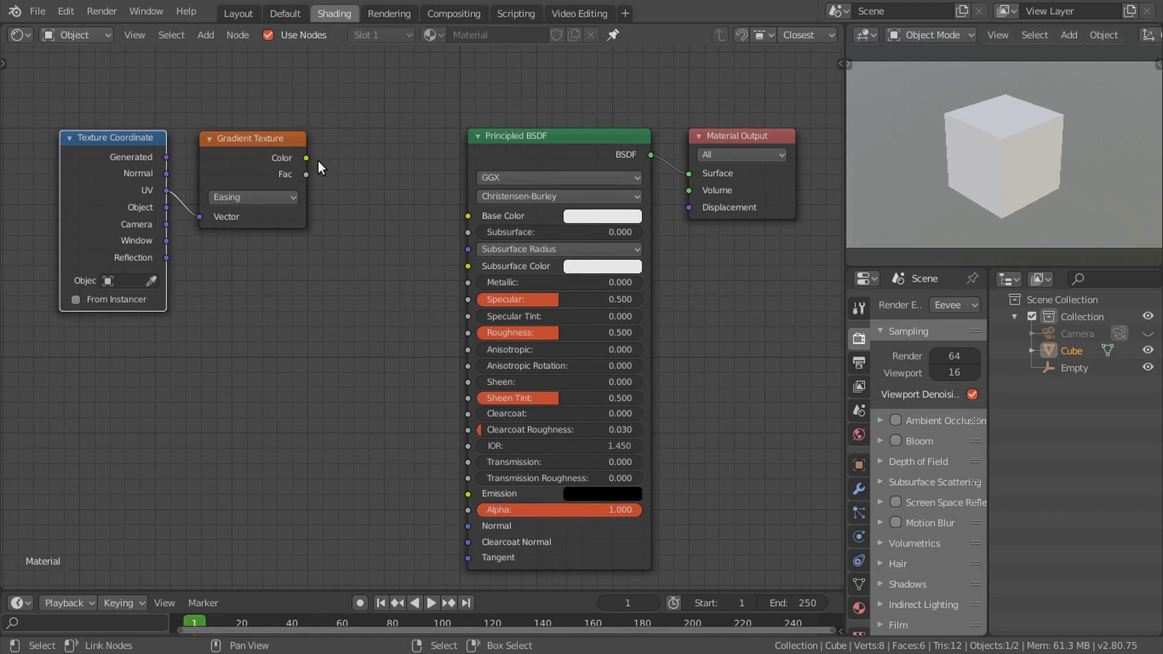
{"action": "key", "text": "shift+a"}
Step: Add a MixRGB node whose Fac is driven by the gradient
{"action": "mouse_move", "coordinate": [310, 180]}
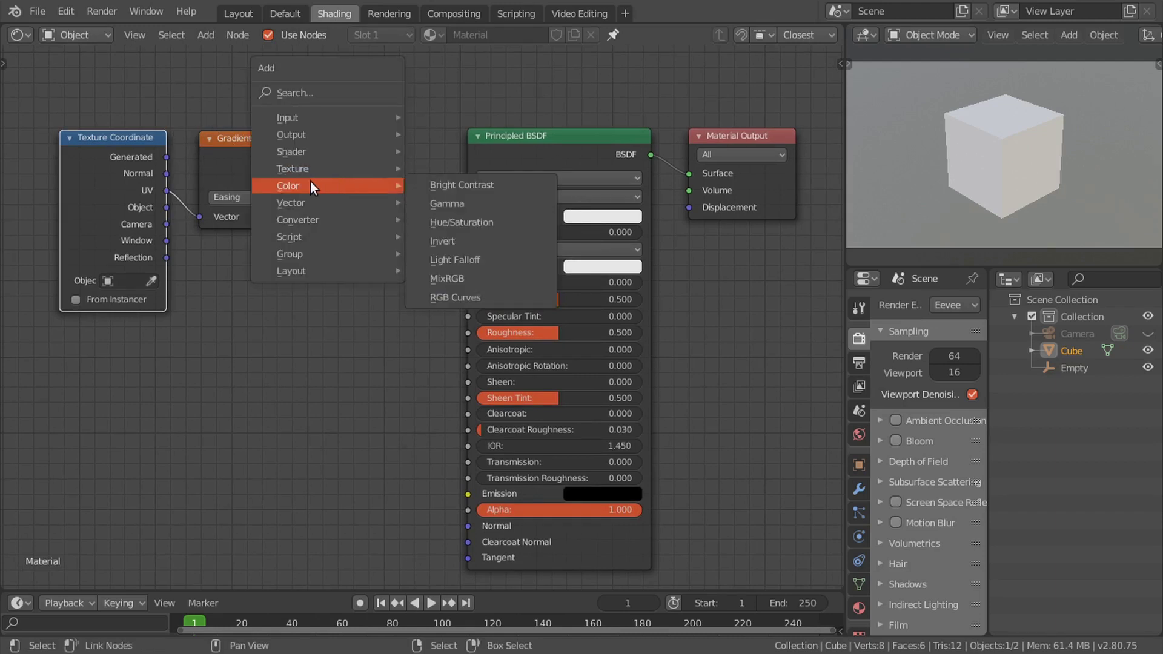
{"action": "left_click", "coordinate": [457, 281]}
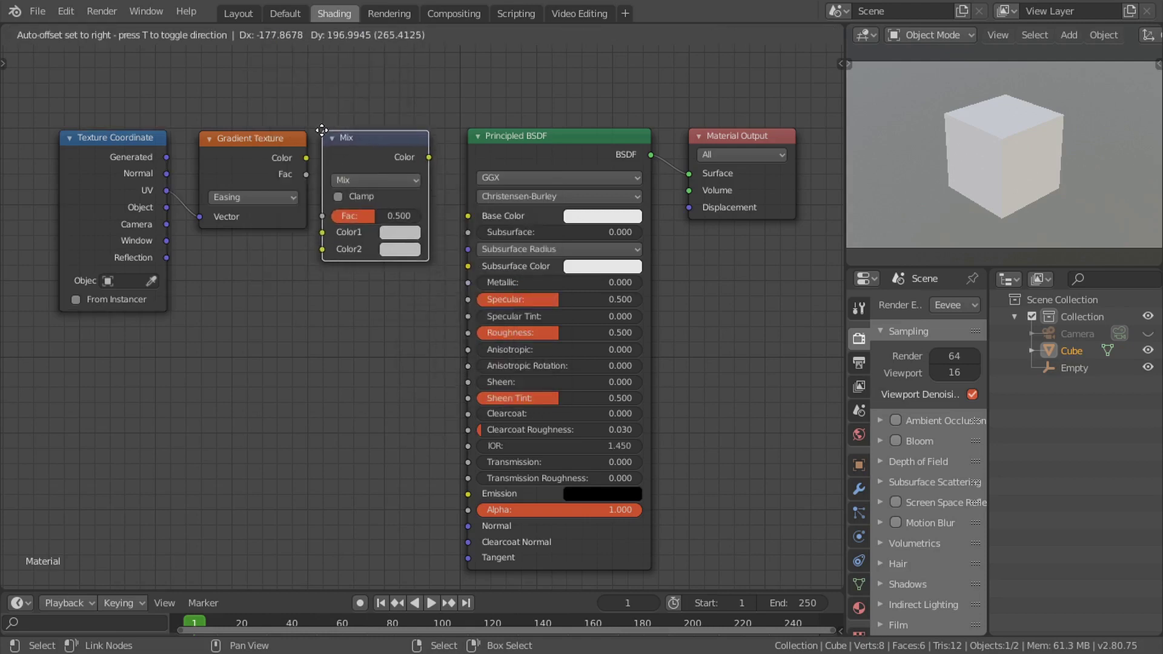
{"action": "left_click", "coordinate": [335, 129]}
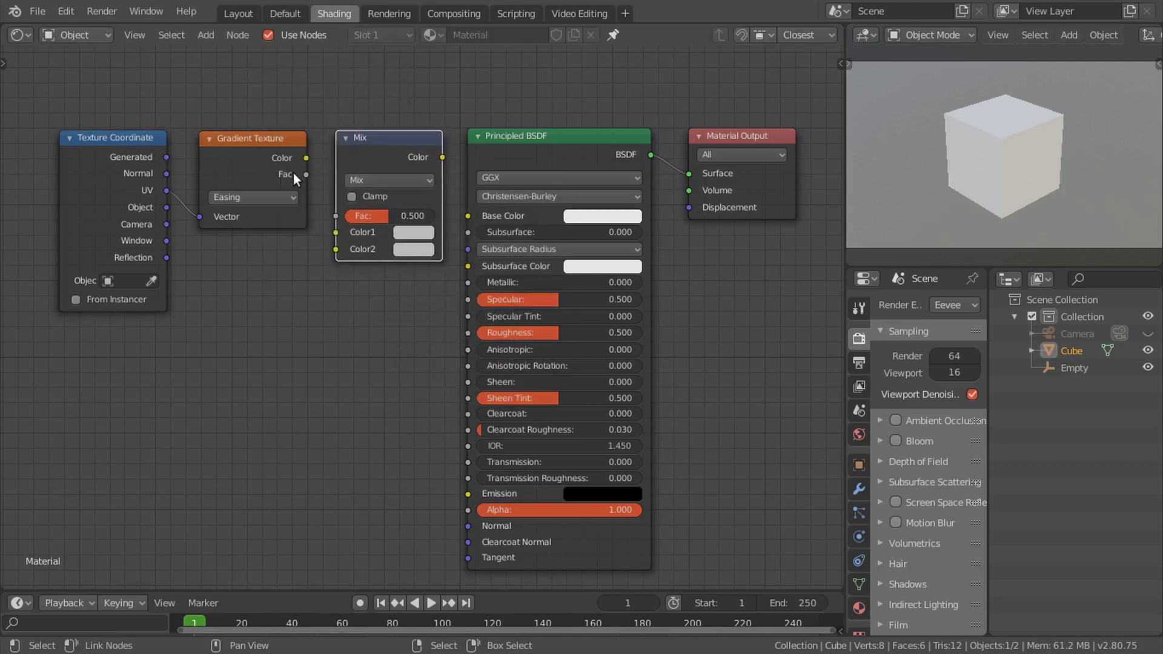
{"action": "left_click_drag", "start_coordinate": [306, 174], "coordinate": [338, 216]}
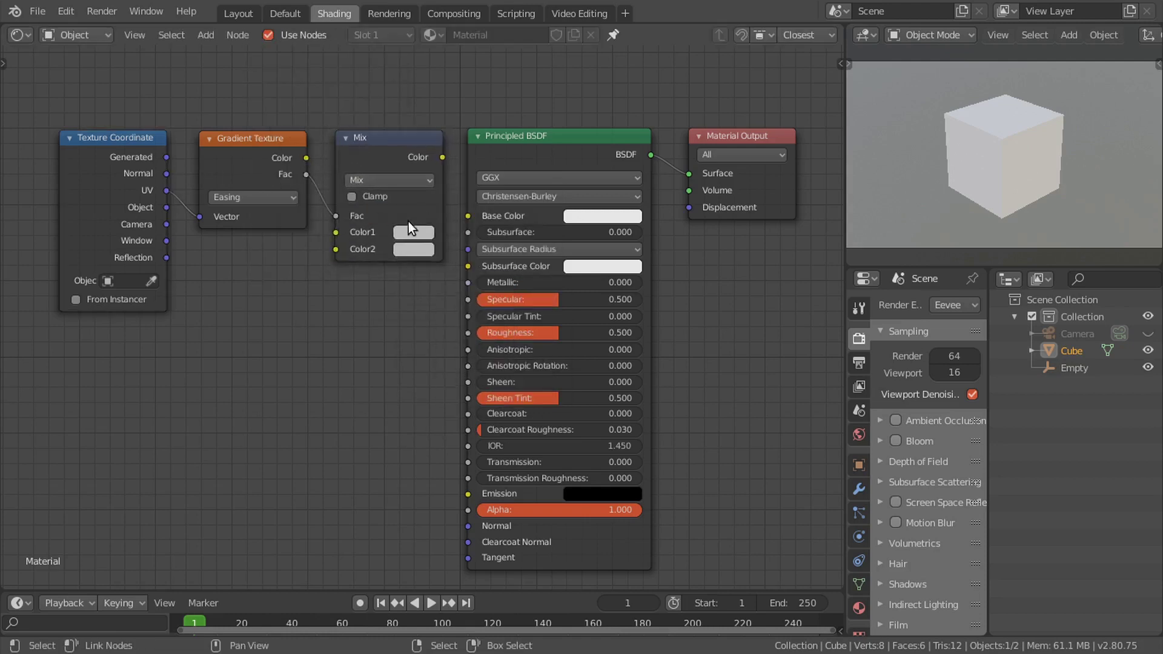
Step: Set the Mix colours to bright green and red and connect it to Base Color
{"action": "left_click", "coordinate": [412, 231]}
{"action": "scroll", "coordinate": [510, 78], "scroll_direction": "up", "scroll_amount": 5}
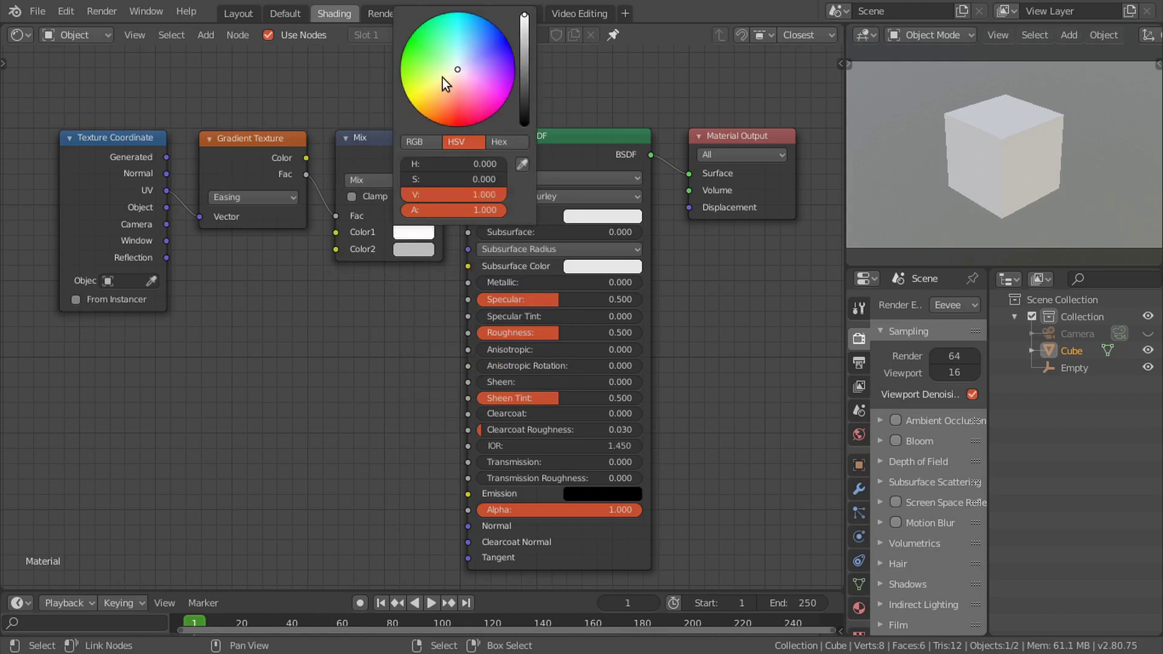
{"action": "left_click_drag", "start_coordinate": [442, 78], "coordinate": [404, 66]}
{"action": "left_click", "coordinate": [425, 249]}
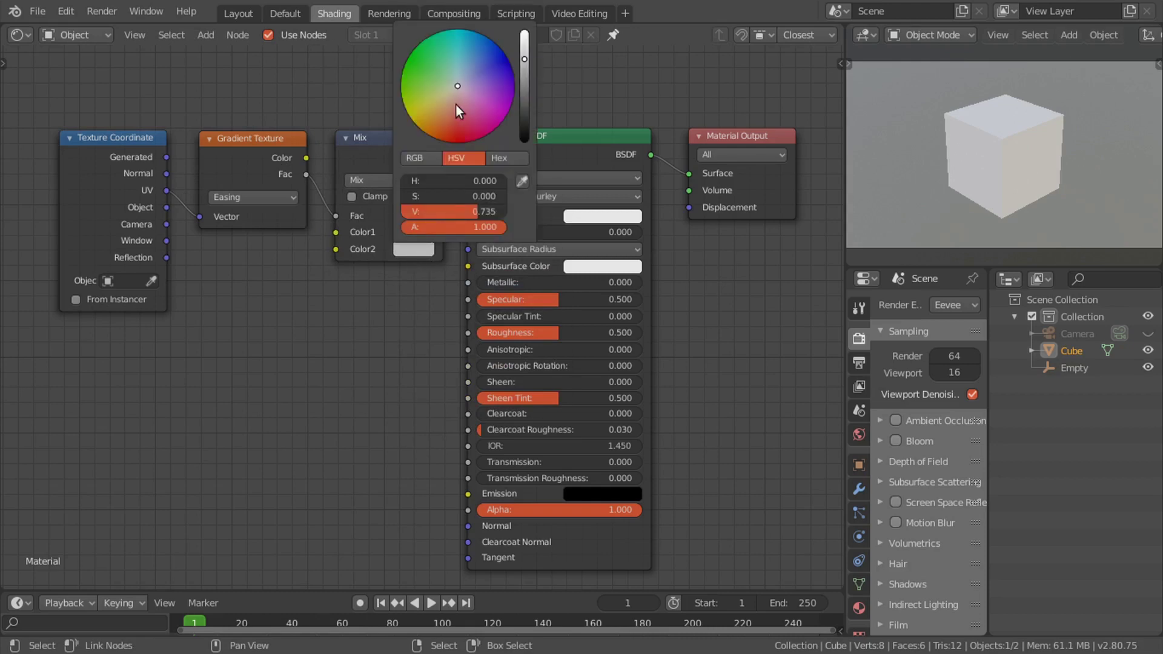
{"action": "left_click_drag", "start_coordinate": [455, 103], "coordinate": [457, 143]}
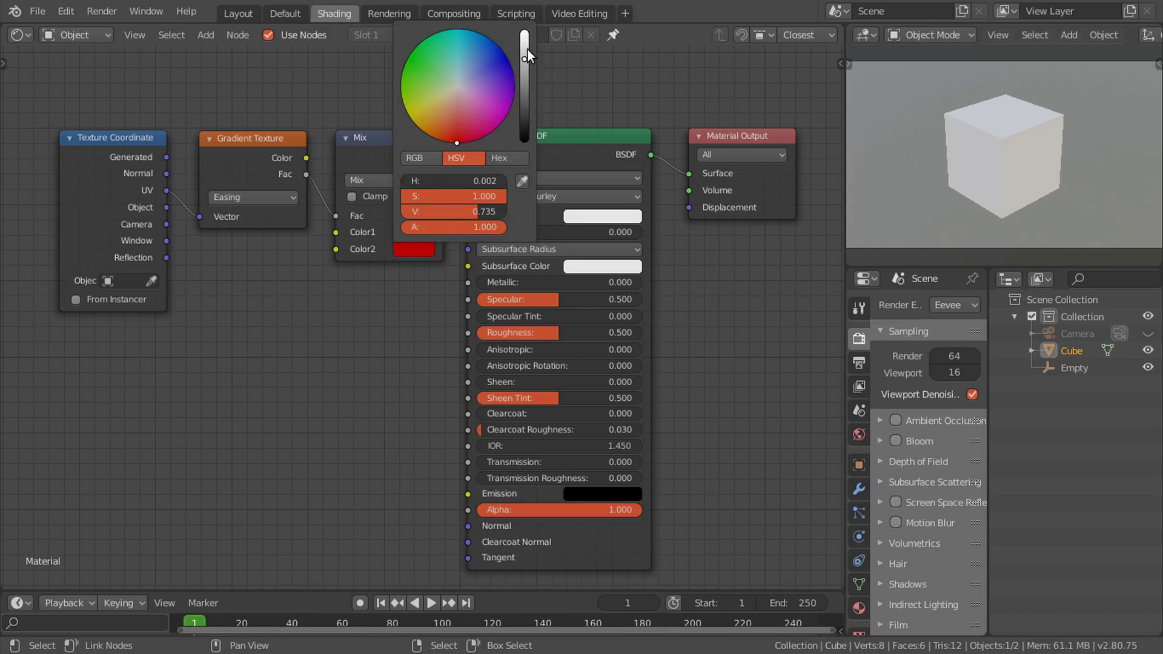
{"action": "left_click_drag", "start_coordinate": [527, 55], "coordinate": [525, 30]}
{"action": "left_click_drag", "start_coordinate": [442, 157], "coordinate": [468, 218]}
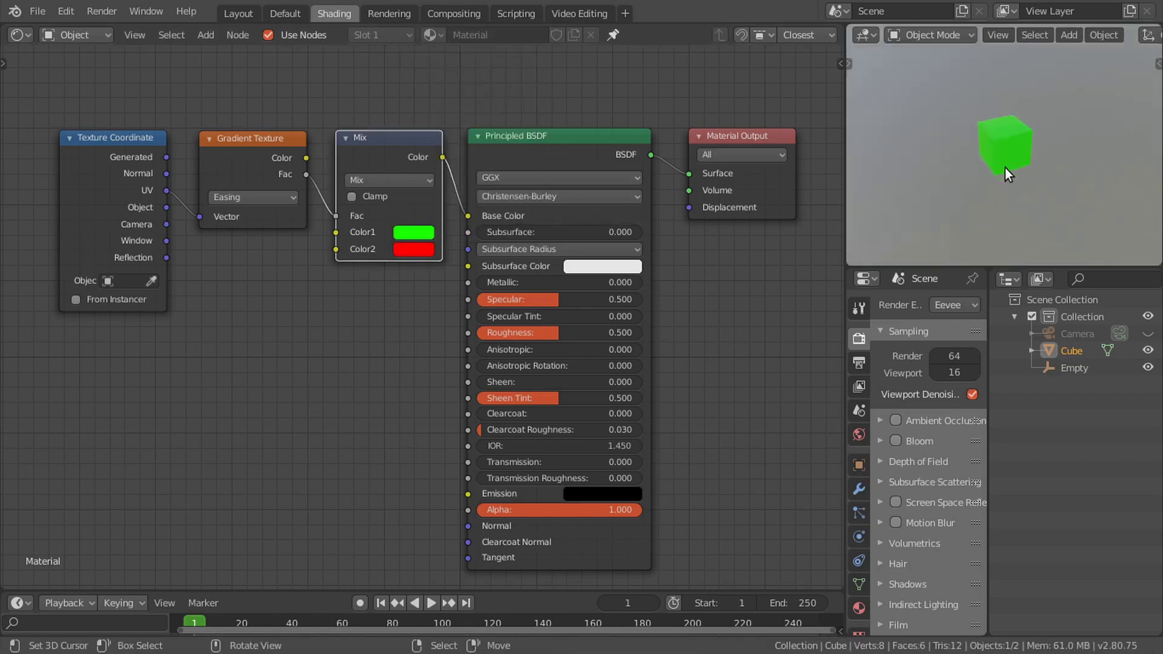
Step: Switch the viewport to Look Dev material preview and orbit to an elevated angle
{"action": "key", "text": "z"}
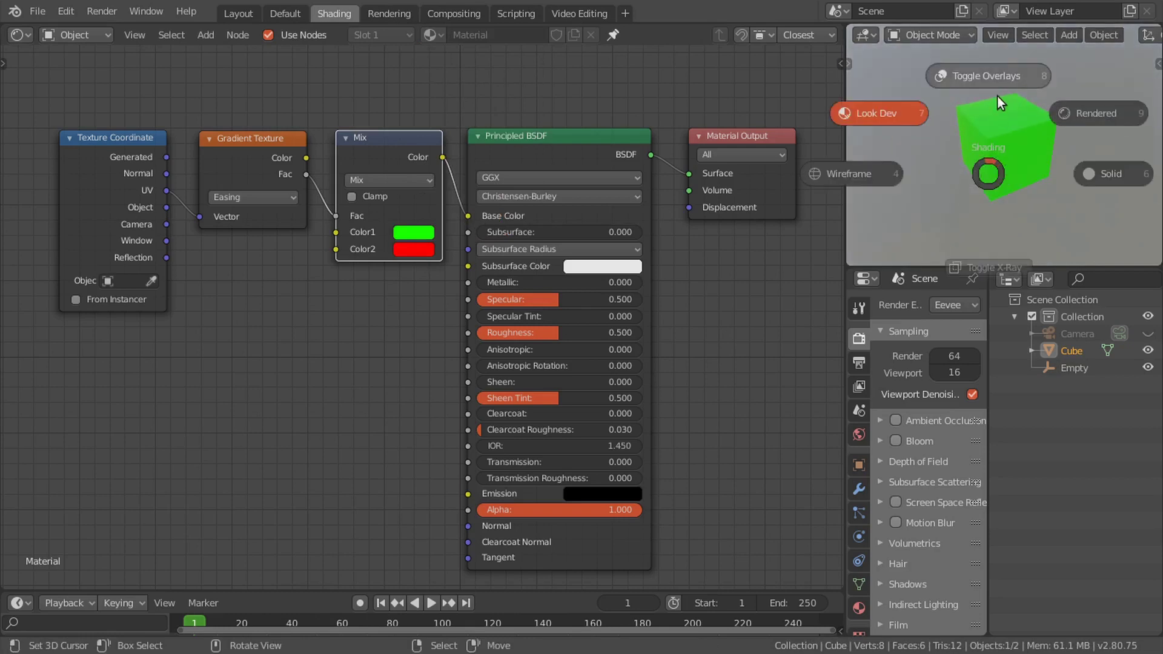
{"action": "left_click", "coordinate": [997, 96]}
{"action": "mouse_move", "coordinate": [1008, 119]}
{"action": "middle_mouse_down"}
{"action": "mouse_move", "coordinate": [1078, 141]}
{"action": "mouse_move", "coordinate": [988, 147]}
{"action": "mouse_move", "coordinate": [997, 176]}
{"action": "mouse_move", "coordinate": [1057, 163]}
{"action": "mouse_move", "coordinate": [983, 179]}
{"action": "mouse_move", "coordinate": [1008, 191]}
{"action": "middle_mouse_up"}
Step: Resize the Empty twice and move it so the red-green falloff shifts across the cube
{"action": "left_click", "coordinate": [939, 130]}
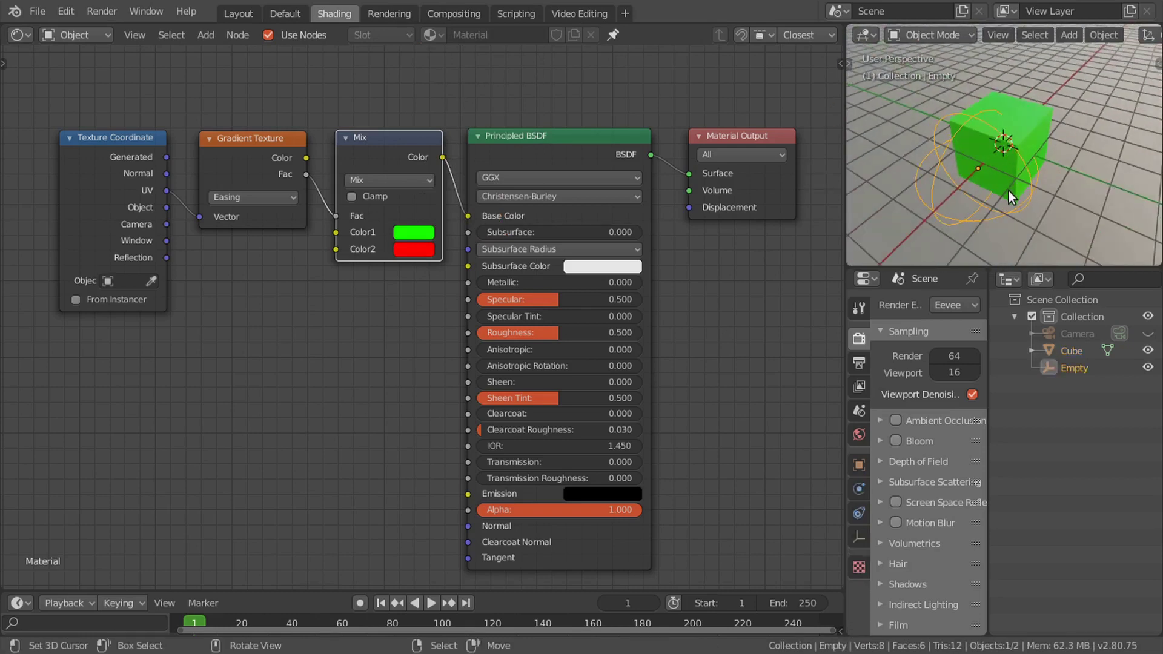
{"action": "key", "text": "s"}
{"action": "left_click", "coordinate": [1036, 192]}
{"action": "key", "text": "s"}
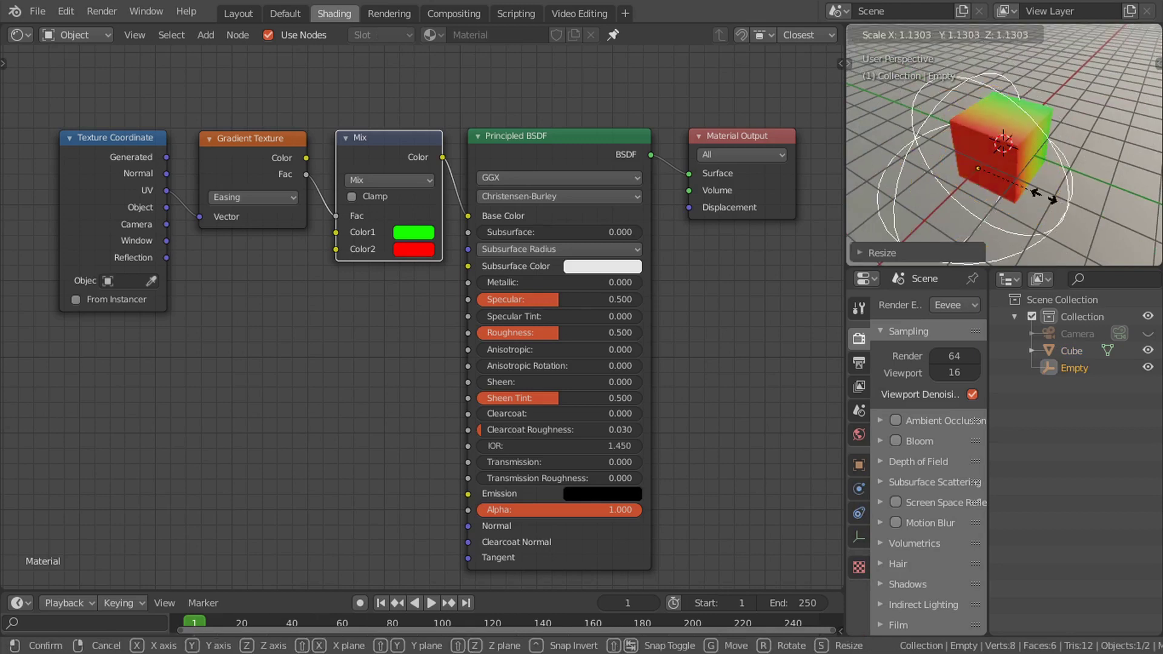
{"action": "left_click", "coordinate": [1007, 181]}
{"action": "key", "text": "g"}
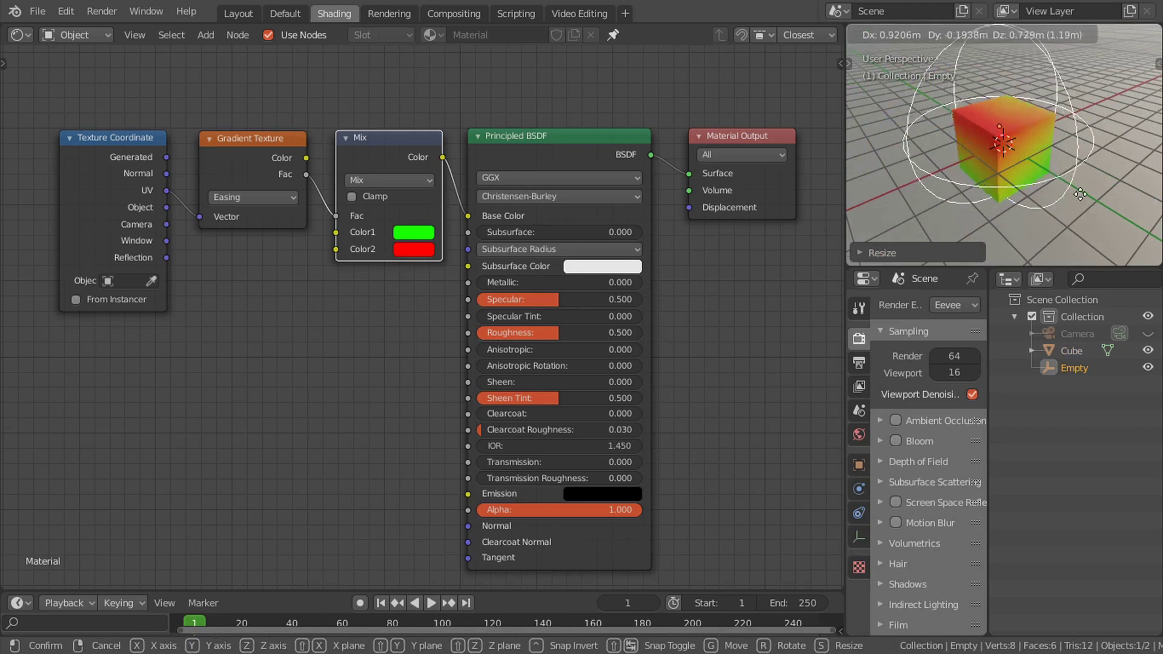
{"action": "left_click", "coordinate": [1093, 207]}
Step: Move the Empty to a new position beside the cube in the enlarged 3D view
{"action": "key", "text": "ctrl+space"}
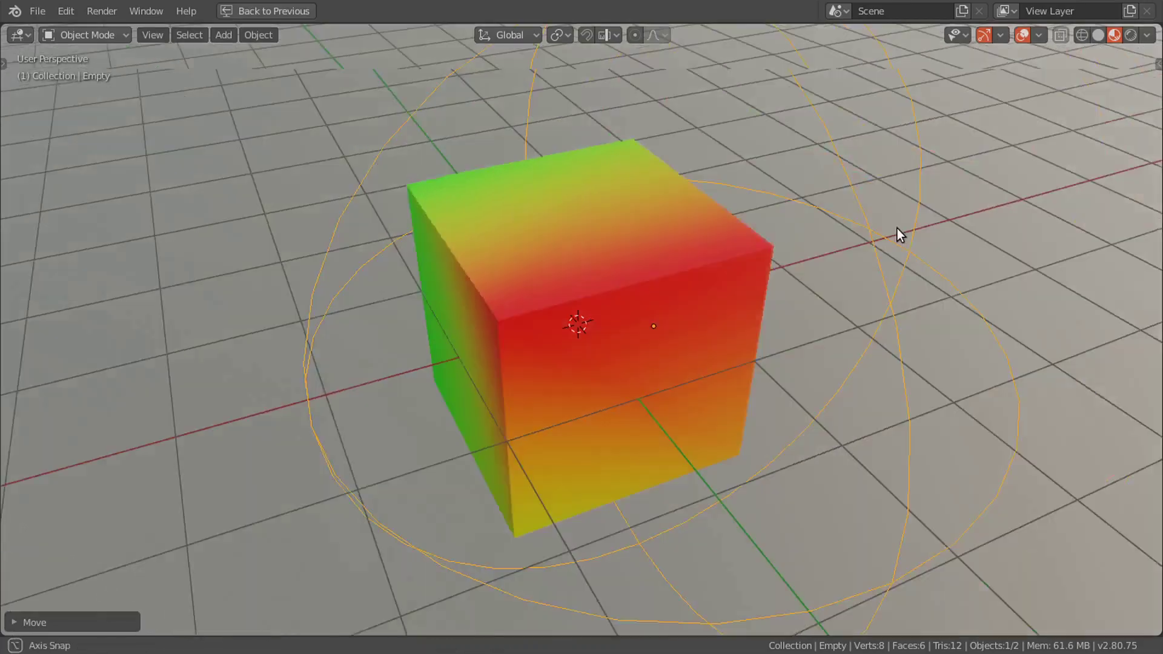
{"action": "key", "text": "g"}
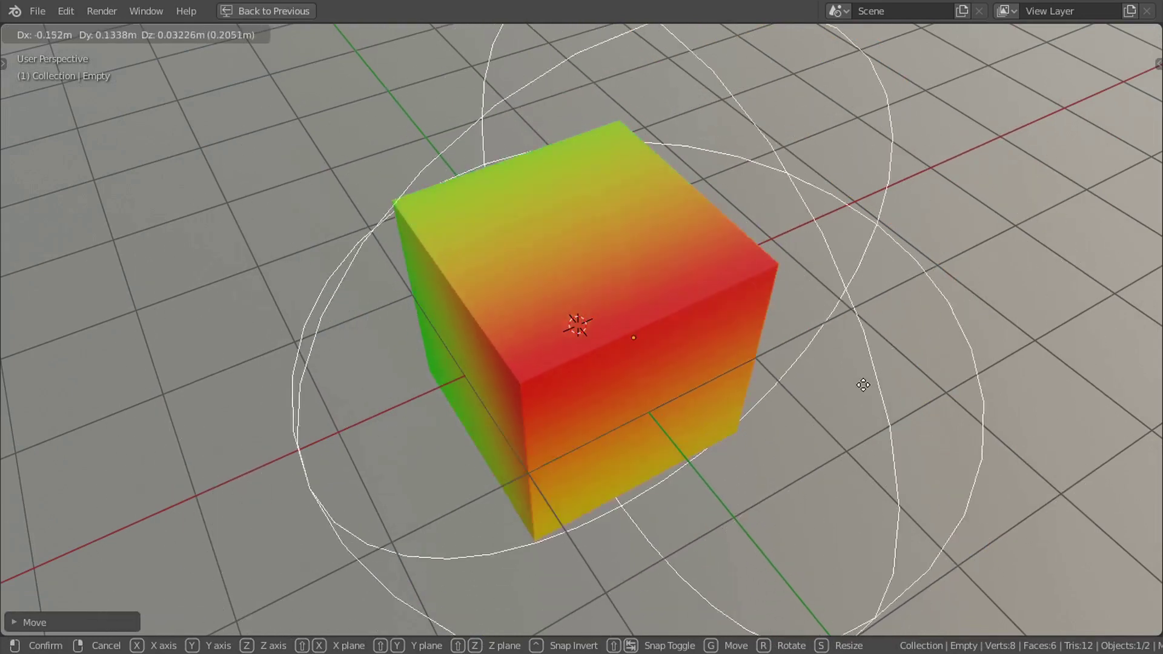
{"action": "left_click", "coordinate": [951, 332]}
{"action": "mouse_move", "coordinate": [963, 342]}
{"action": "middle_mouse_down"}
{"action": "mouse_move", "coordinate": [856, 261]}
{"action": "mouse_move", "coordinate": [946, 340]}
{"action": "middle_mouse_up"}
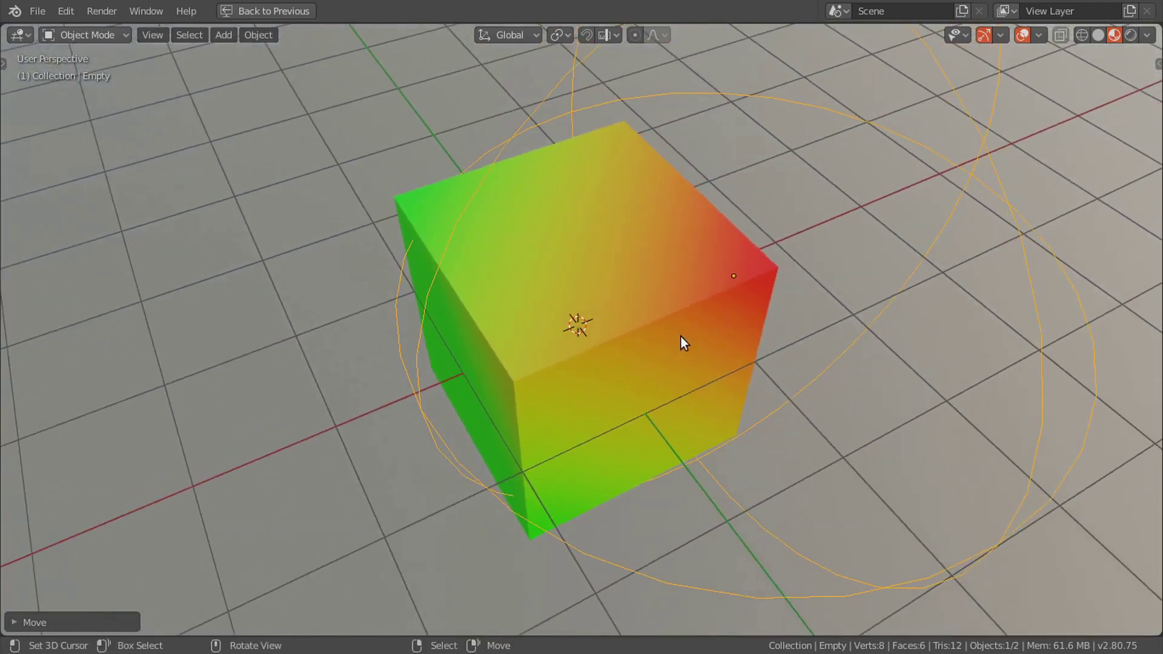
{"action": "middle_click_drag", "start_coordinate": [681, 337], "coordinate": [658, 323]}
Step: Scale the Empty down and then back up, shrinking and widening the cube's red zone
{"action": "key", "text": "s"}
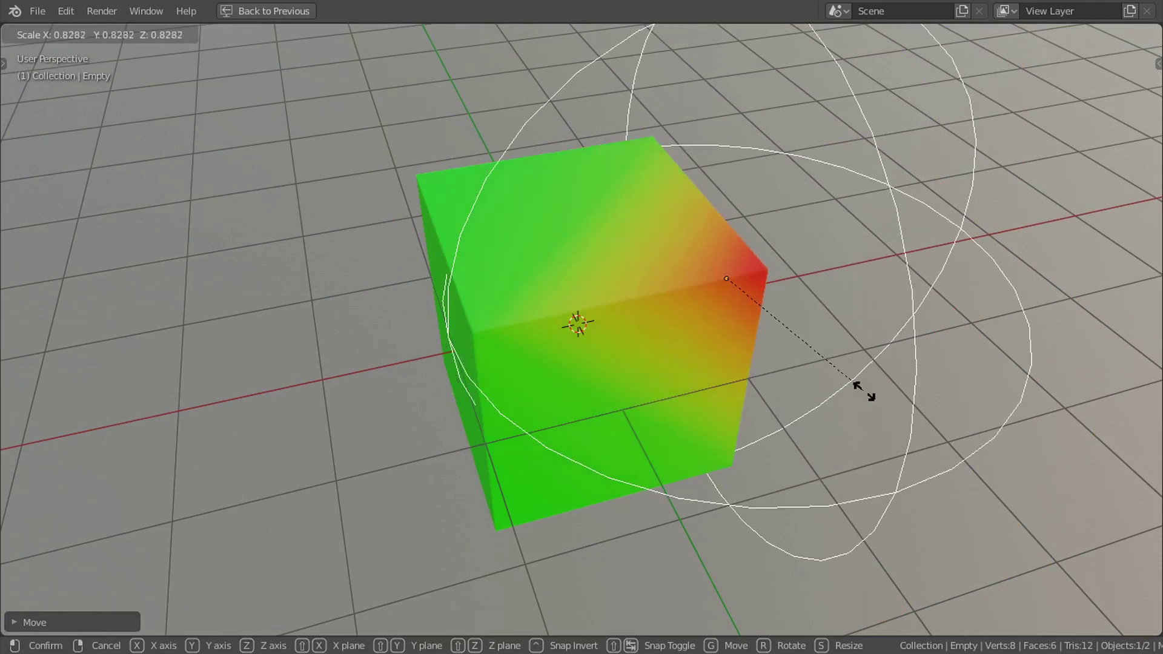
{"action": "left_click", "coordinate": [819, 403]}
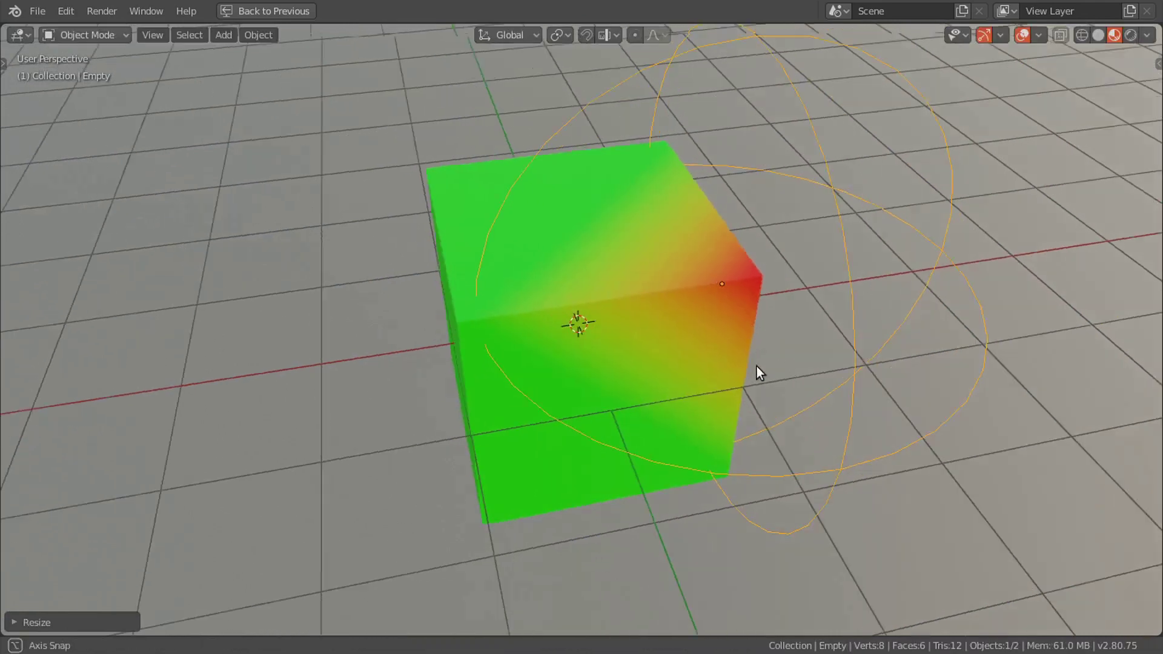
{"action": "middle_click_drag", "start_coordinate": [757, 366], "coordinate": [627, 326]}
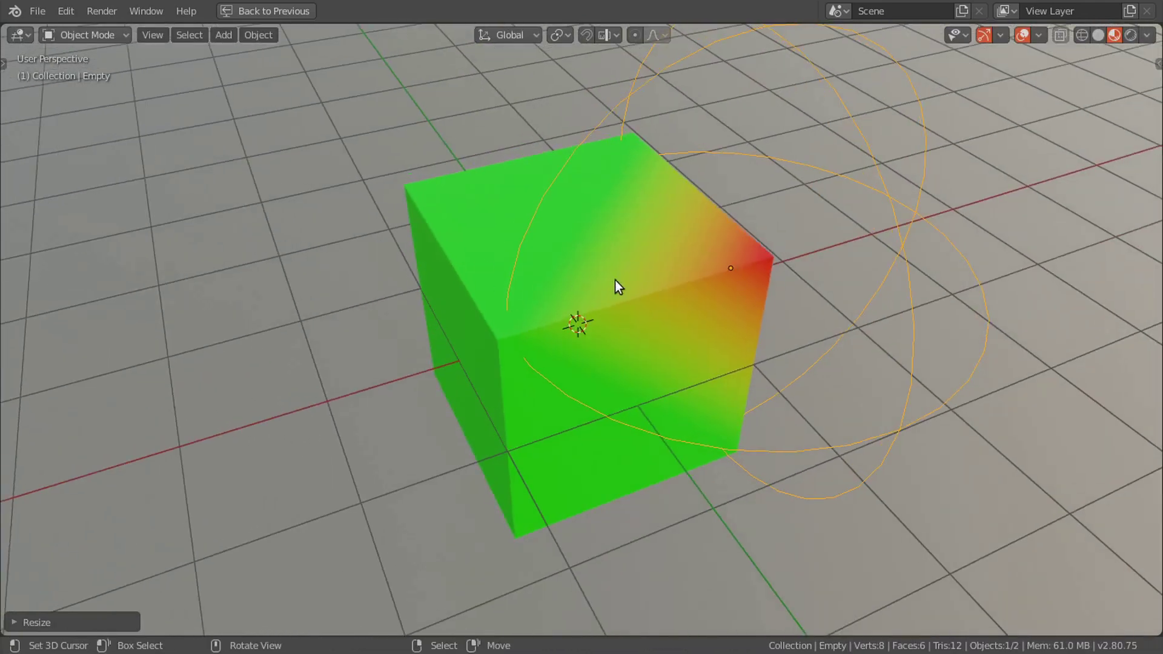
{"action": "key", "text": "s"}
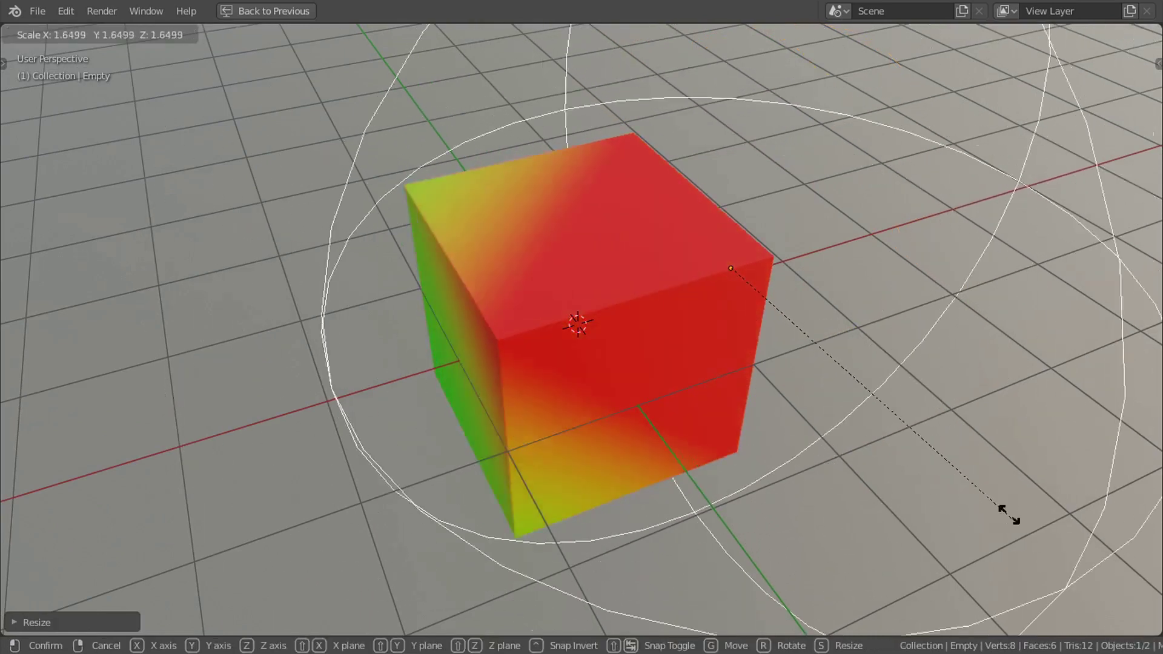
{"action": "left_click", "coordinate": [920, 480]}
Step: Subdivide the cube's mesh twice in Edit Mode, giving 384 faces, then return to Object Mode
{"action": "left_click", "coordinate": [658, 300]}
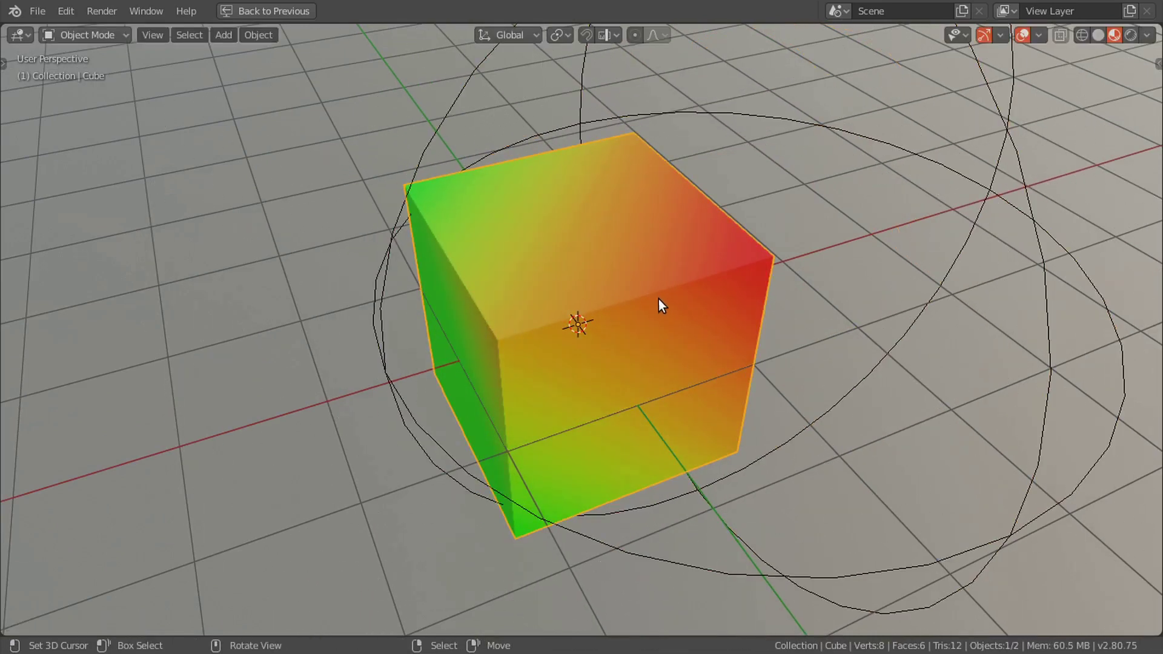
{"action": "key", "text": "Tab"}
{"action": "key", "text": "w"}
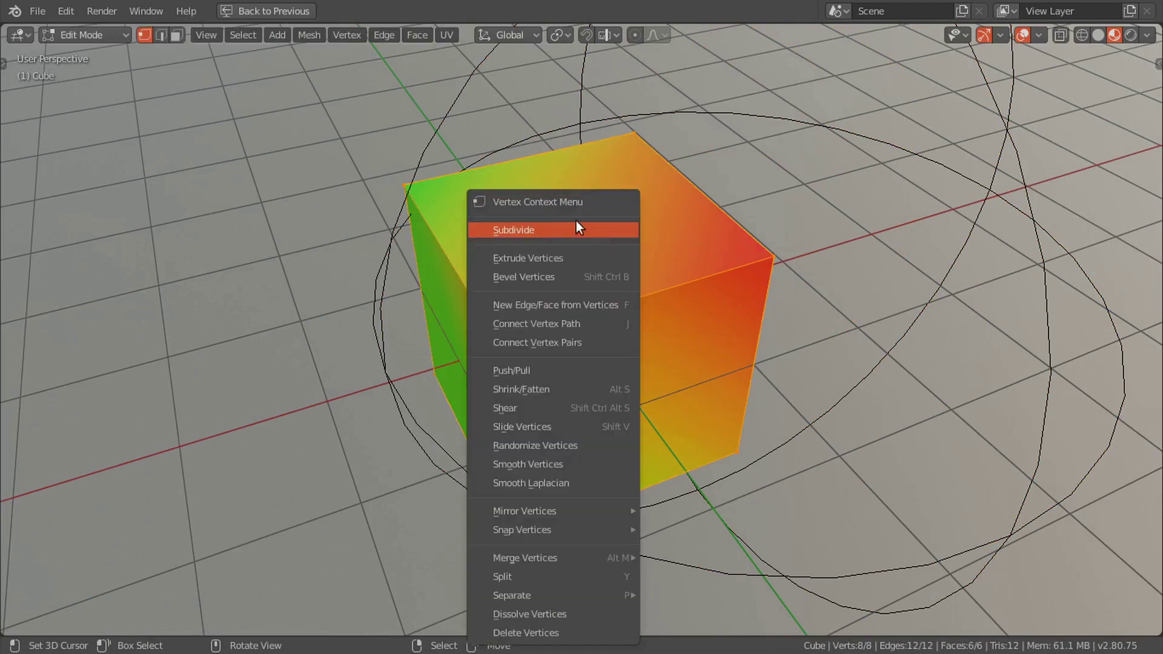
{"action": "left_click", "coordinate": [552, 227]}
{"action": "key", "text": "shift+r"}
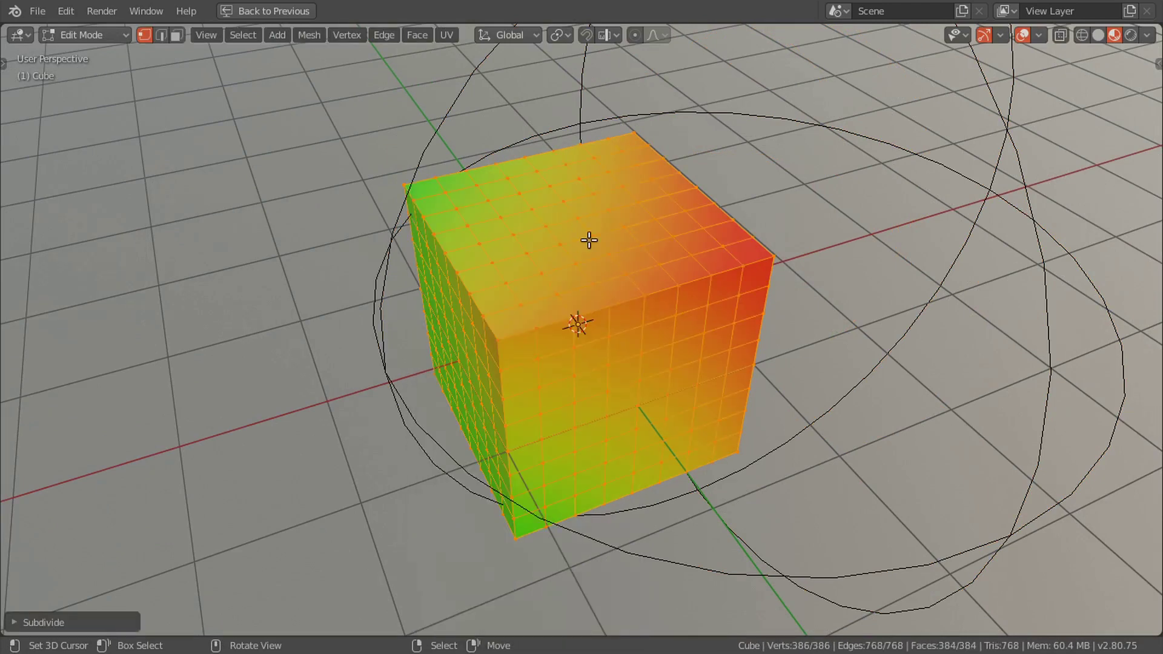
{"action": "key", "text": "Tab"}
{"action": "middle_click_drag", "start_coordinate": [913, 371], "coordinate": [983, 337]}
{"action": "left_click", "coordinate": [1037, 378]}
Step: Scale the Empty smaller and move it to a new spot near the cube
{"action": "key", "text": "s"}
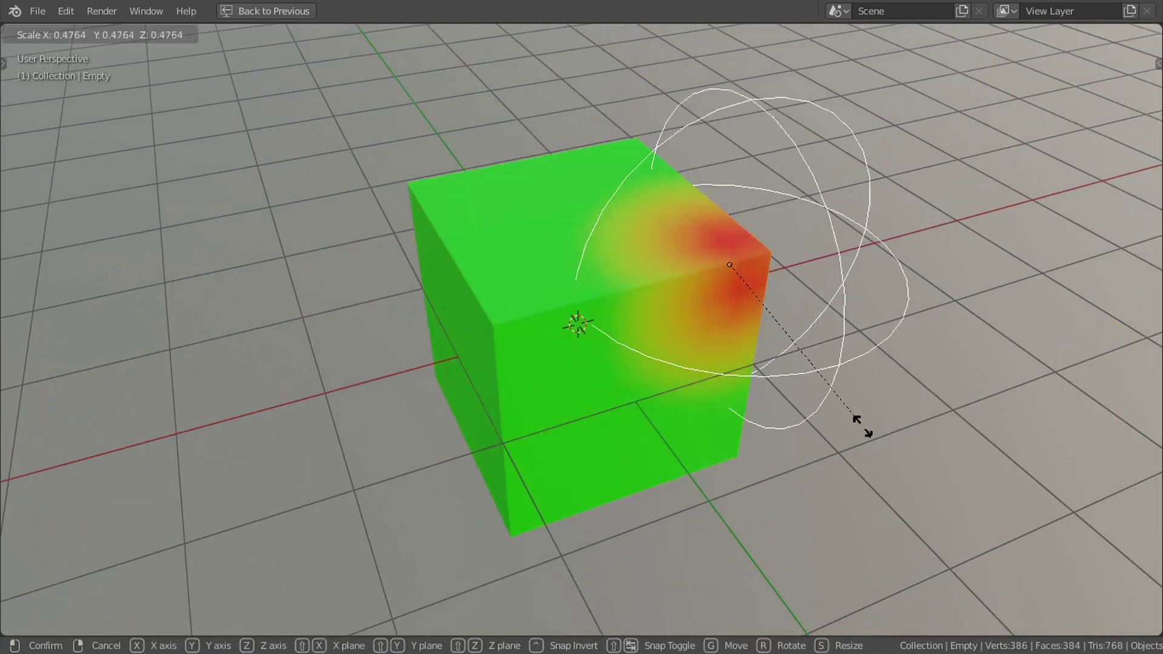
{"action": "left_click", "coordinate": [931, 539]}
{"action": "middle_click_drag", "start_coordinate": [931, 539], "coordinate": [897, 297]}
{"action": "key", "text": "g"}
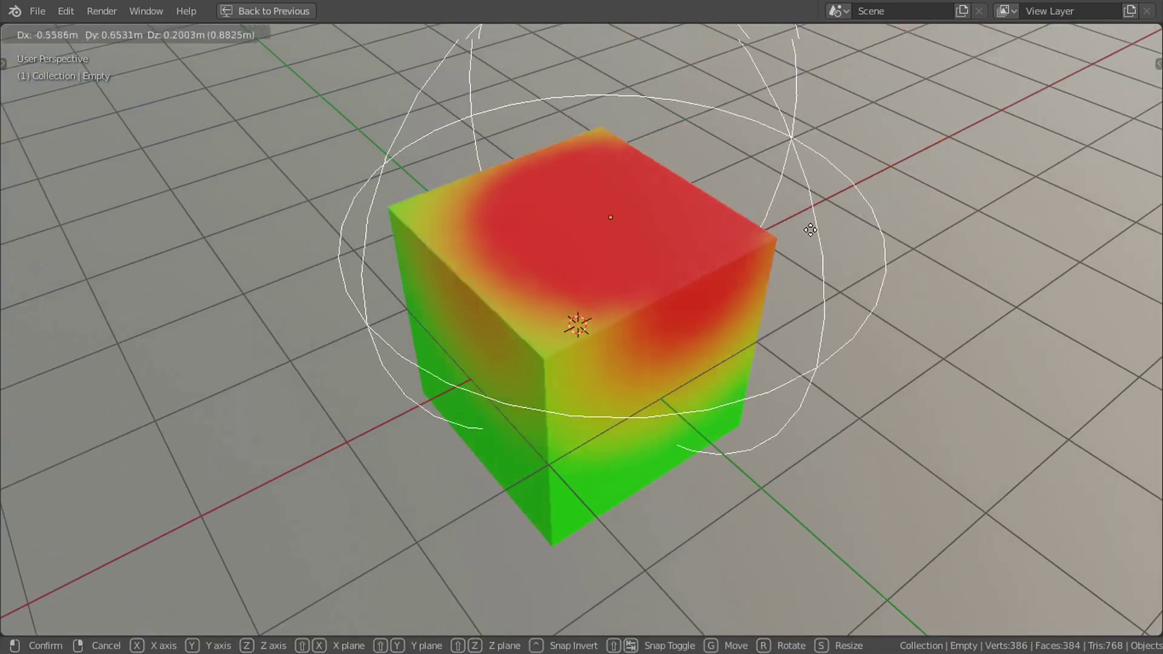
{"action": "left_click", "coordinate": [948, 257]}
{"action": "middle_click_drag", "start_coordinate": [943, 260], "coordinate": [844, 242]}
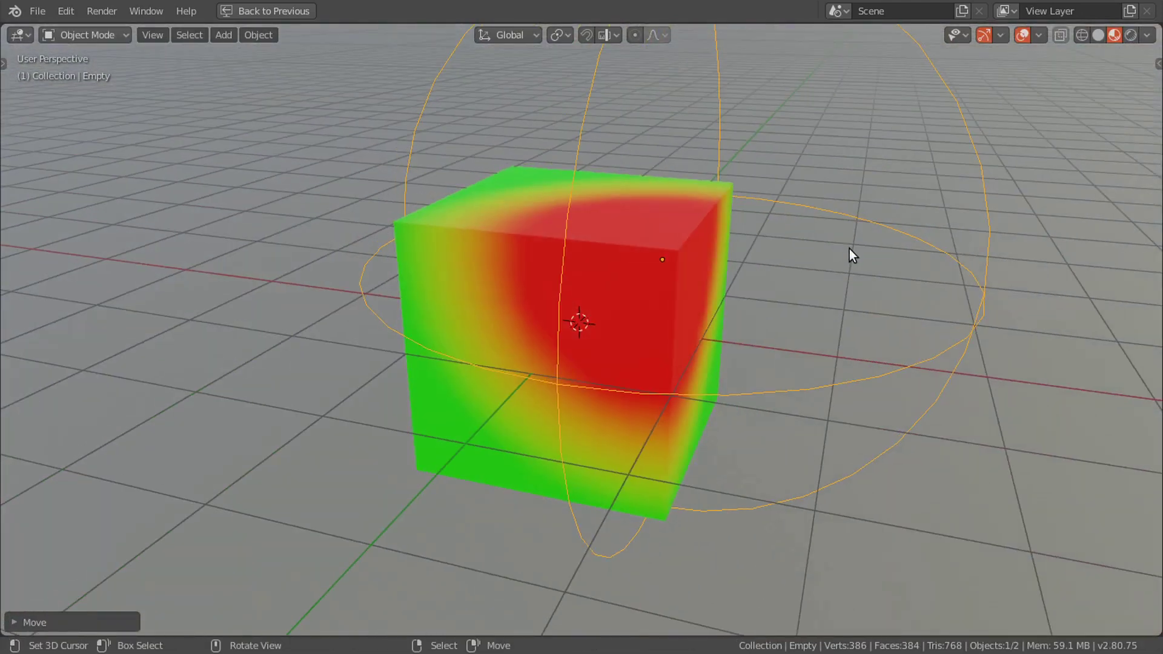
Step: Switch to top orthographic view and reset the Empty's location to the origin
{"action": "key", "text": "KP_7"}
{"action": "key", "text": "alt+g"}
{"action": "key", "text": "s"}
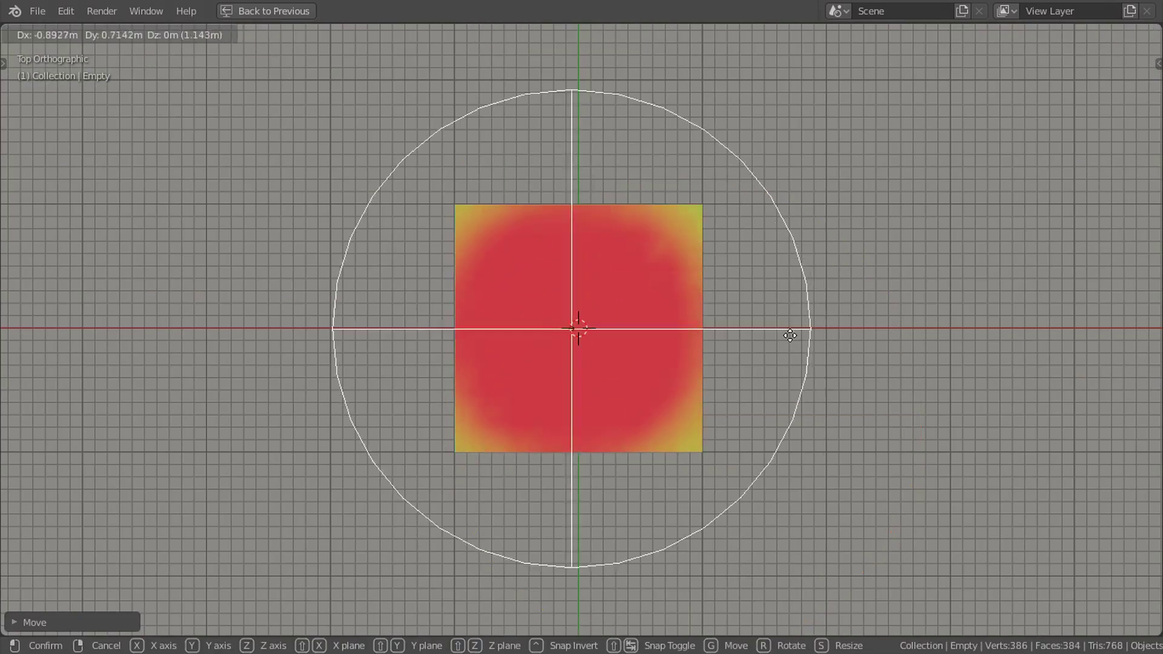
{"action": "key", "text": "Escape"}
Step: Insert a ColorRamp node between the Gradient Texture and Mix nodes
{"action": "key", "text": "s"}
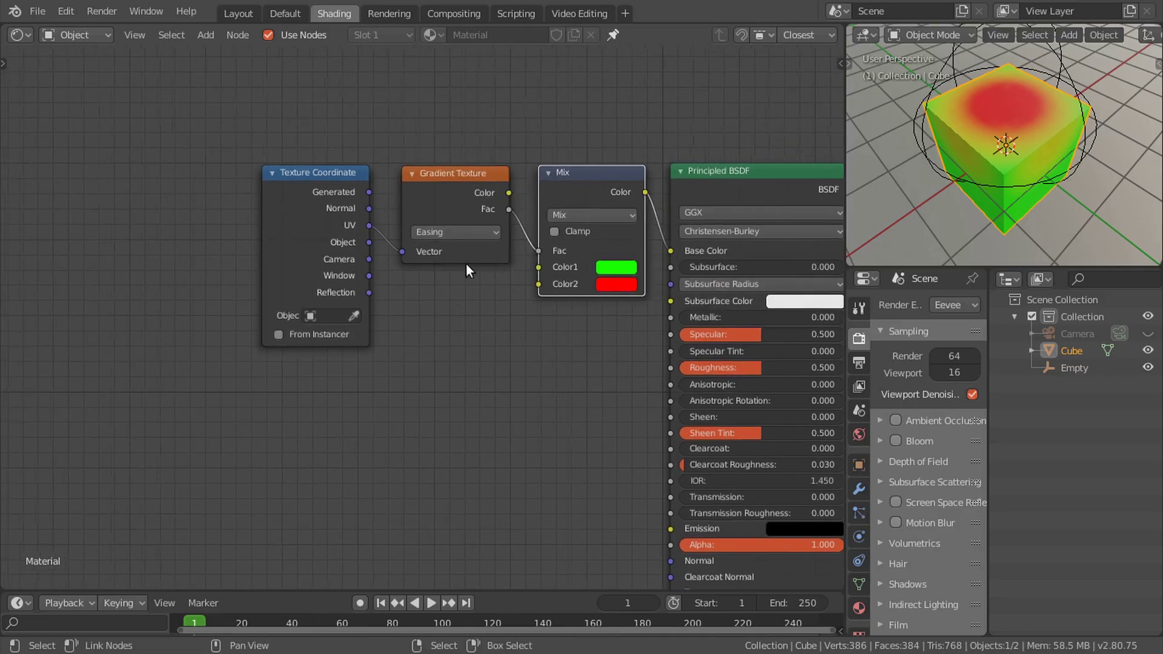
{"action": "left_click_drag", "start_coordinate": [317, 189], "coordinate": [136, 193]}
{"action": "left_click_drag", "start_coordinate": [483, 163], "coordinate": [283, 164]}
{"action": "key", "text": "shift+a"}
{"action": "mouse_move", "coordinate": [388, 257]}
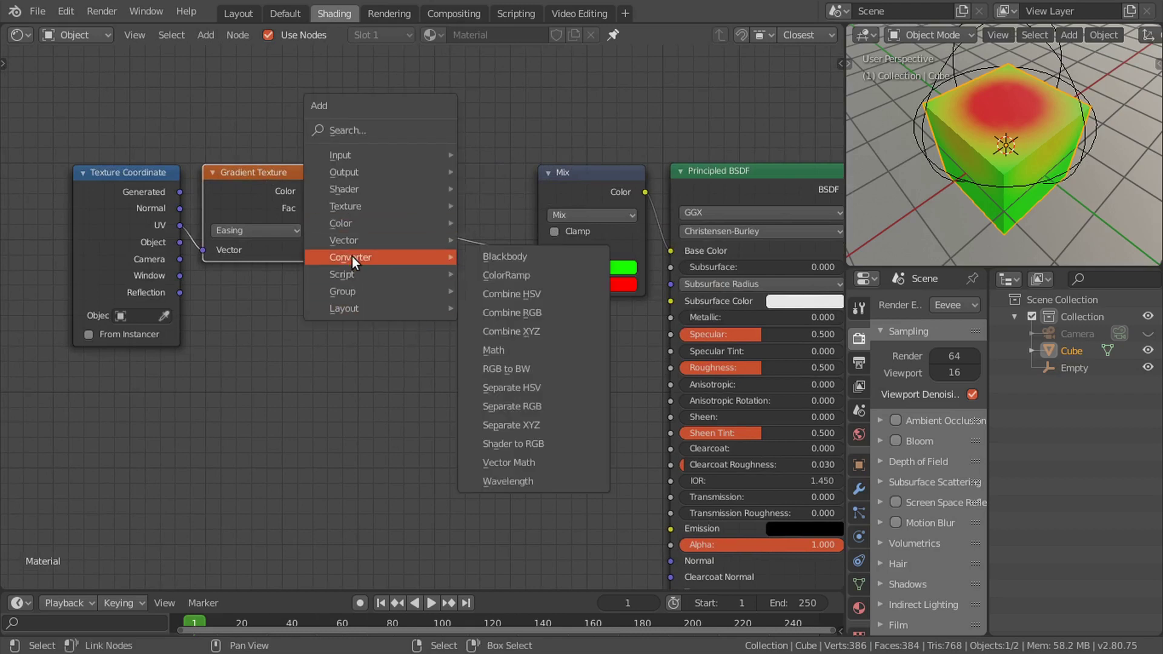
{"action": "left_click", "coordinate": [506, 270]}
{"action": "left_click", "coordinate": [362, 162]}
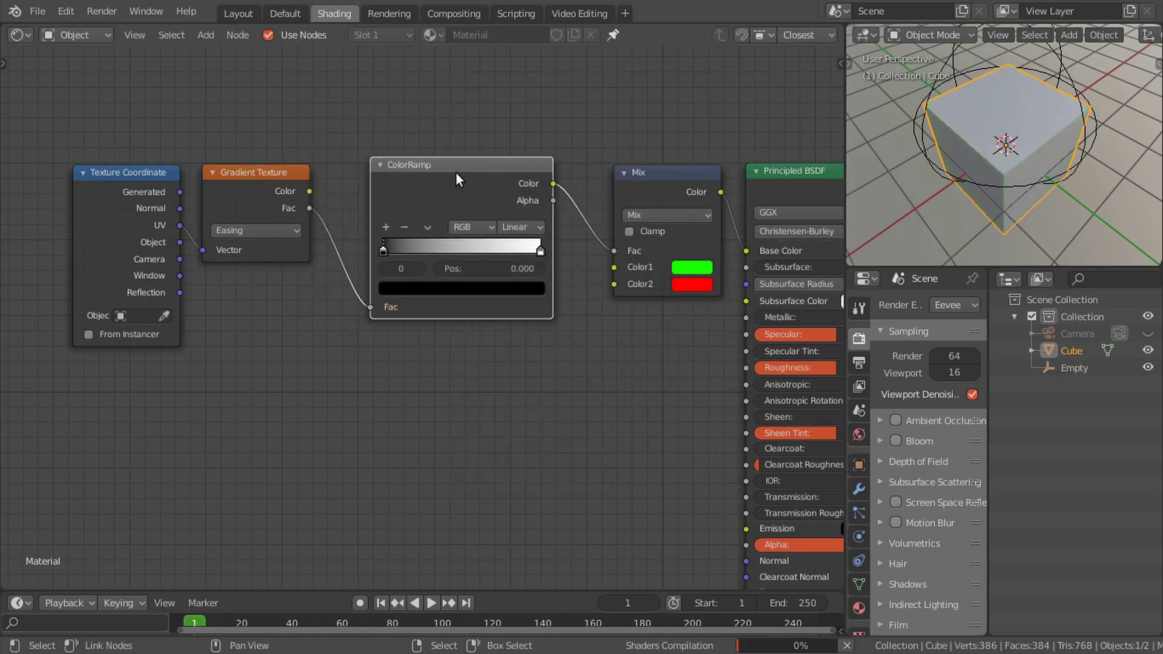
{"action": "key", "text": "g"}
{"action": "key", "text": "Escape"}
{"action": "middle_click_drag", "start_coordinate": [565, 172], "coordinate": [475, 172]}
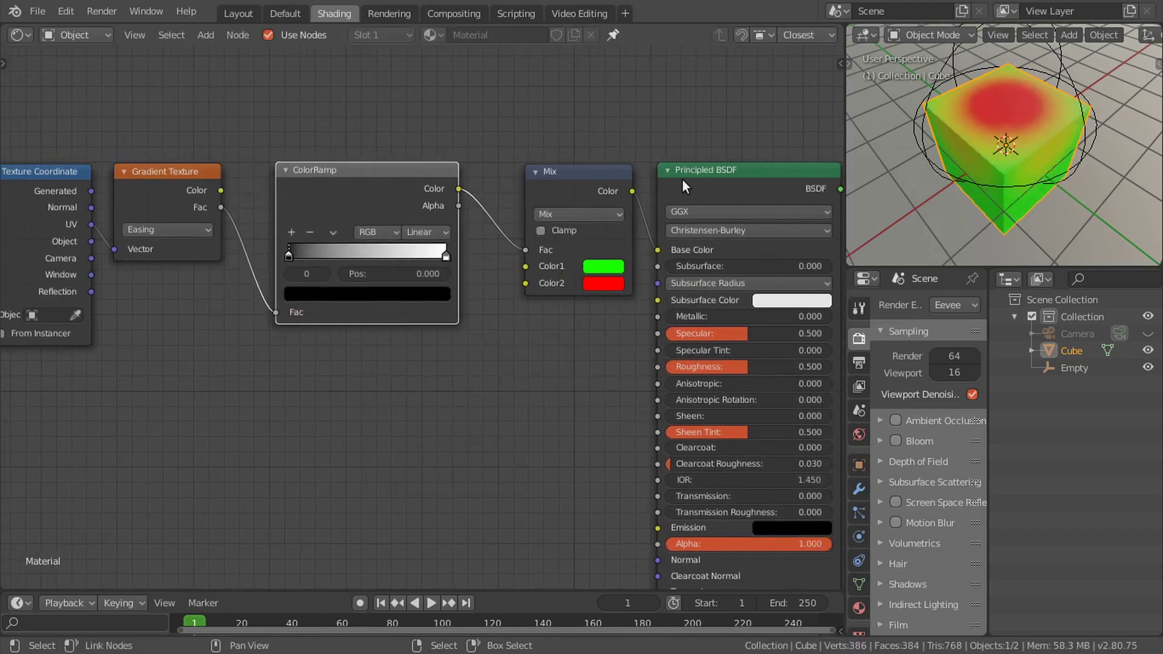
Step: Move the ColorRamp stops closer together, setting the black stop to 0.509
{"action": "key", "text": "ctrl+space"}
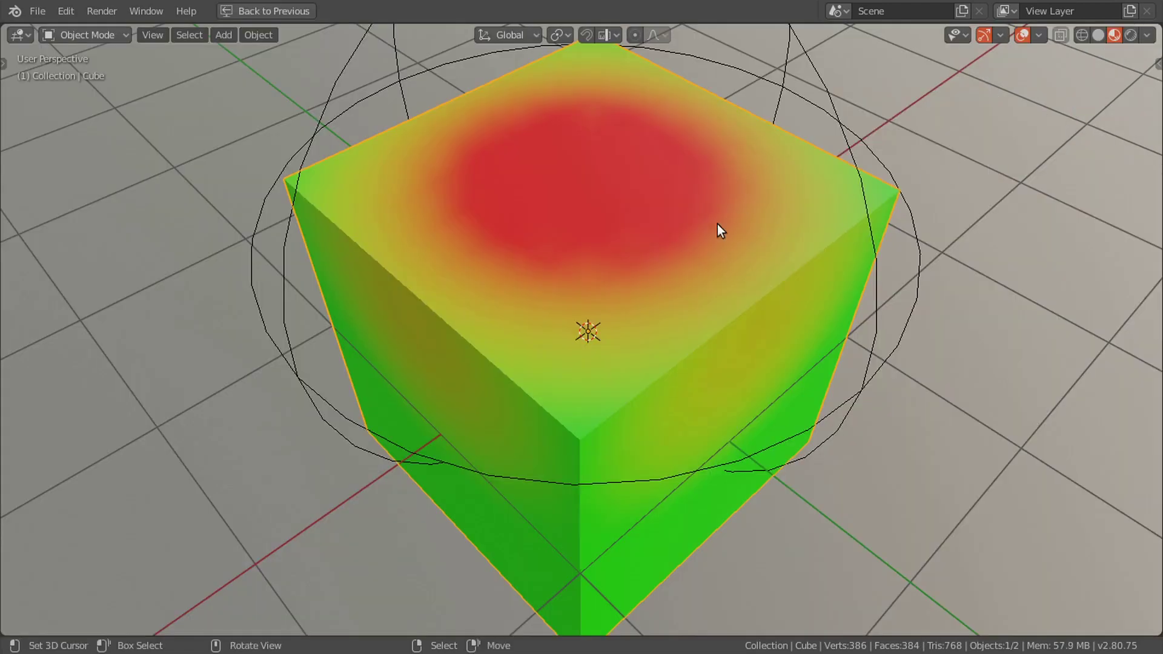
{"action": "key", "text": "ctrl+space"}
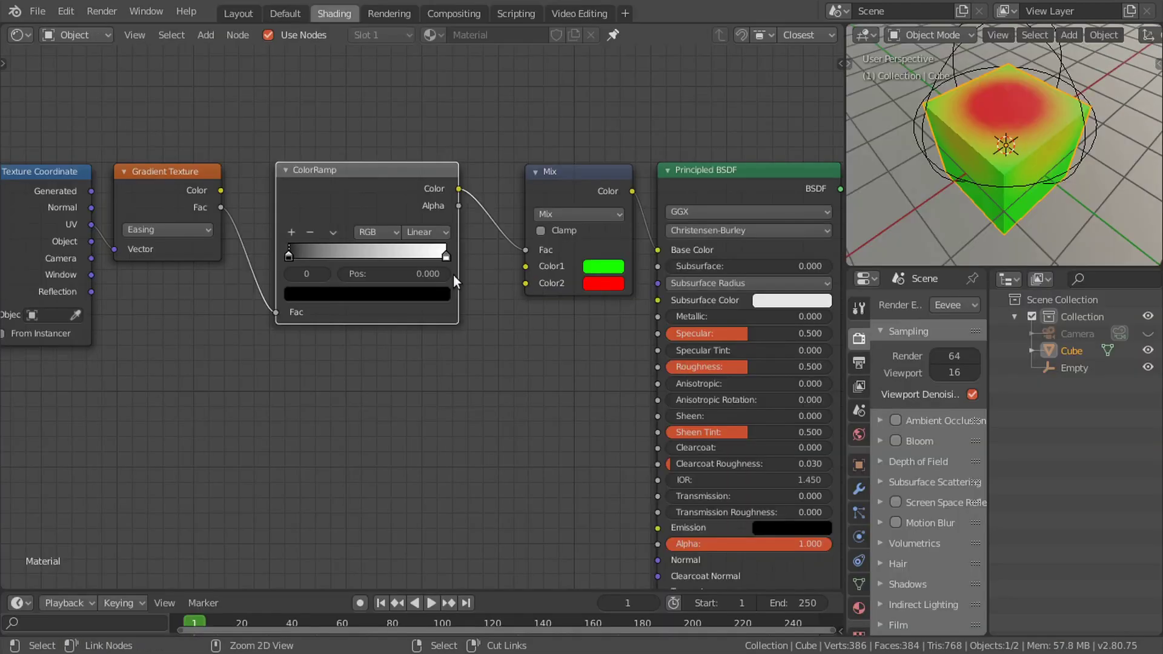
{"action": "mouse_move", "coordinate": [442, 274]}
{"action": "left_mouse_down"}
{"action": "mouse_move", "coordinate": [369, 274]}
{"action": "mouse_move", "coordinate": [427, 258]}
{"action": "mouse_move", "coordinate": [387, 259]}
{"action": "left_mouse_up"}
{"action": "left_click_drag", "start_coordinate": [354, 258], "coordinate": [380, 257]}
Step: Fit all nodes in the node editor and zoom the viewport onto the cube
{"action": "key", "text": "ctrl+space"}
{"action": "key", "text": "ctrl+space"}
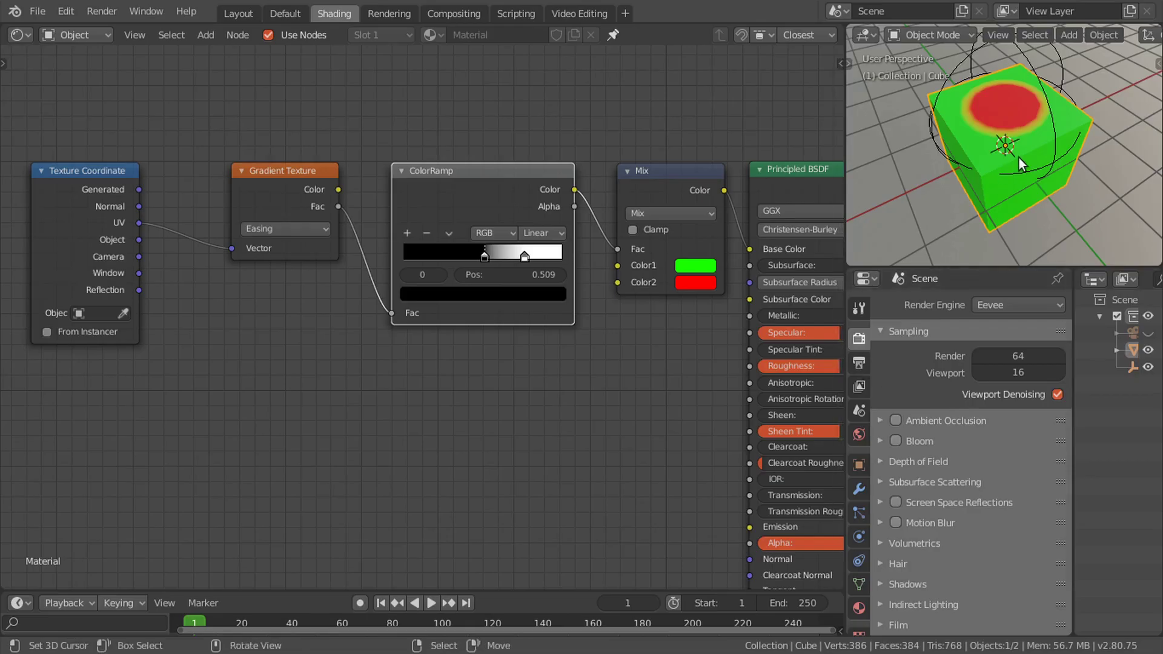
{"action": "key", "text": "Home"}
{"action": "key", "text": "Home"}
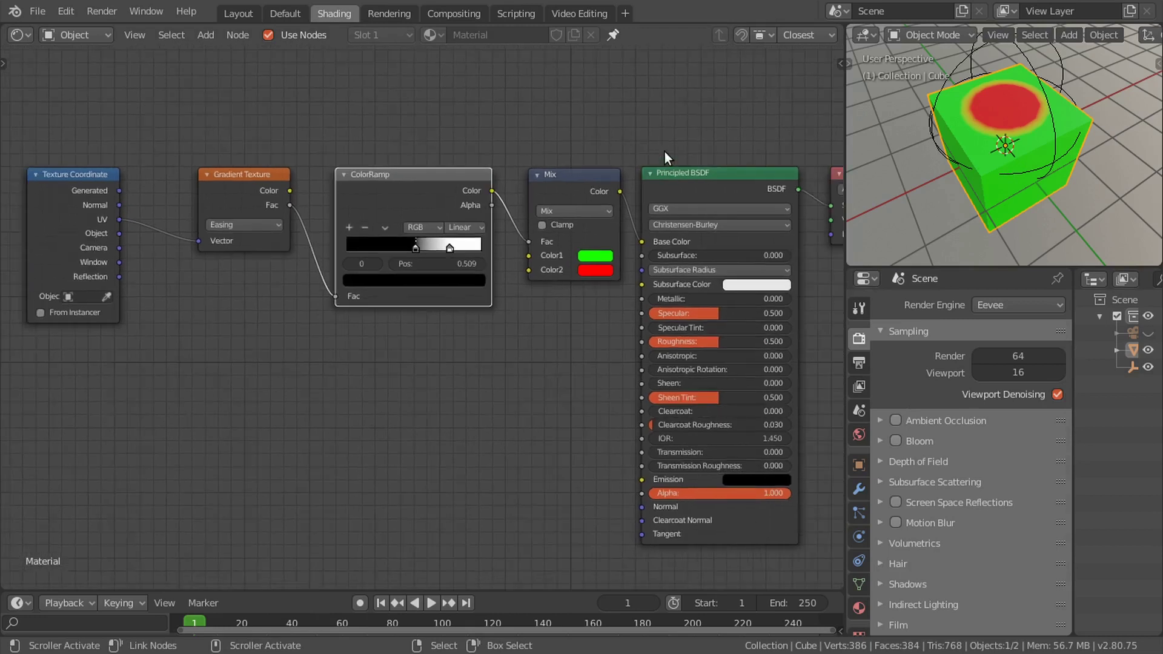
{"action": "scroll", "coordinate": [1006, 121], "scroll_direction": "up", "scroll_amount": 3}
{"action": "scroll", "coordinate": [1009, 139], "scroll_direction": "up", "scroll_amount": 2}
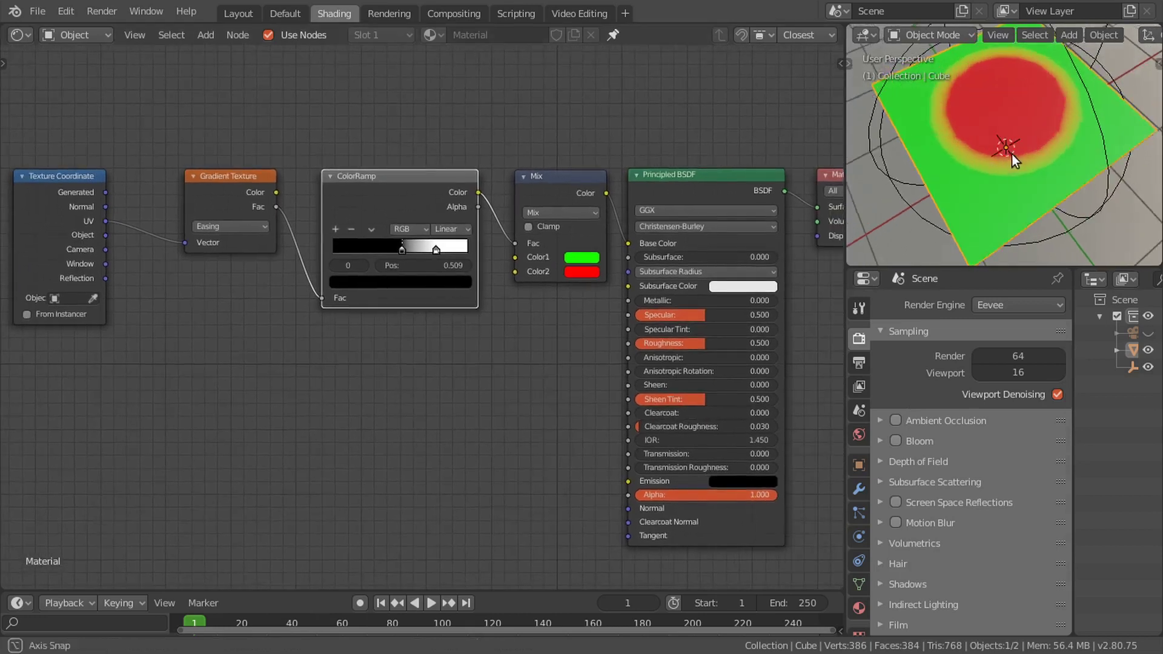
{"action": "scroll", "coordinate": [949, 100], "scroll_direction": "down", "scroll_amount": 2}
{"action": "scroll", "coordinate": [1016, 147], "scroll_direction": "up", "scroll_amount": 4}
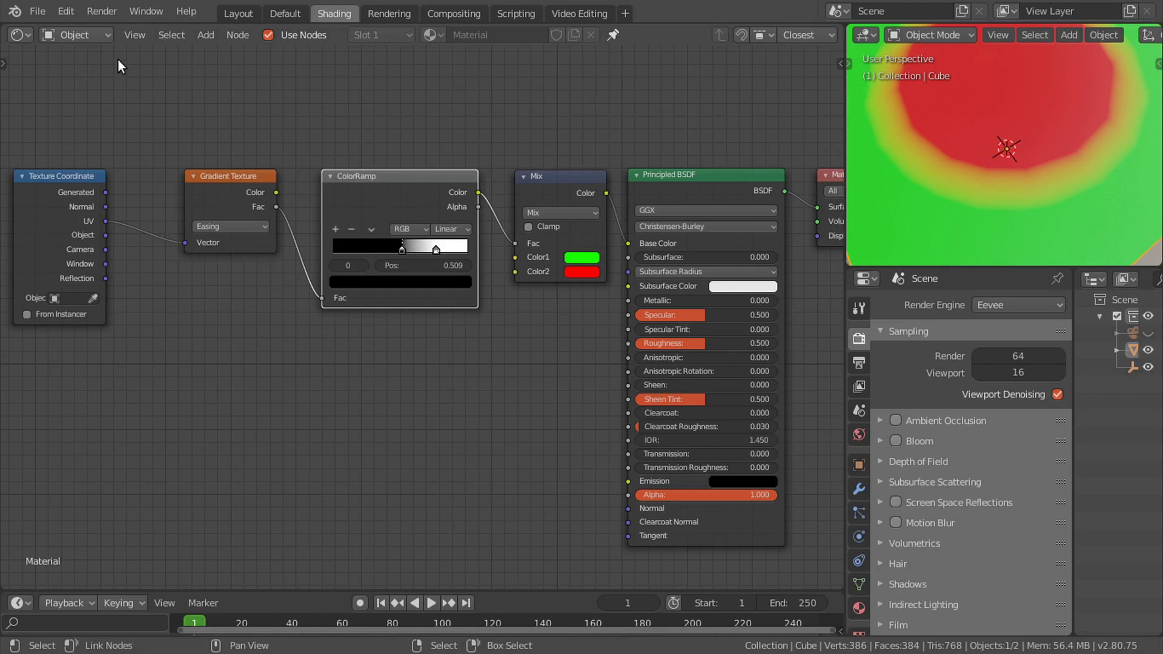
Step: Append the Blur Texture node group from another blend file
{"action": "left_click", "coordinate": [31, 11]}
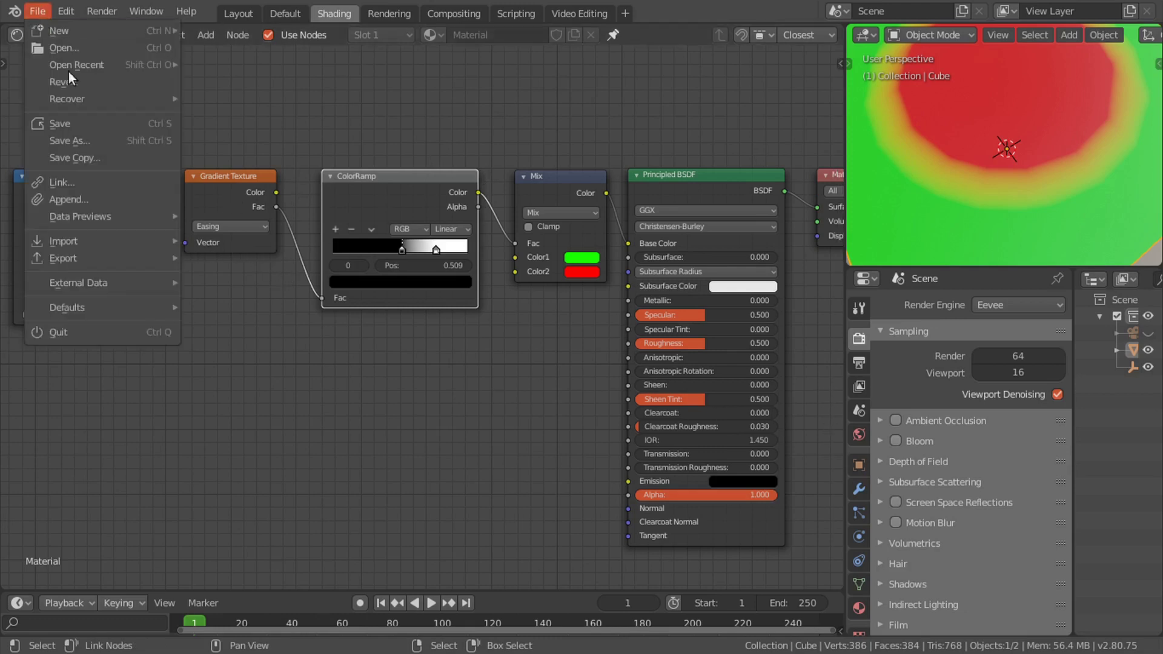
{"action": "left_click", "coordinate": [81, 198]}
{"action": "left_click", "coordinate": [257, 131]}
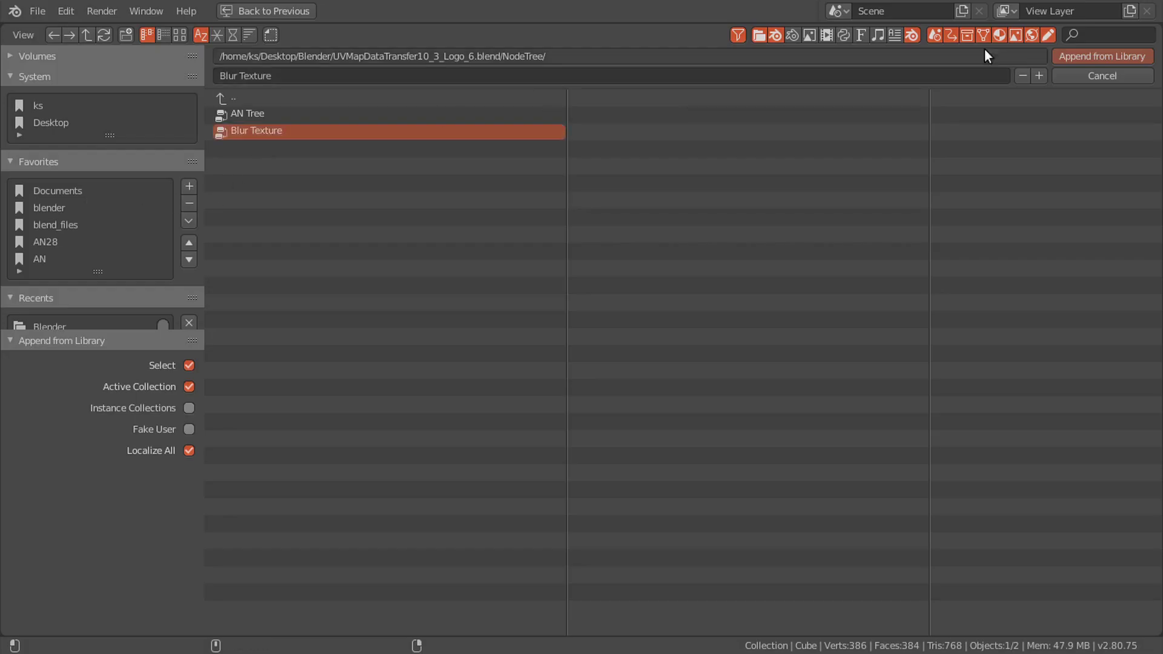
{"action": "left_click", "coordinate": [1075, 56]}
{"action": "middle_click_drag", "start_coordinate": [173, 335], "coordinate": [259, 333]}
{"action": "left_click_drag", "start_coordinate": [154, 193], "coordinate": [66, 186]}
Step: Insert a Blur Texture group node between Texture Coordinate and Gradient Texture
{"action": "key", "text": "shift+a"}
{"action": "mouse_move", "coordinate": [107, 291]}
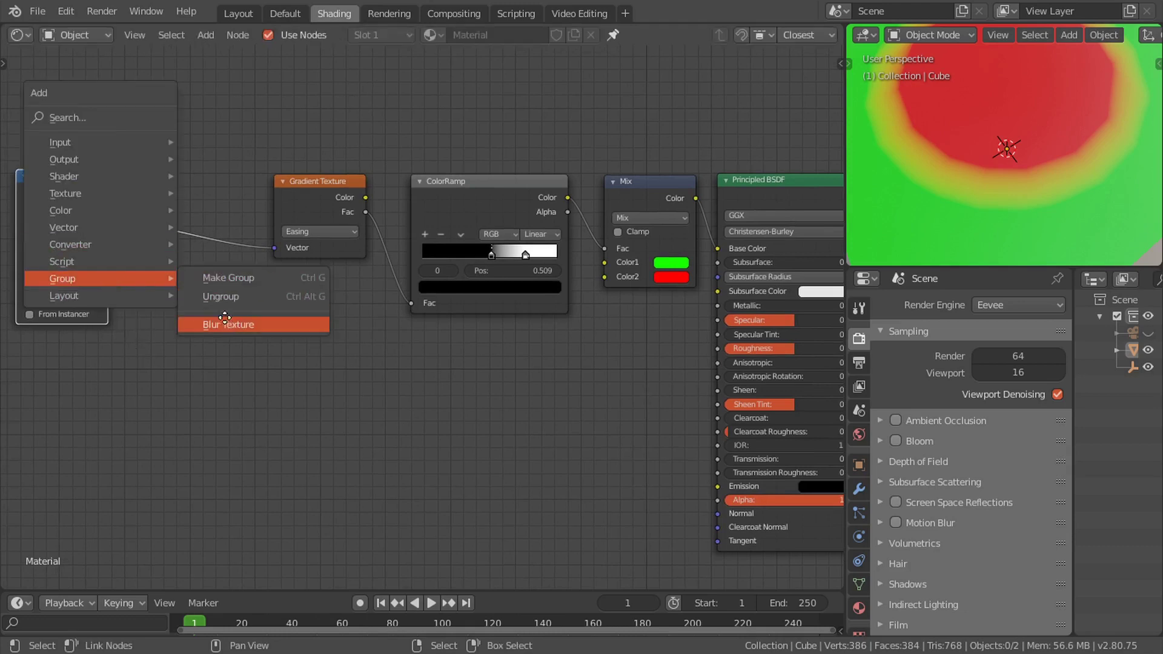
{"action": "left_click", "coordinate": [224, 324]}
{"action": "left_click", "coordinate": [176, 237]}
{"action": "middle_click_drag", "start_coordinate": [383, 197], "coordinate": [367, 195]}
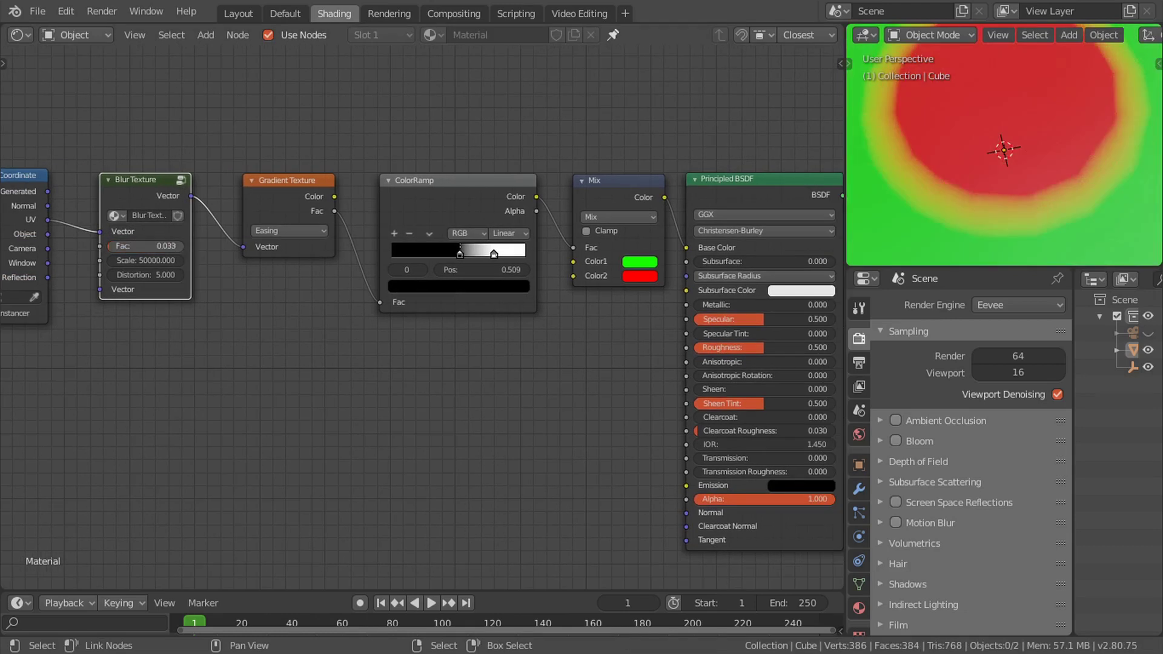
Step: Set Blur Texture Fac to 0.208 and move the ColorRamp stops to 0.386 and 0.623
{"action": "left_click_drag", "start_coordinate": [117, 247], "coordinate": [136, 246]}
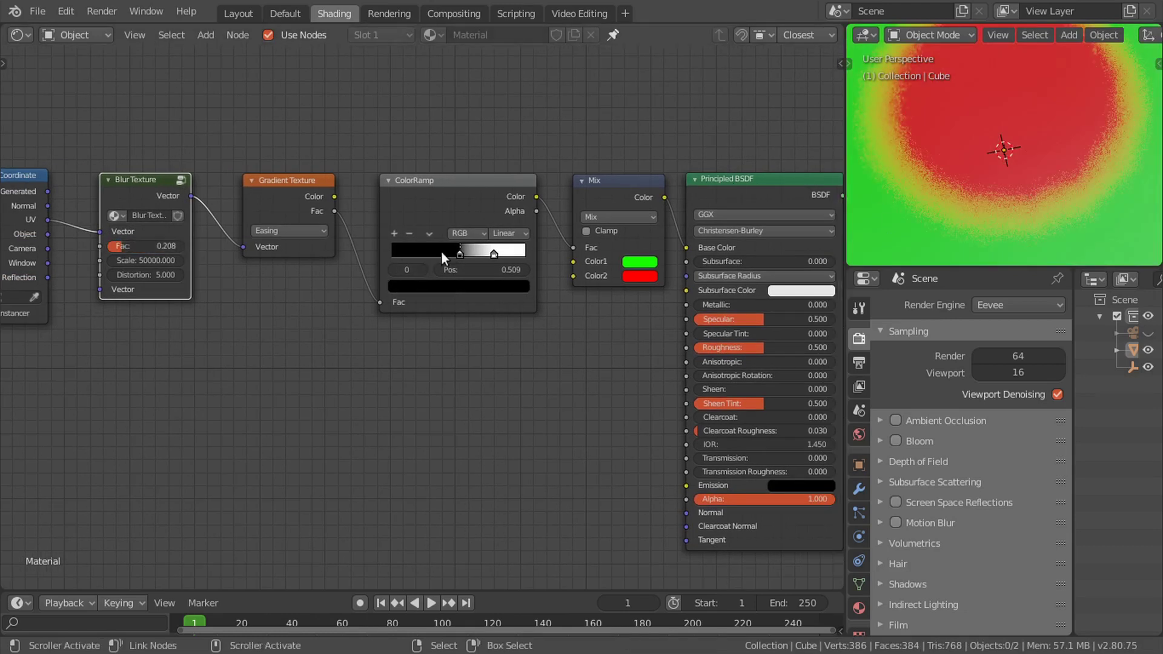
{"action": "left_click_drag", "start_coordinate": [430, 248], "coordinate": [436, 251]}
{"action": "left_click_drag", "start_coordinate": [510, 250], "coordinate": [479, 251]}
Step: Give the cube a Catmull-Clark Subdivision Surface modifier from the Modifier tab
{"action": "key", "text": "ctrl+space"}
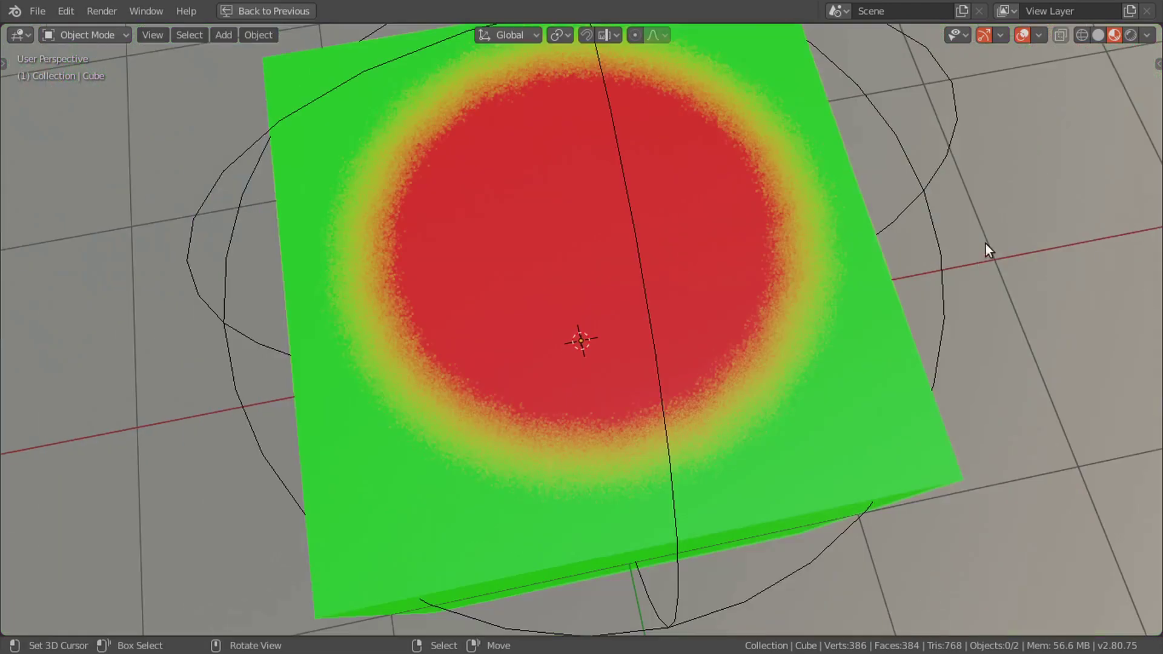
{"action": "middle_click_drag", "start_coordinate": [986, 248], "coordinate": [910, 229]}
{"action": "key", "text": "ctrl+space"}
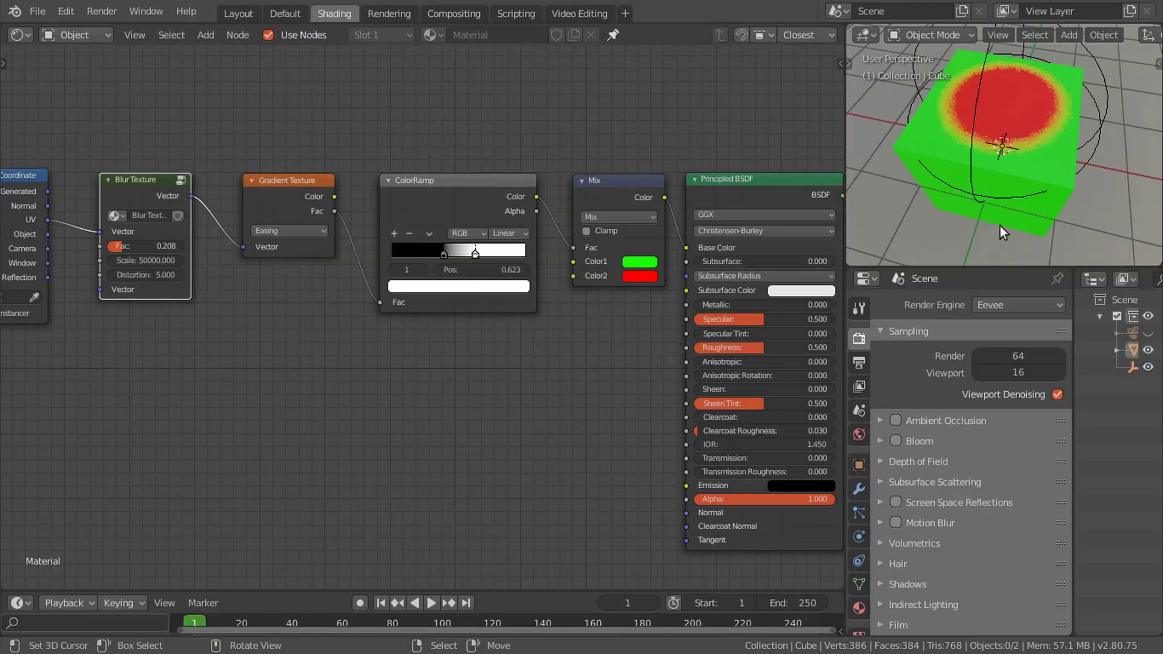
{"action": "middle_click_drag", "start_coordinate": [1000, 227], "coordinate": [1026, 205]}
{"action": "left_click", "coordinate": [1025, 206]}
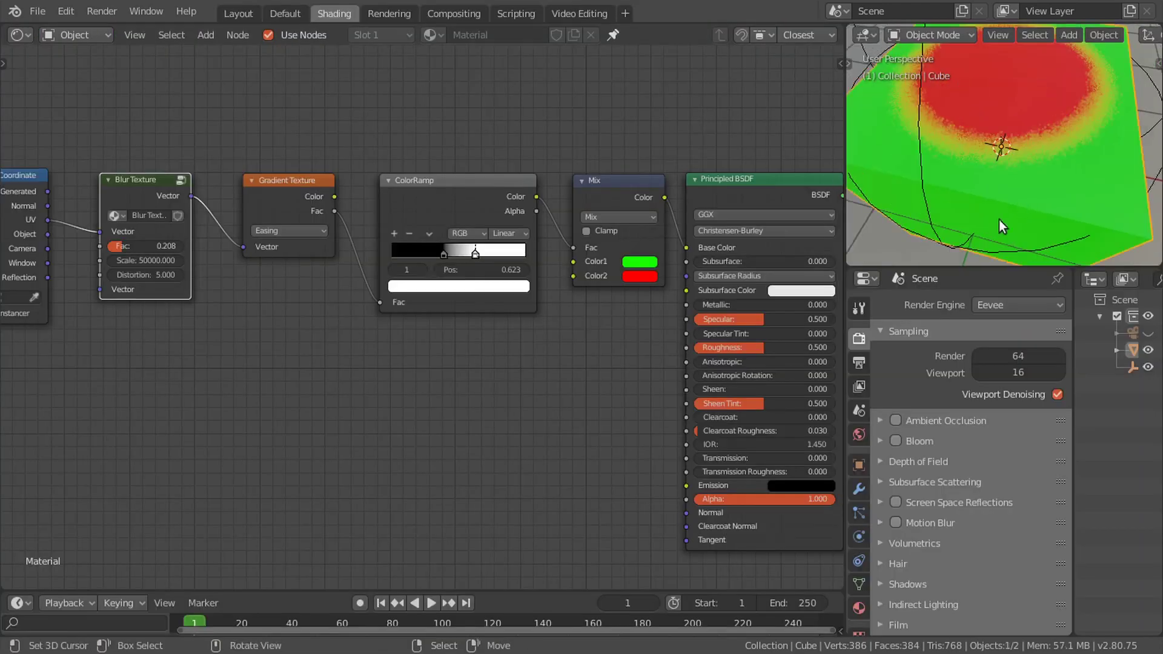
{"action": "left_click", "coordinate": [859, 488]}
{"action": "left_click", "coordinate": [924, 306]}
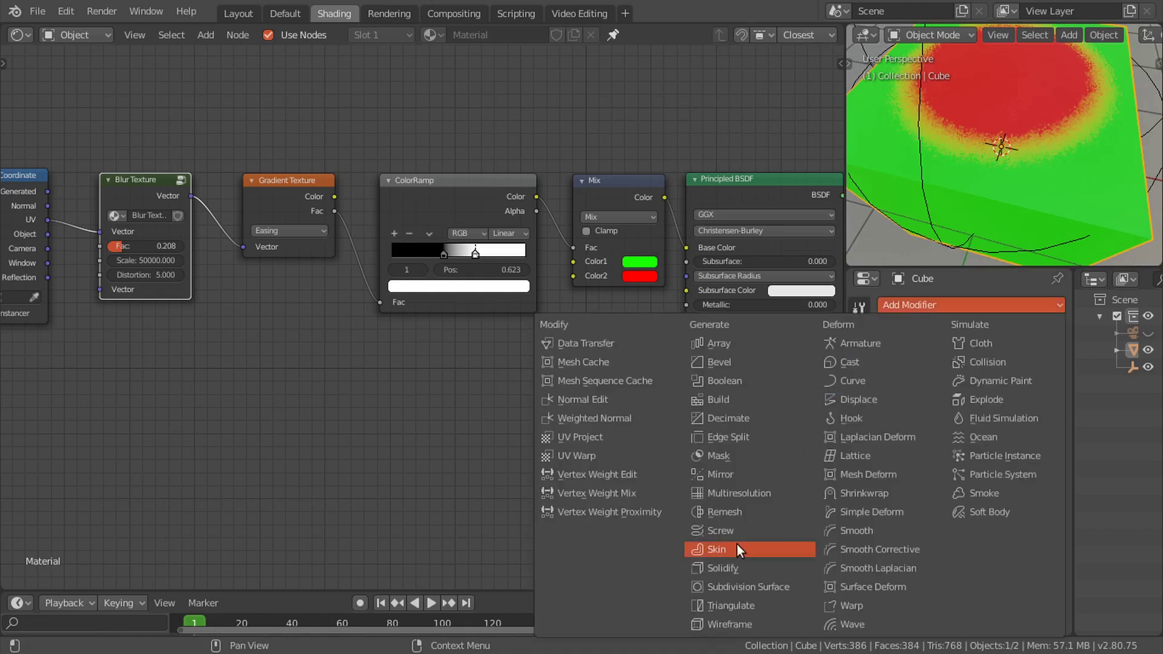
{"action": "left_click", "coordinate": [724, 586]}
{"action": "middle_click_drag", "start_coordinate": [1029, 254], "coordinate": [1058, 190]}
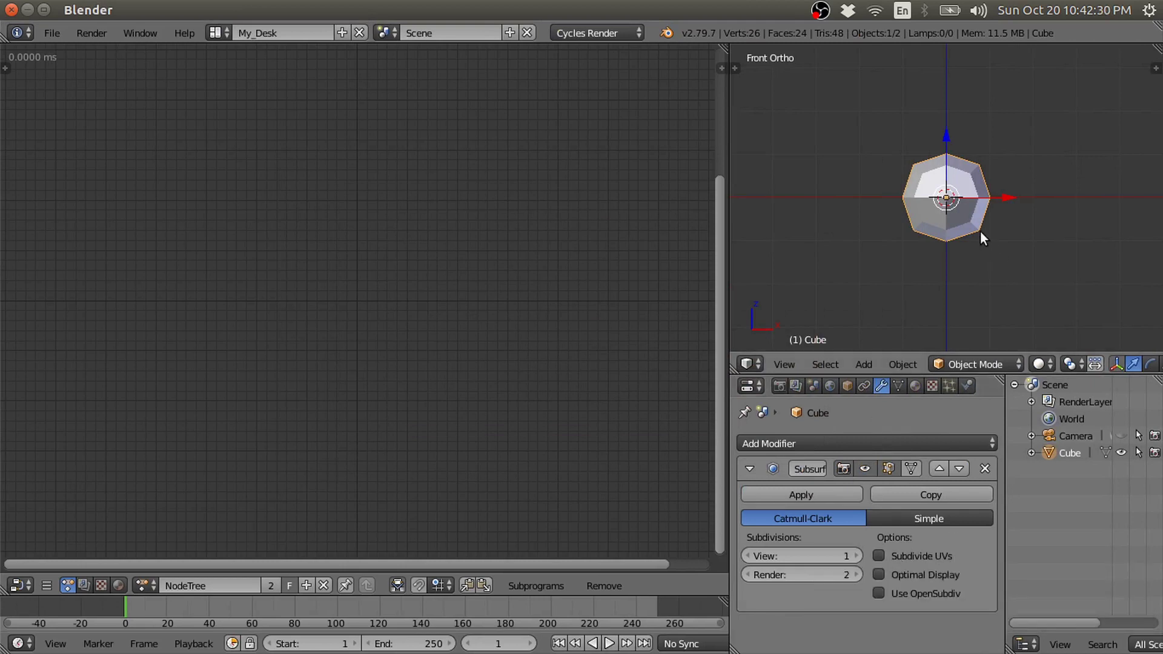
{"action": "scroll", "coordinate": [975, 233], "scroll_direction": "up", "scroll_amount": 4}
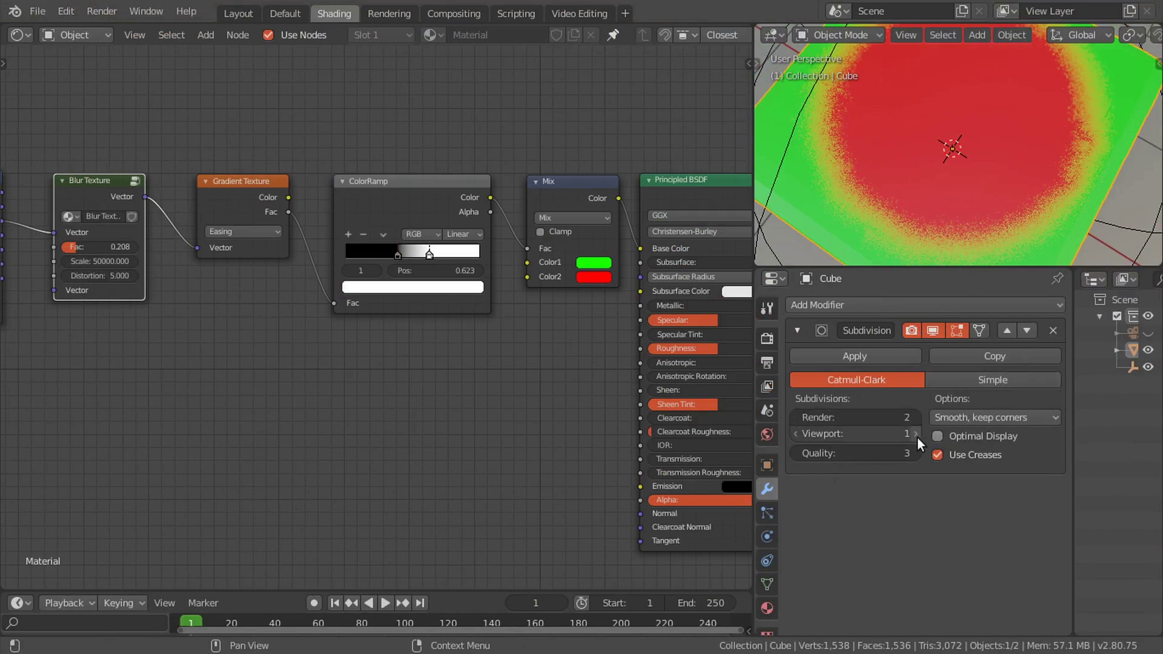
Step: Enter a new Blur Texture Fac value so the red patch fades smoothly without speckle
{"action": "scroll", "coordinate": [500, 342], "scroll_direction": "down", "scroll_amount": 1}
{"action": "middle_click_drag", "start_coordinate": [495, 343], "coordinate": [519, 332]}
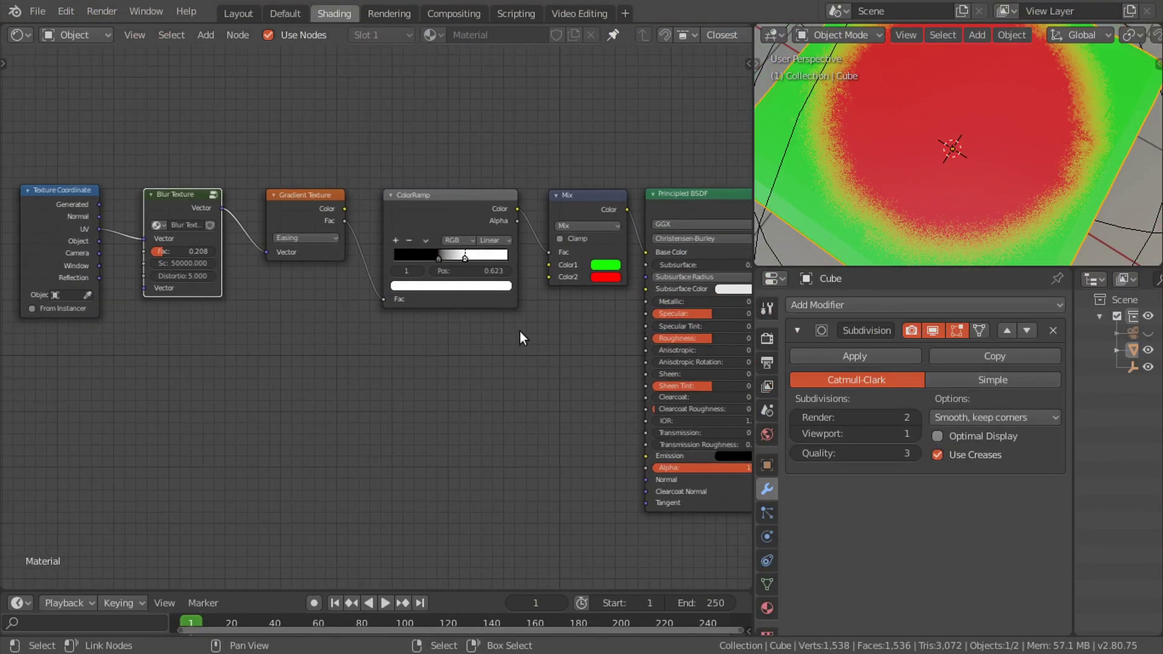
{"action": "scroll", "coordinate": [225, 187], "scroll_direction": "up", "scroll_amount": 2}
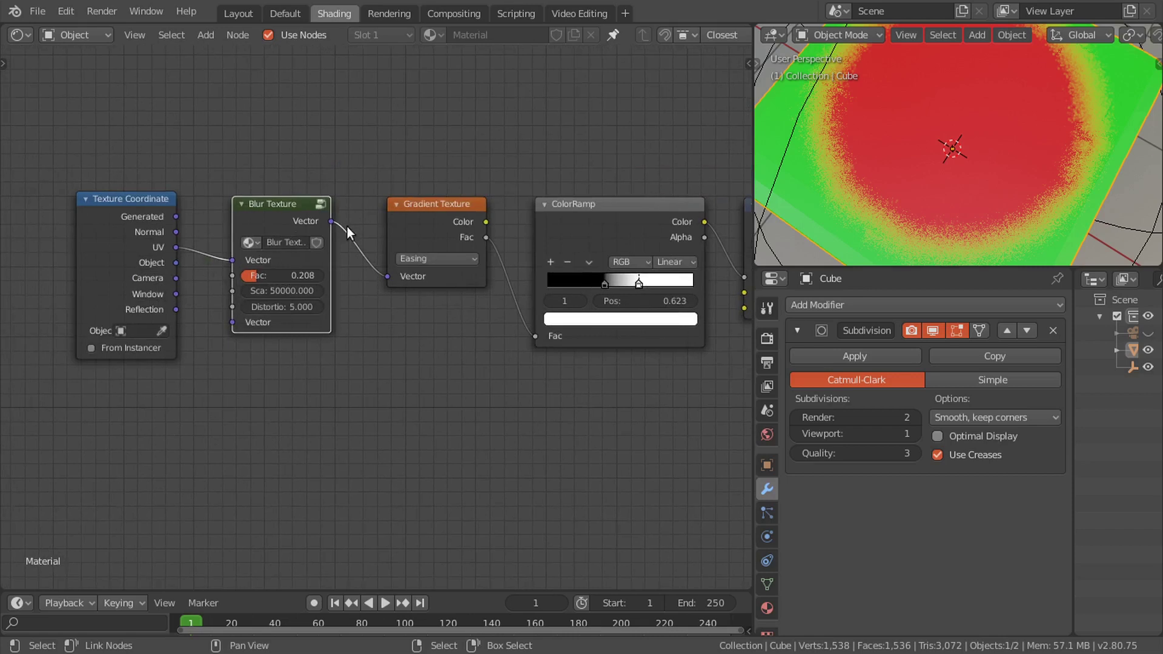
{"action": "scroll", "coordinate": [946, 192], "scroll_direction": "down", "scroll_amount": 2}
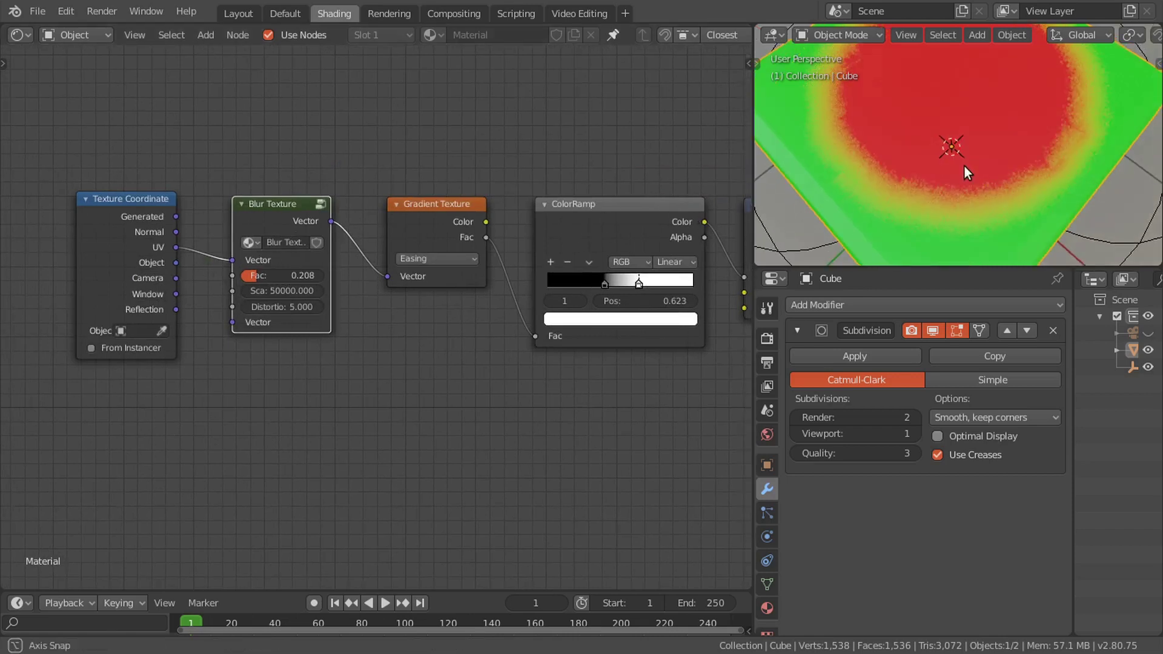
{"action": "scroll", "coordinate": [154, 242], "scroll_direction": "up", "scroll_amount": 1}
{"action": "left_click_drag", "start_coordinate": [111, 225], "coordinate": [237, 161]}
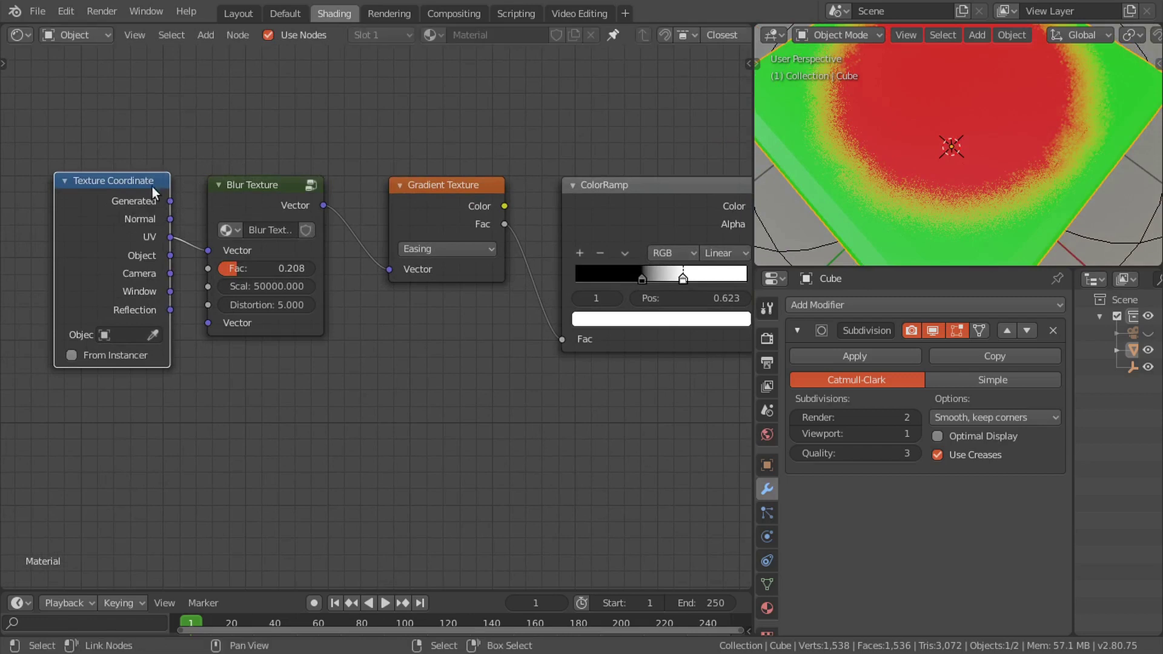
{"action": "left_click", "coordinate": [242, 268]}
{"action": "type", "text": "0.15"}
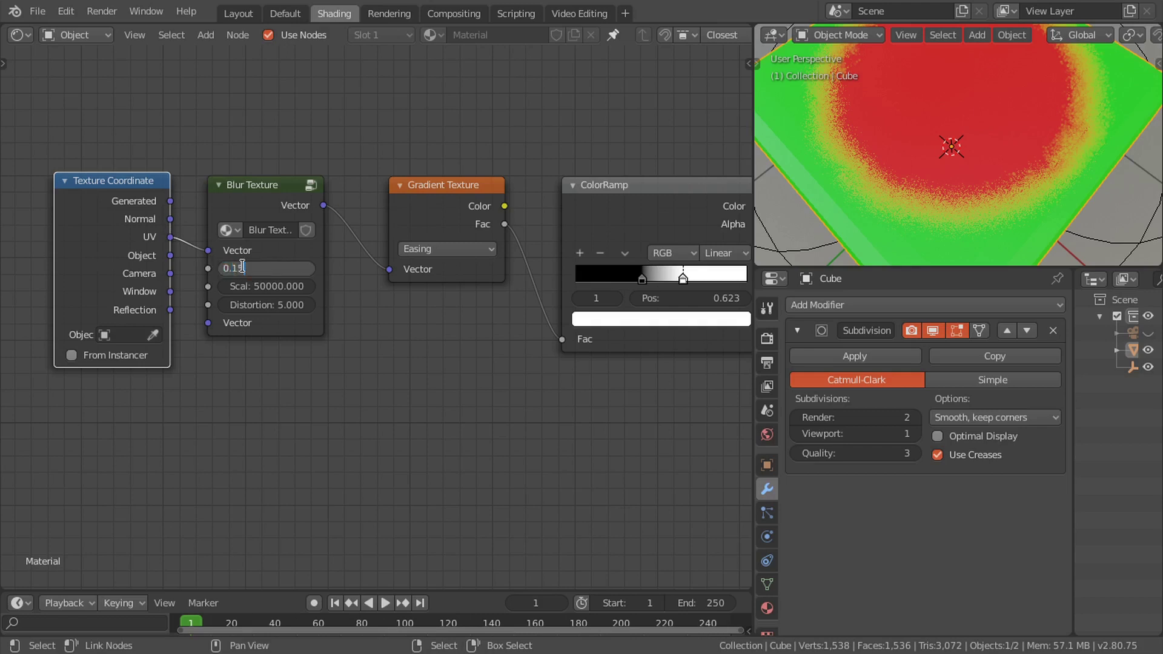
{"action": "key", "text": "Return"}
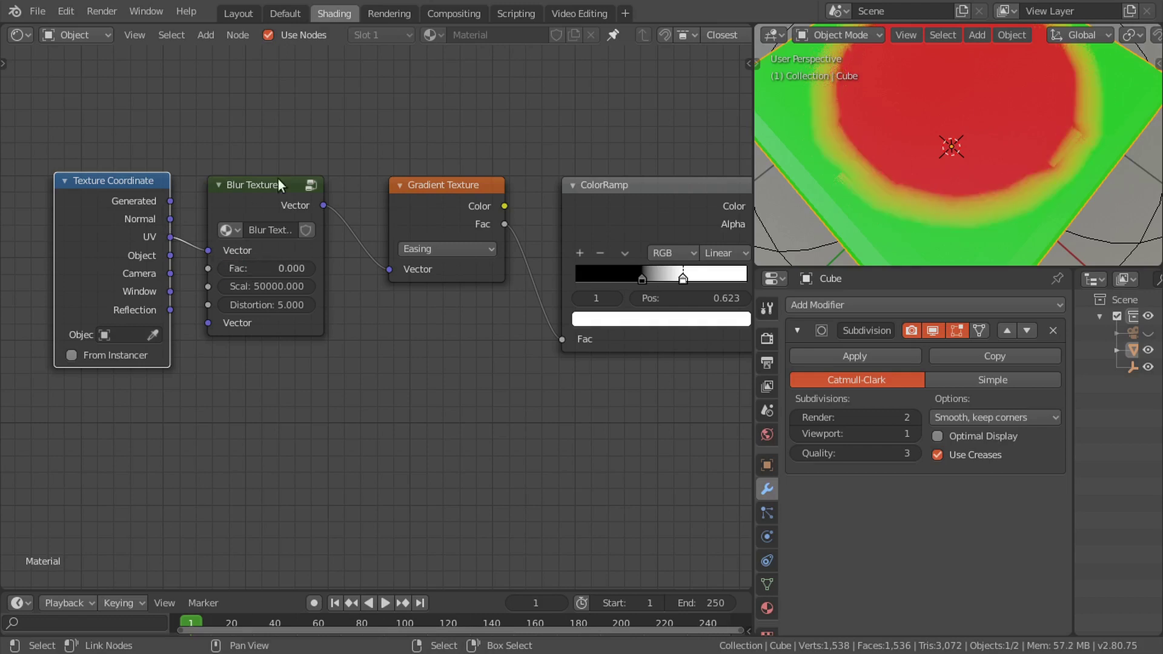
{"action": "key", "text": "ctrl+space"}
{"action": "scroll", "coordinate": [864, 259], "scroll_direction": "down", "scroll_amount": 5}
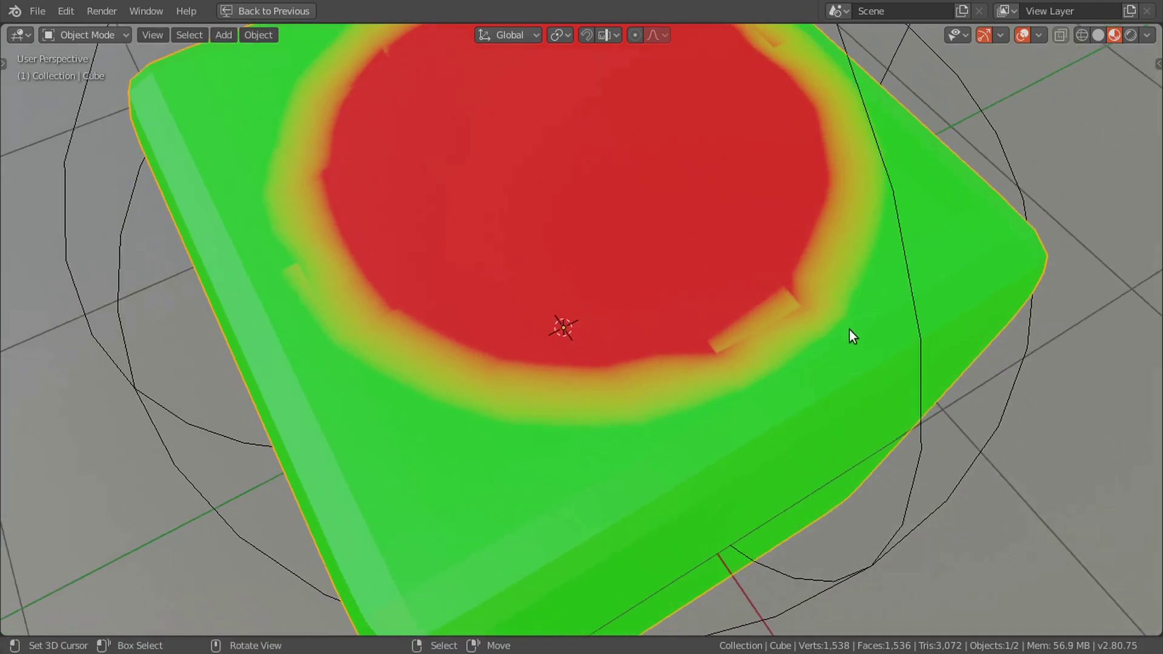
Step: Subdivide the cube's mesh once more in Edit Mode and return to Object Mode
{"action": "key", "text": "Tab"}
{"action": "key", "text": "w"}
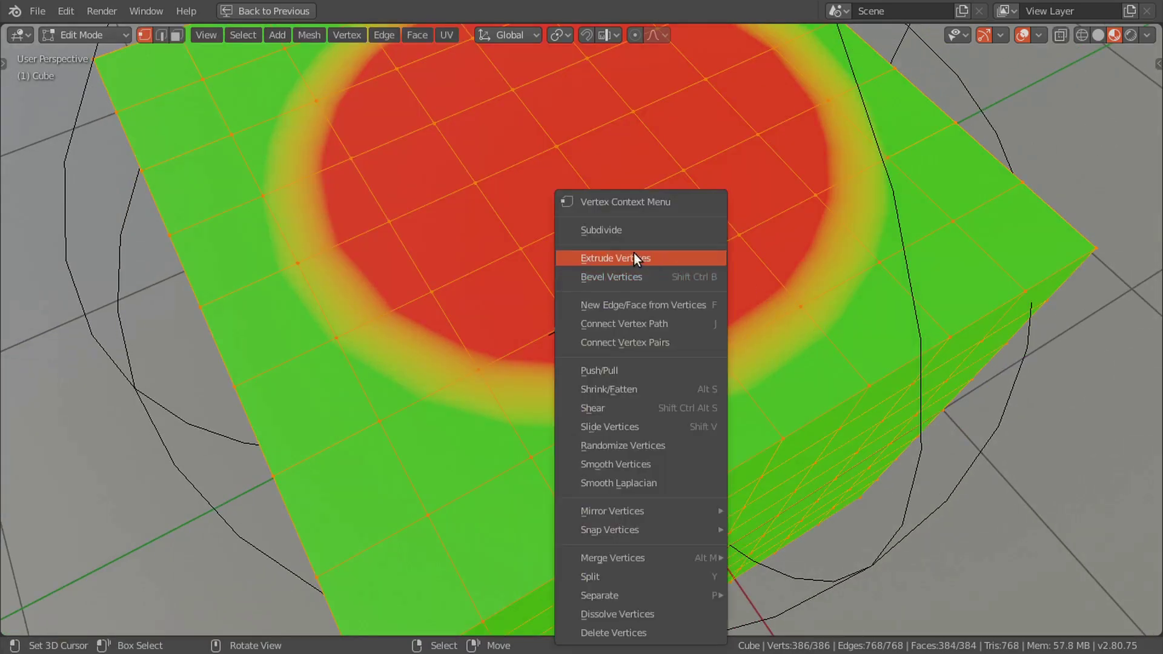
{"action": "left_click", "coordinate": [607, 234]}
{"action": "key", "text": "Tab"}
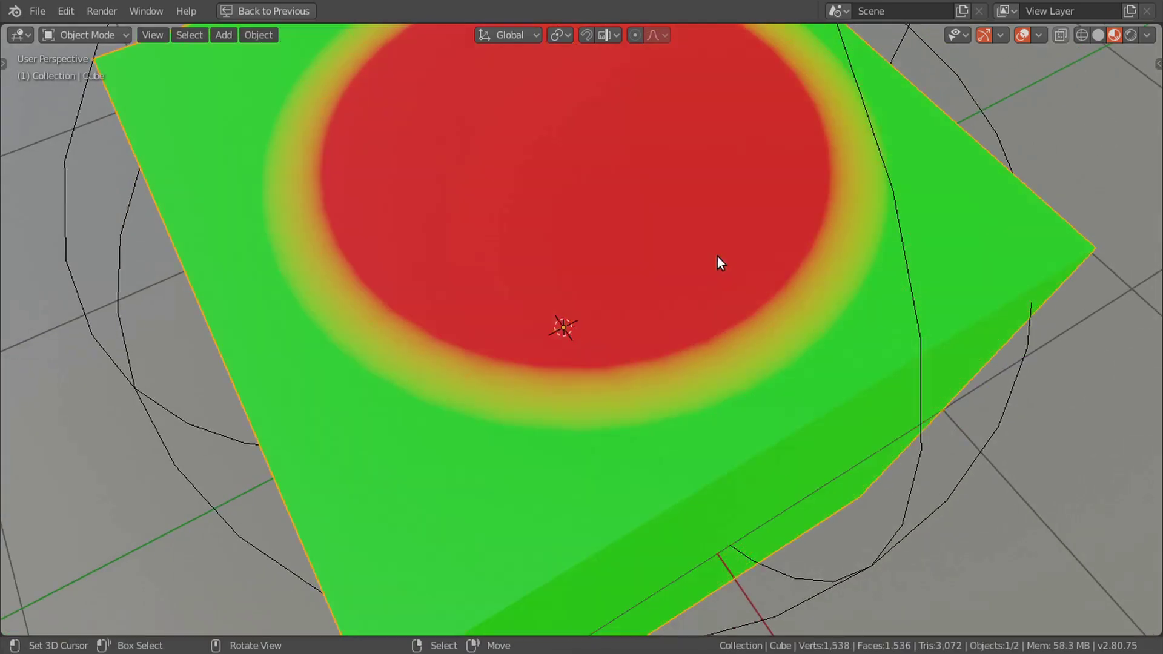
Step: Move the Empty to the cube's upper corner so the red spot wraps over it
{"action": "scroll", "coordinate": [788, 275], "scroll_direction": "down", "scroll_amount": 4}
{"action": "middle_click_drag", "start_coordinate": [747, 259], "coordinate": [775, 346]}
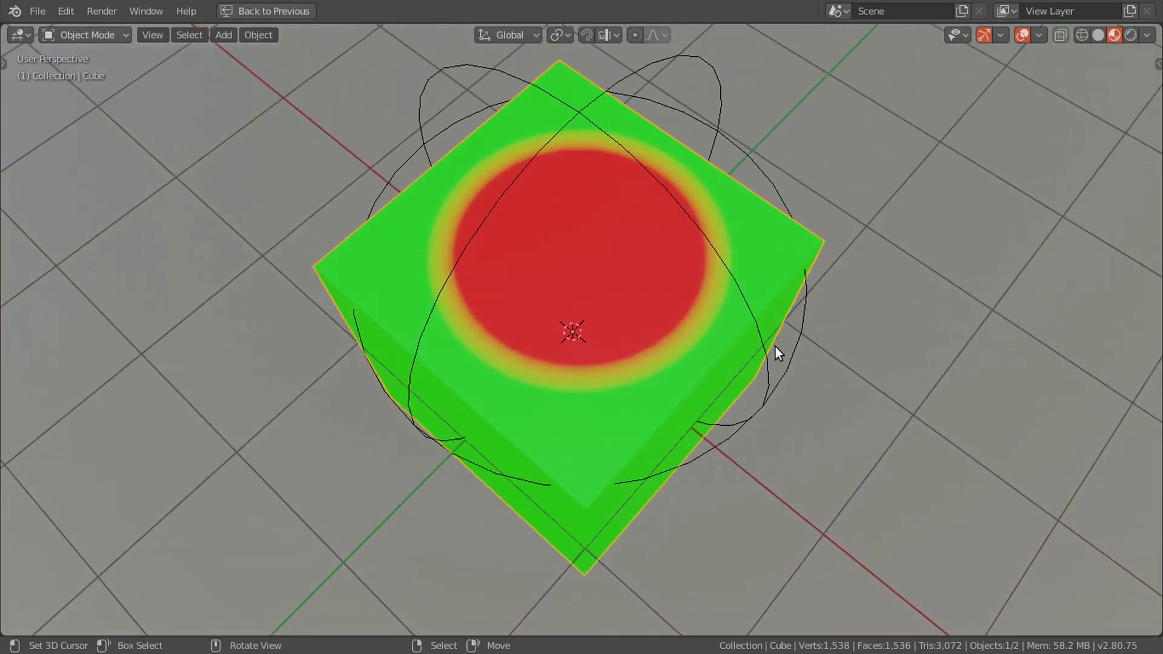
{"action": "left_click", "coordinate": [774, 383]}
{"action": "key", "text": "g"}
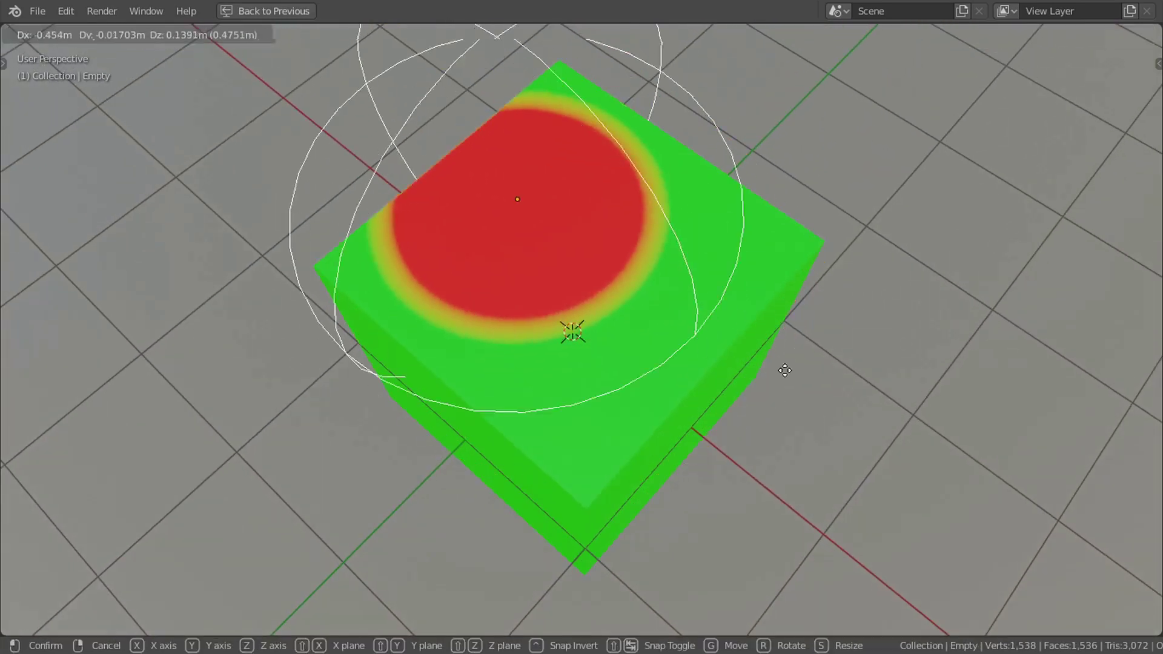
{"action": "left_click", "coordinate": [864, 356]}
{"action": "middle_click_drag", "start_coordinate": [864, 355], "coordinate": [894, 373]}
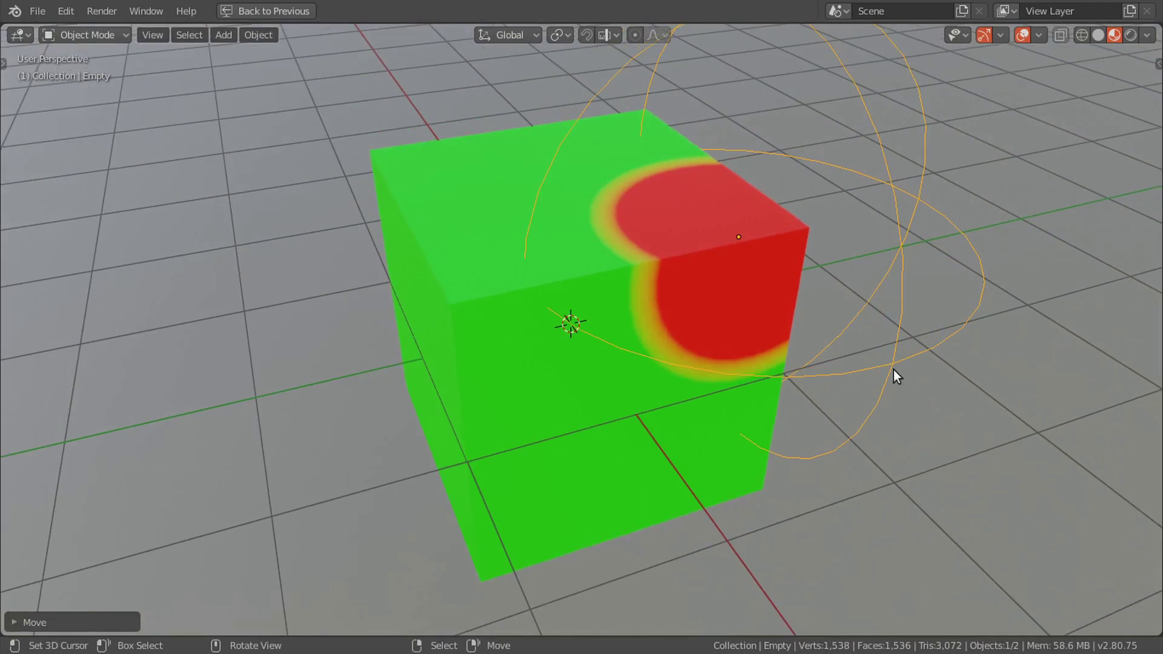
{"action": "key", "text": "ctrl+alt+space"}
Step: Delete the Empty and add a Bezier circle to the scene
{"action": "left_click", "coordinate": [253, 14]}
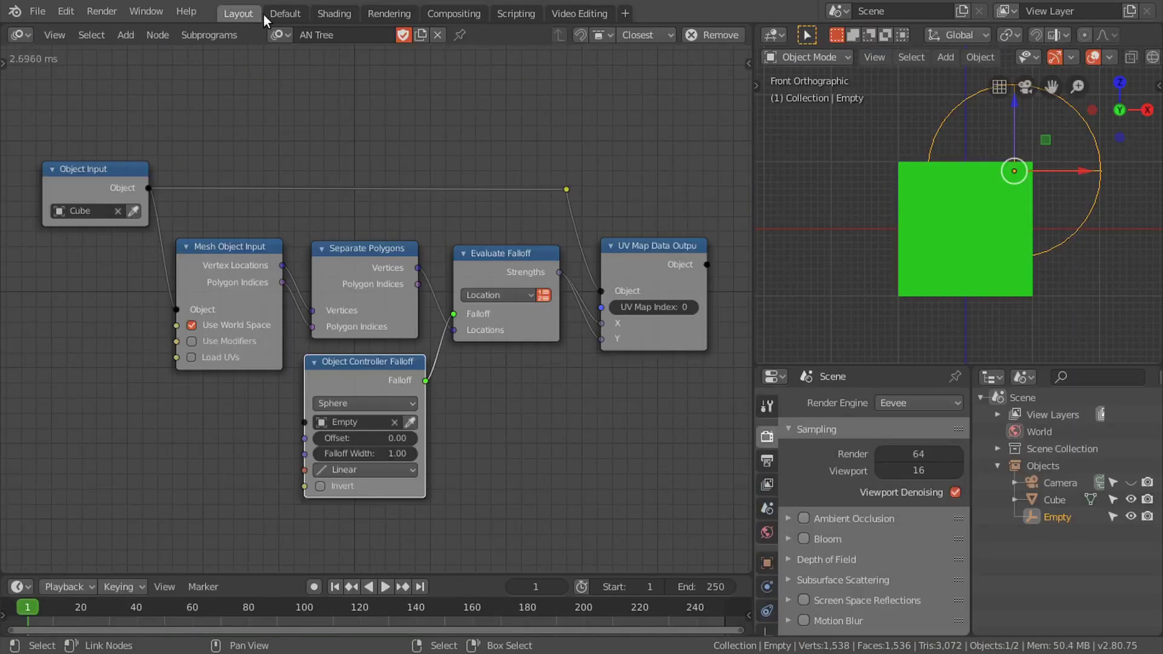
{"action": "mouse_move", "coordinate": [1067, 225]}
{"action": "middle_mouse_down"}
{"action": "mouse_move", "coordinate": [955, 242]}
{"action": "mouse_move", "coordinate": [1065, 231]}
{"action": "middle_mouse_up"}
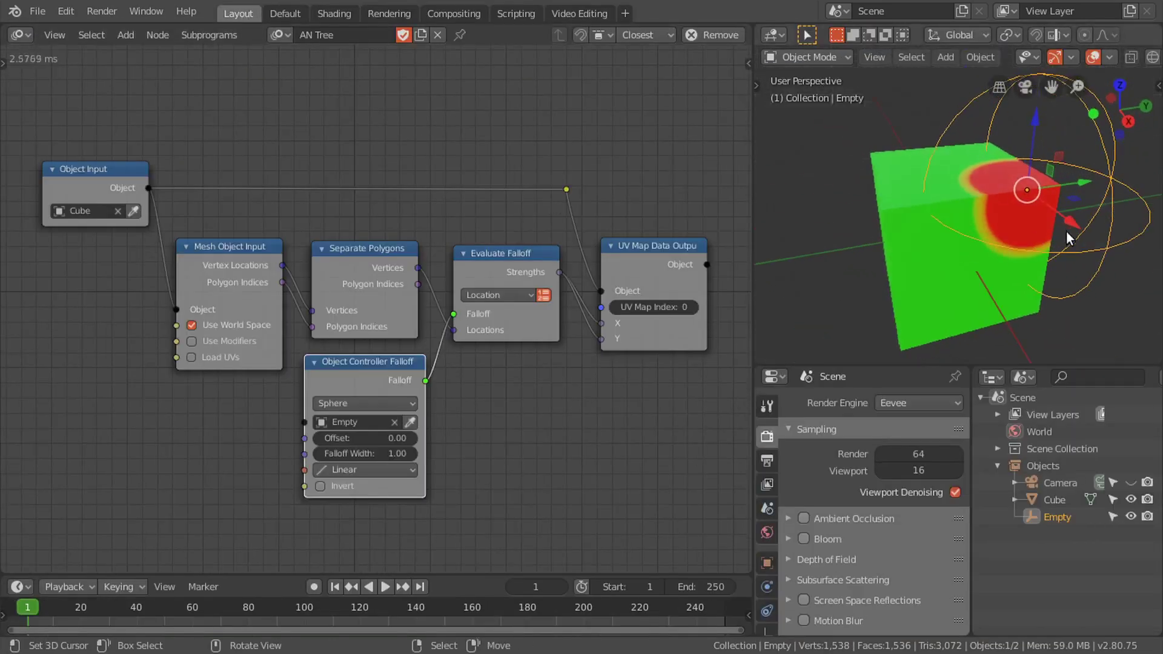
{"action": "key", "text": "x"}
{"action": "left_click", "coordinate": [1077, 252]}
{"action": "key", "text": "shift+a"}
{"action": "mouse_move", "coordinate": [997, 223]}
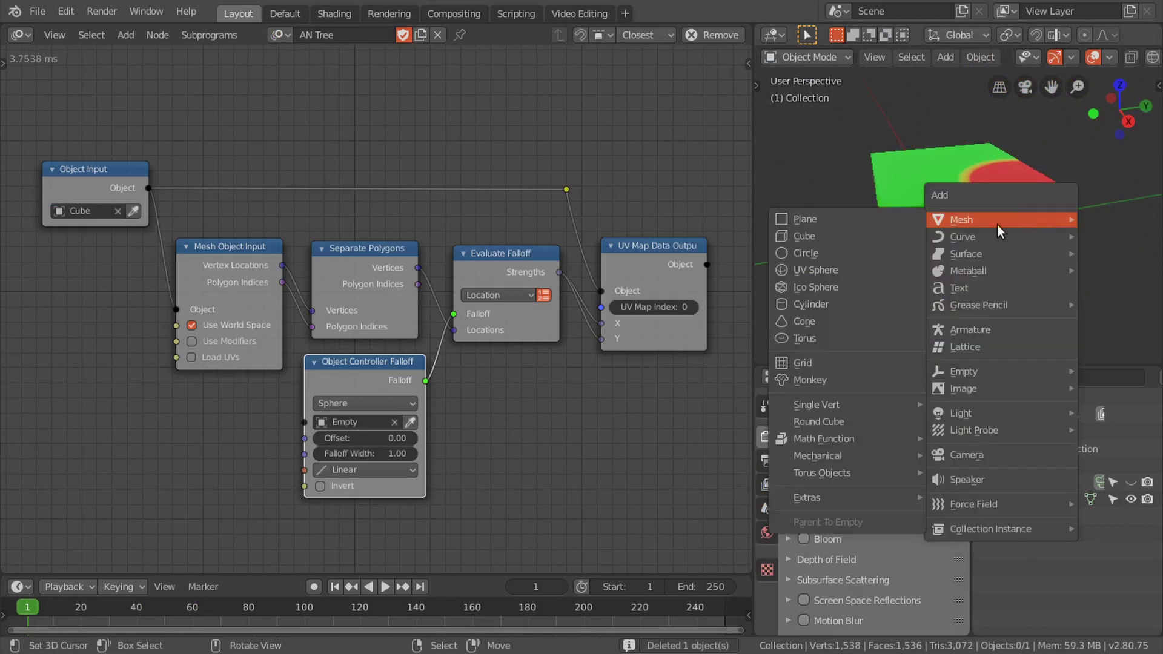
{"action": "mouse_move", "coordinate": [967, 236]}
{"action": "left_click", "coordinate": [852, 261]}
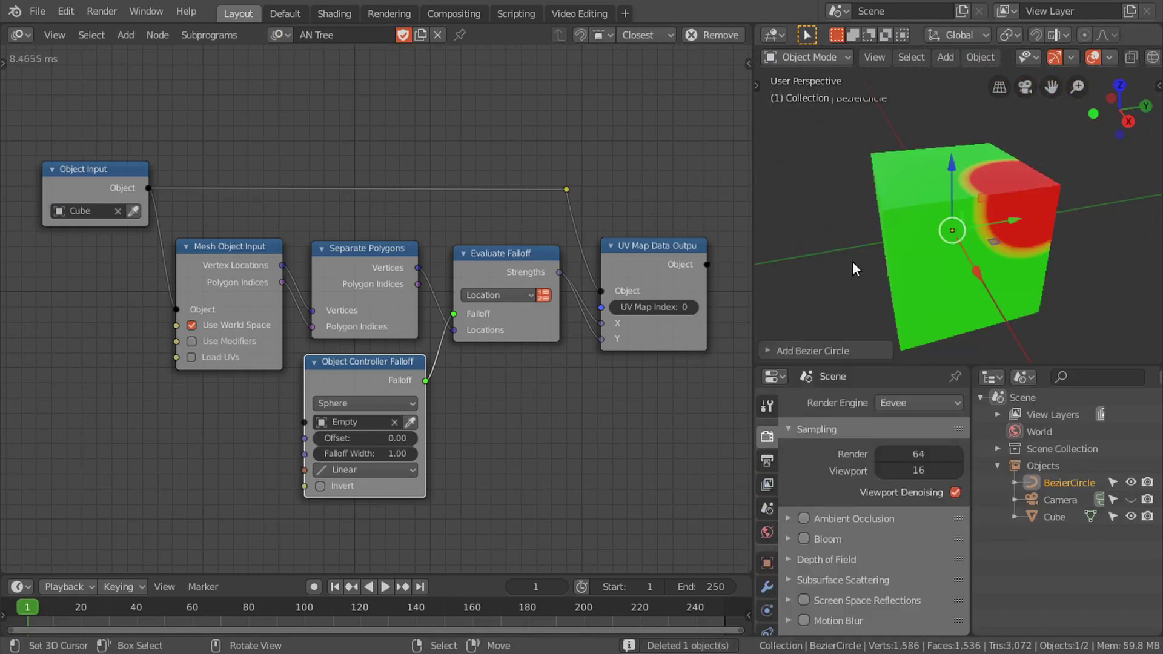
Step: Replace Object Controller Falloff with a BezierCircle Spline Falloff feeding Evaluate Falloff
{"action": "left_click", "coordinate": [394, 373]}
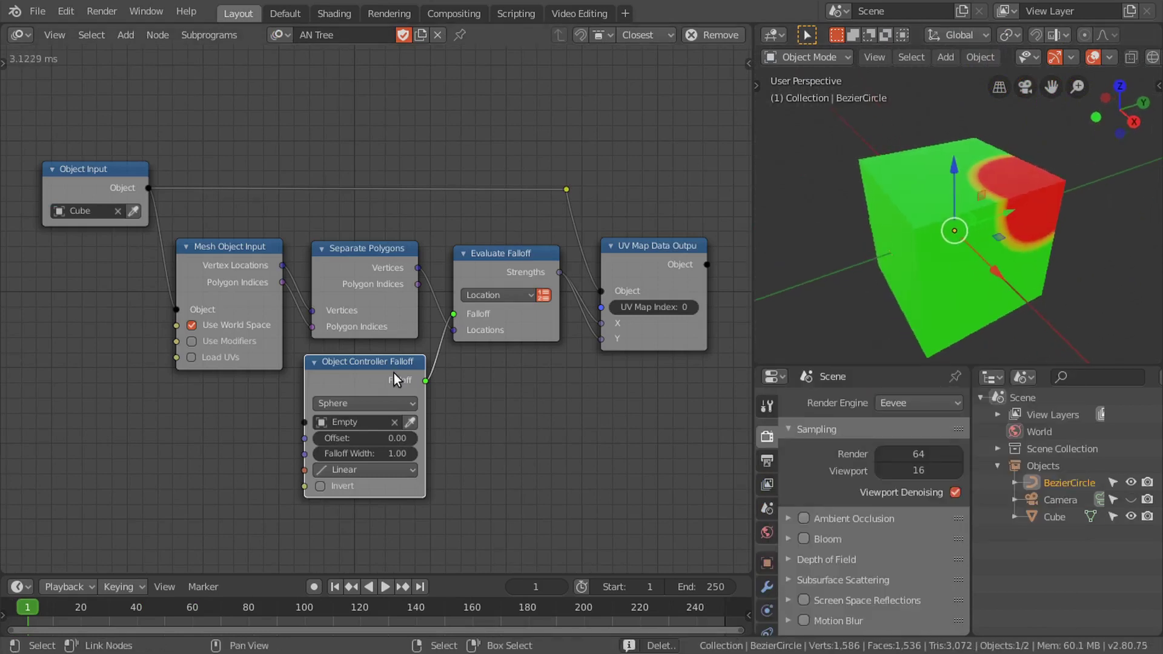
{"action": "key", "text": "x"}
{"action": "key", "text": "shift+a"}
{"action": "mouse_move", "coordinate": [301, 430]}
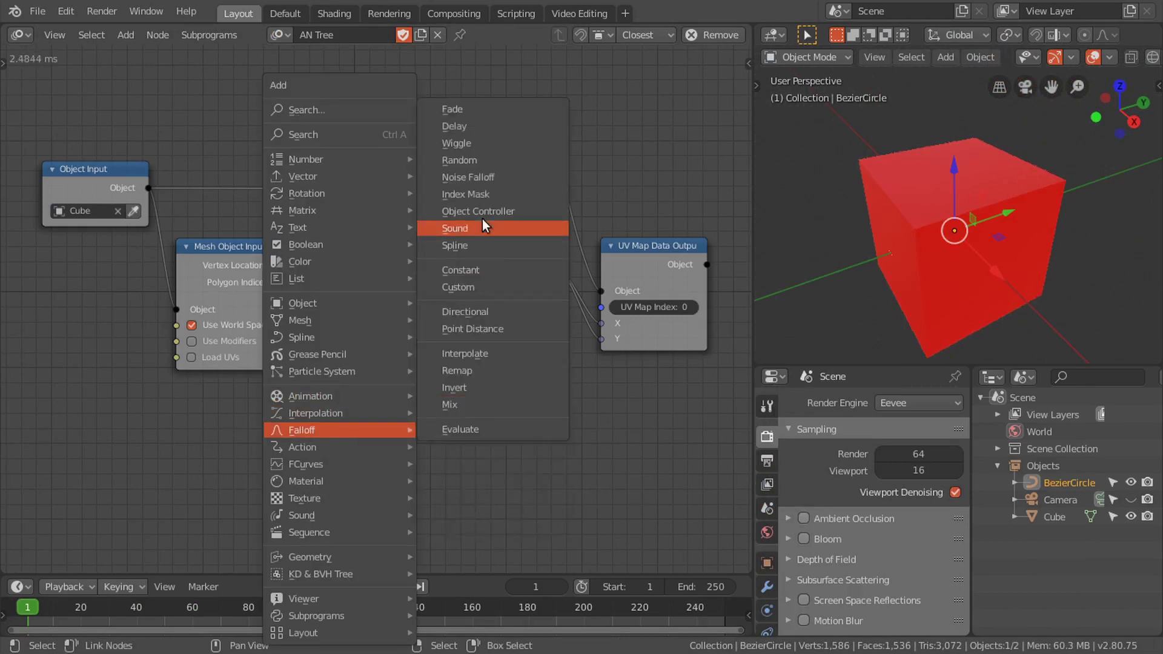
{"action": "left_click", "coordinate": [469, 238]}
{"action": "left_click", "coordinate": [399, 413]}
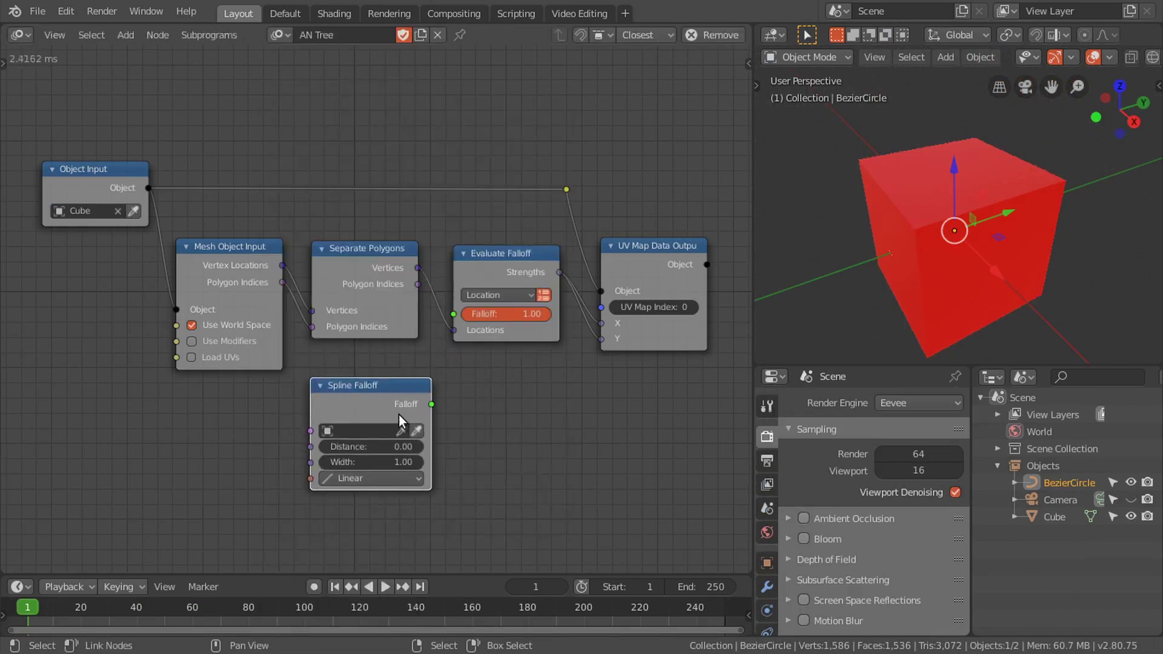
{"action": "left_click", "coordinate": [416, 430]}
{"action": "left_click_drag", "start_coordinate": [431, 404], "coordinate": [442, 325]}
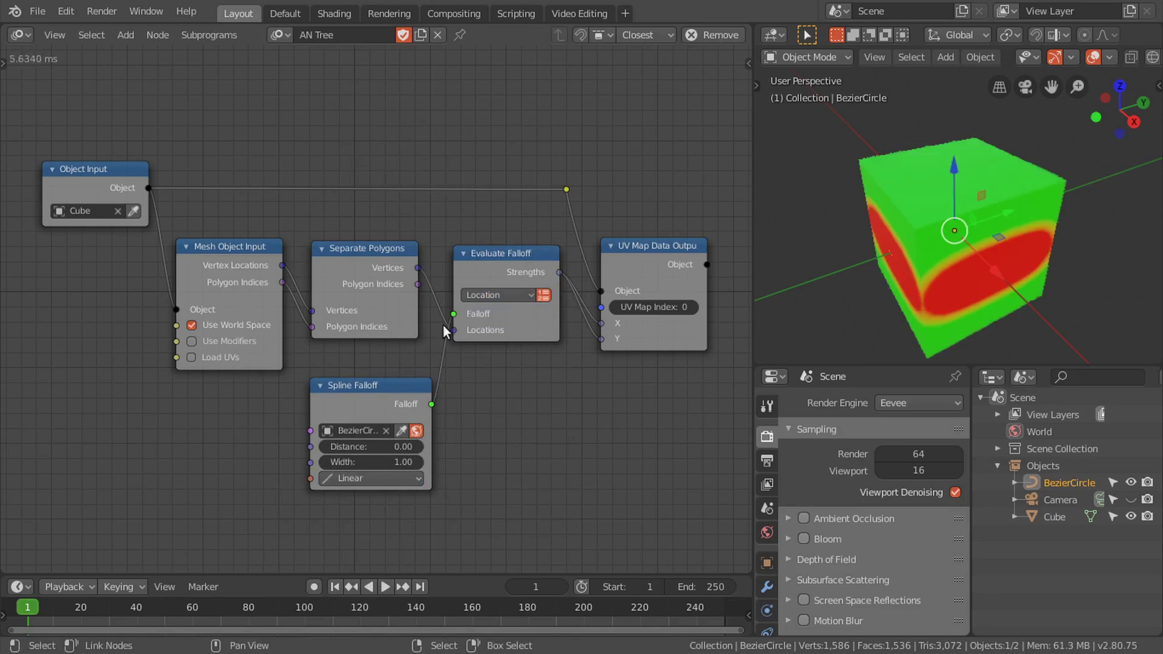
Step: Set the Spline Falloff's resolution to 20 in the node settings
{"action": "key", "text": "n"}
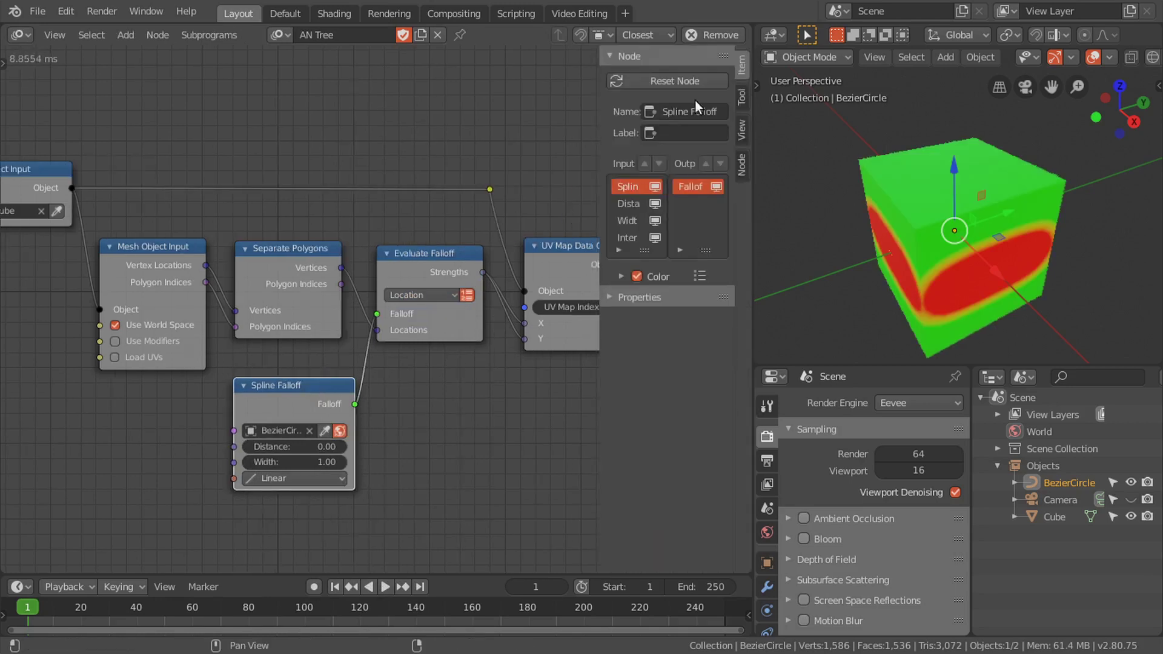
{"action": "left_click", "coordinate": [739, 161]}
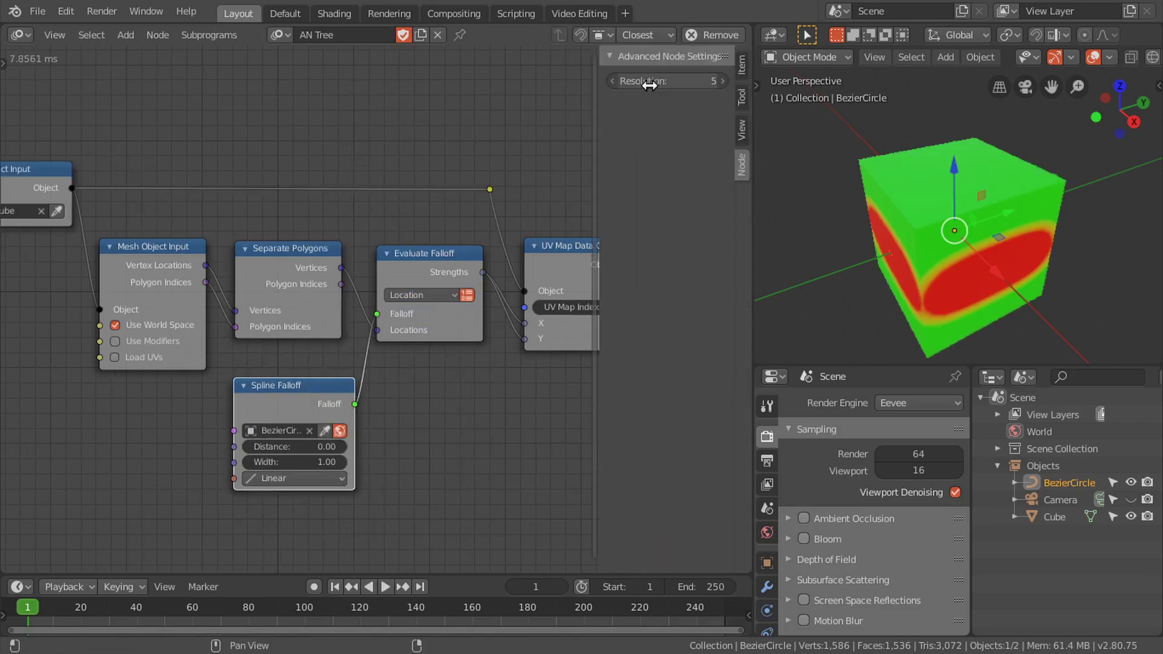
{"action": "left_click", "coordinate": [648, 84]}
{"action": "type", "text": "20"}
{"action": "key", "text": "Return"}
{"action": "key", "text": "n"}
Step: Enlarge the Bezier circle and move it across the cube
{"action": "key", "text": "ctrl+space"}
{"action": "middle_click_drag", "start_coordinate": [854, 261], "coordinate": [746, 393]}
{"action": "key", "text": "s"}
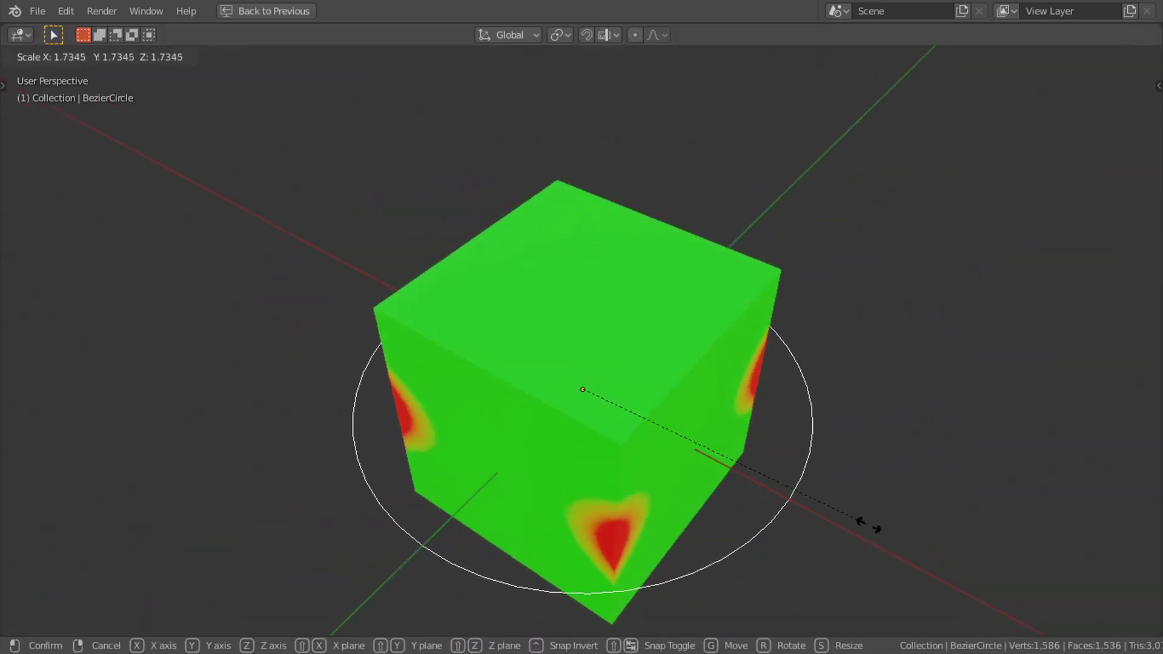
{"action": "left_click", "coordinate": [874, 529]}
{"action": "key", "text": "g"}
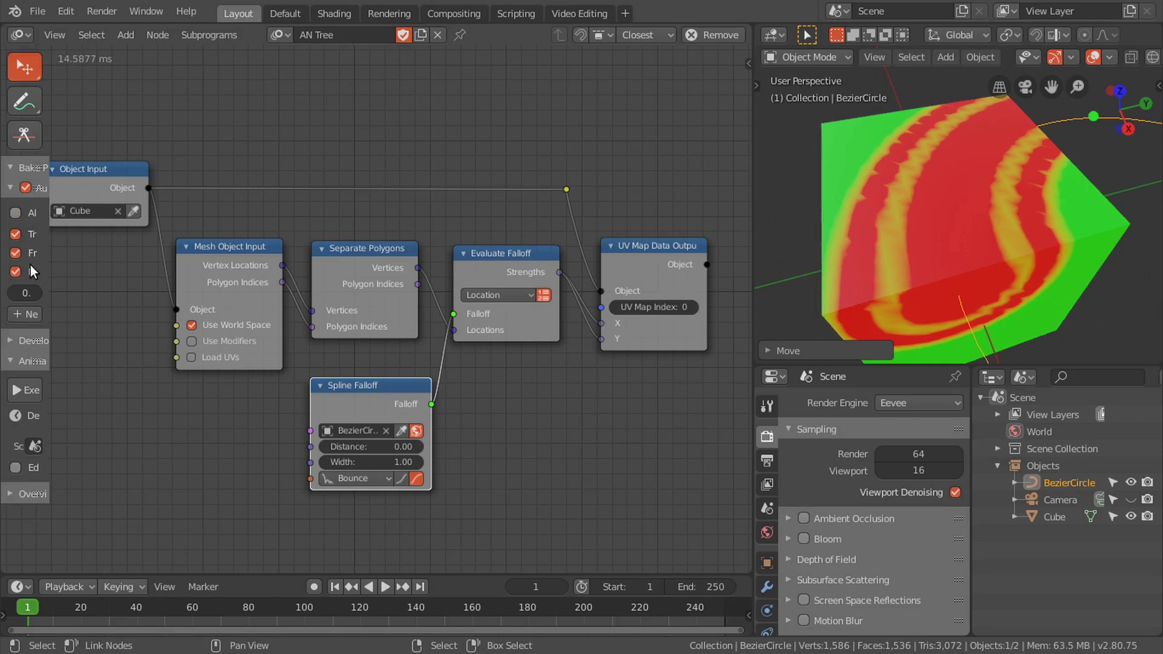
{"action": "key", "text": "t"}
{"action": "key", "text": "ctrl+space"}
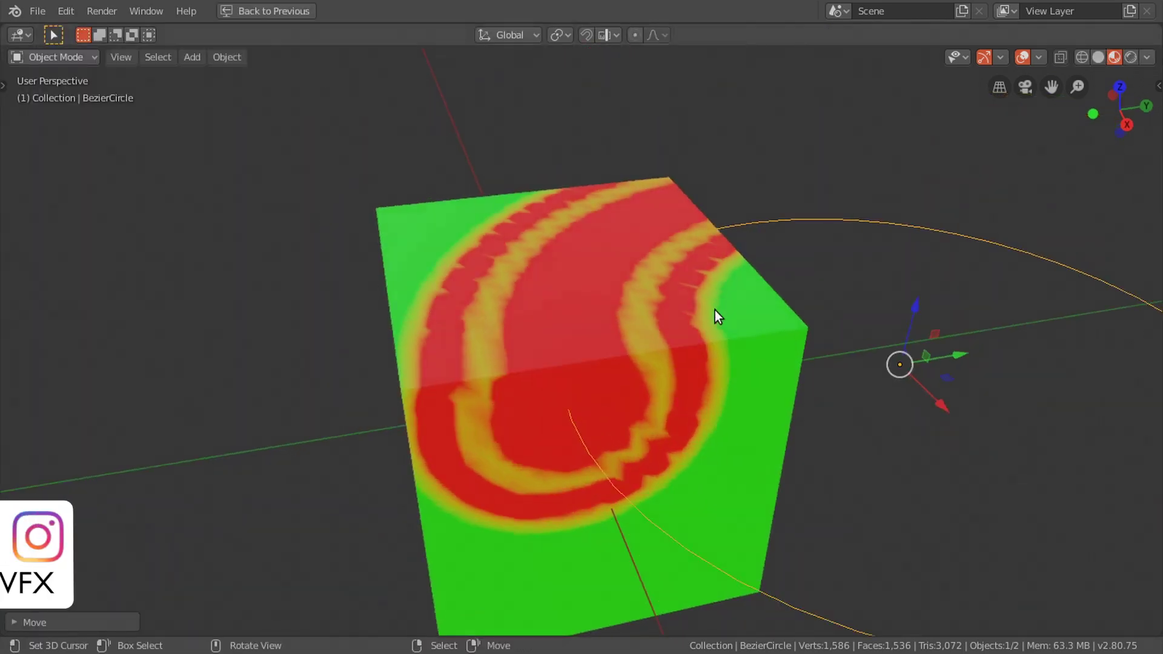
Step: Subdivide the cube mesh twice in Edit Mode, then play the animation to check the smoother bands
{"action": "left_click", "coordinate": [720, 316]}
{"action": "key", "text": "Tab"}
{"action": "right_click", "coordinate": [563, 254]}
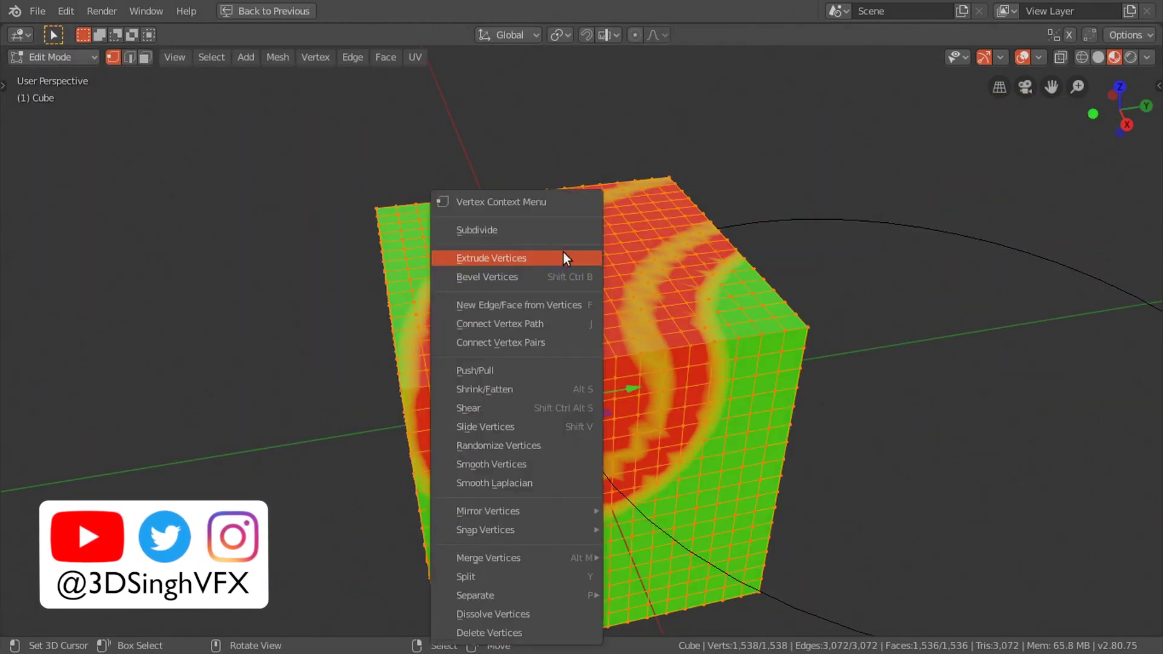
{"action": "left_click", "coordinate": [502, 232]}
{"action": "right_click", "coordinate": [507, 233]}
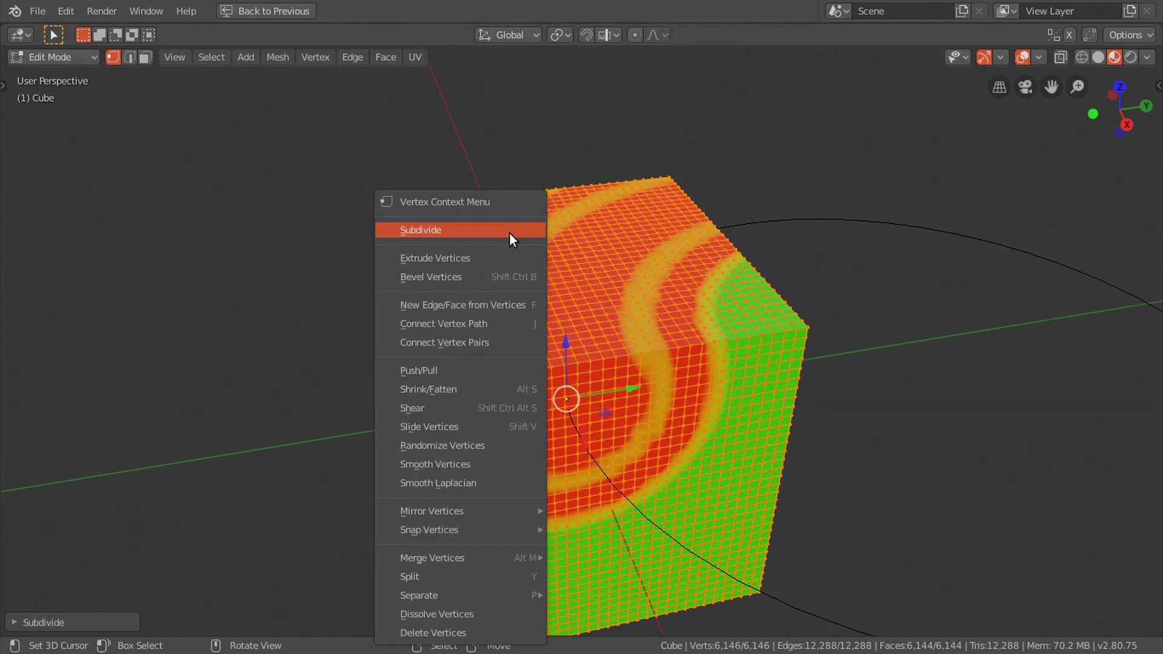
{"action": "left_click", "coordinate": [510, 233]}
{"action": "key", "text": "Tab"}
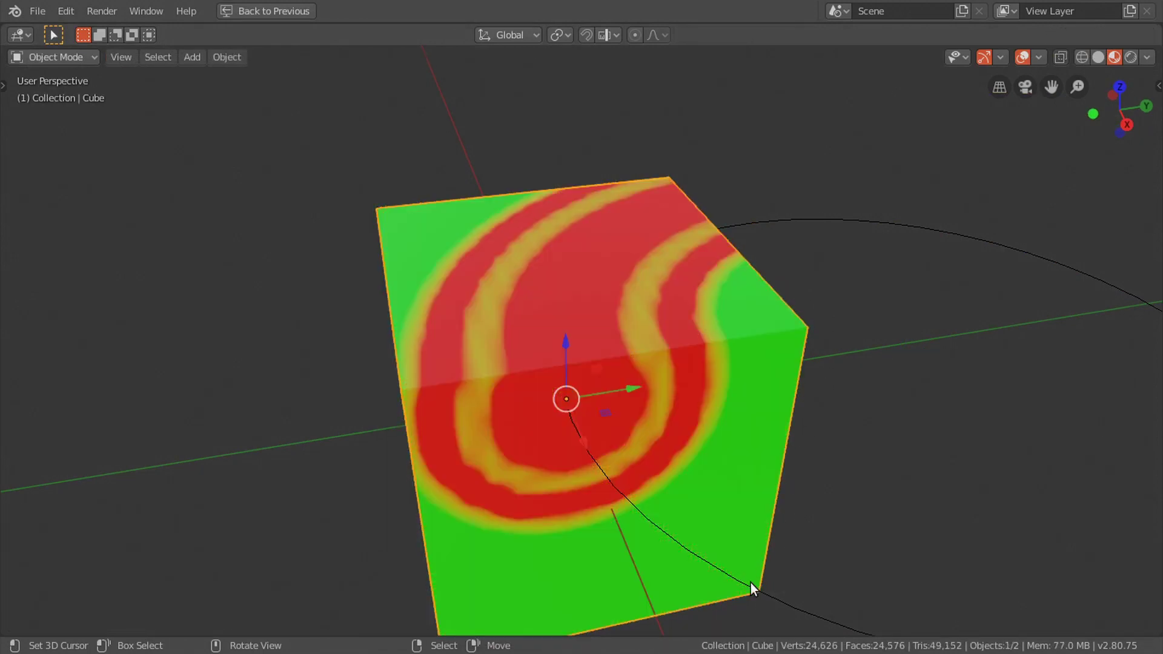
{"action": "key", "text": "space"}
{"action": "mouse_move", "coordinate": [750, 583]}
{"action": "middle_mouse_down"}
{"action": "mouse_move", "coordinate": [677, 514]}
{"action": "mouse_move", "coordinate": [709, 504]}
{"action": "mouse_move", "coordinate": [808, 545]}
{"action": "middle_mouse_up"}
Step: Frame the node chain from Object Input to UV Map Data Output, moving Spline Falloff outside
{"action": "key", "text": "ctrl+space"}
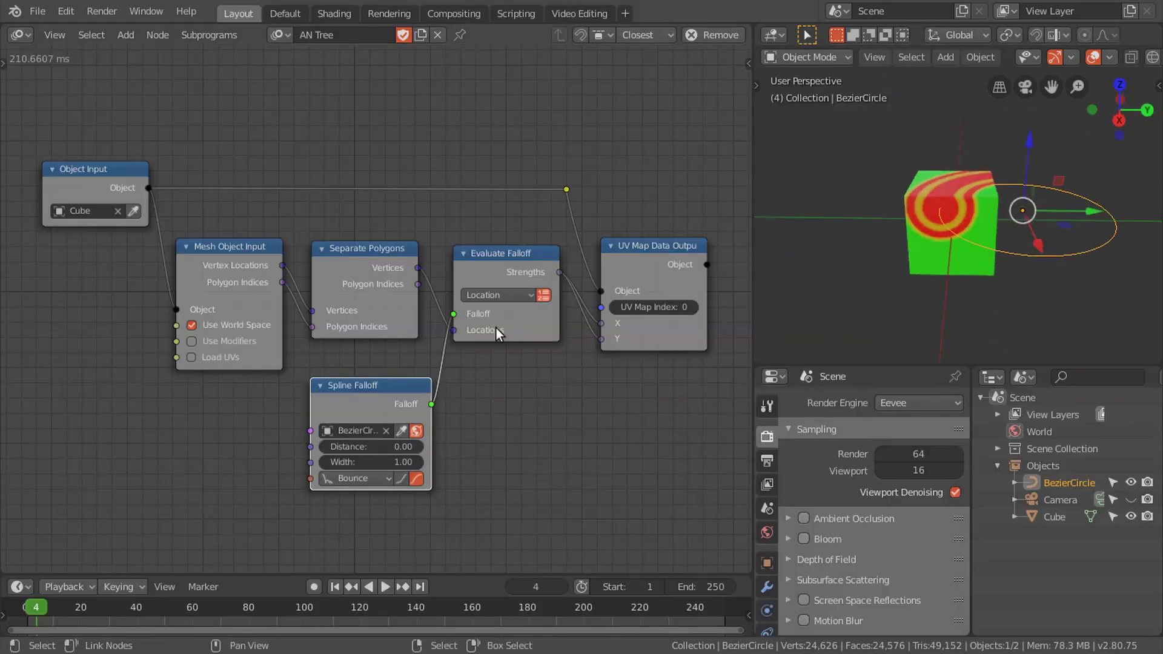
{"action": "left_click_drag", "start_coordinate": [57, 84], "coordinate": [699, 284]}
{"action": "key", "text": "ctrl+j"}
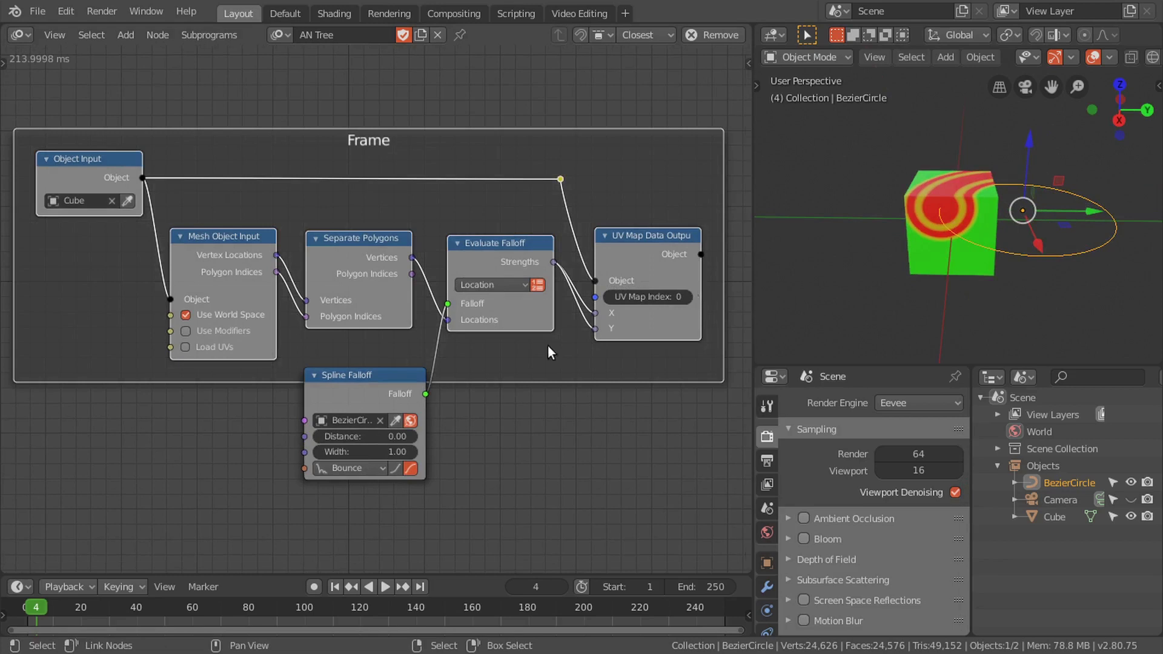
{"action": "left_click_drag", "start_coordinate": [405, 377], "coordinate": [405, 416]}
{"action": "middle_click_drag", "start_coordinate": [450, 417], "coordinate": [464, 413]}
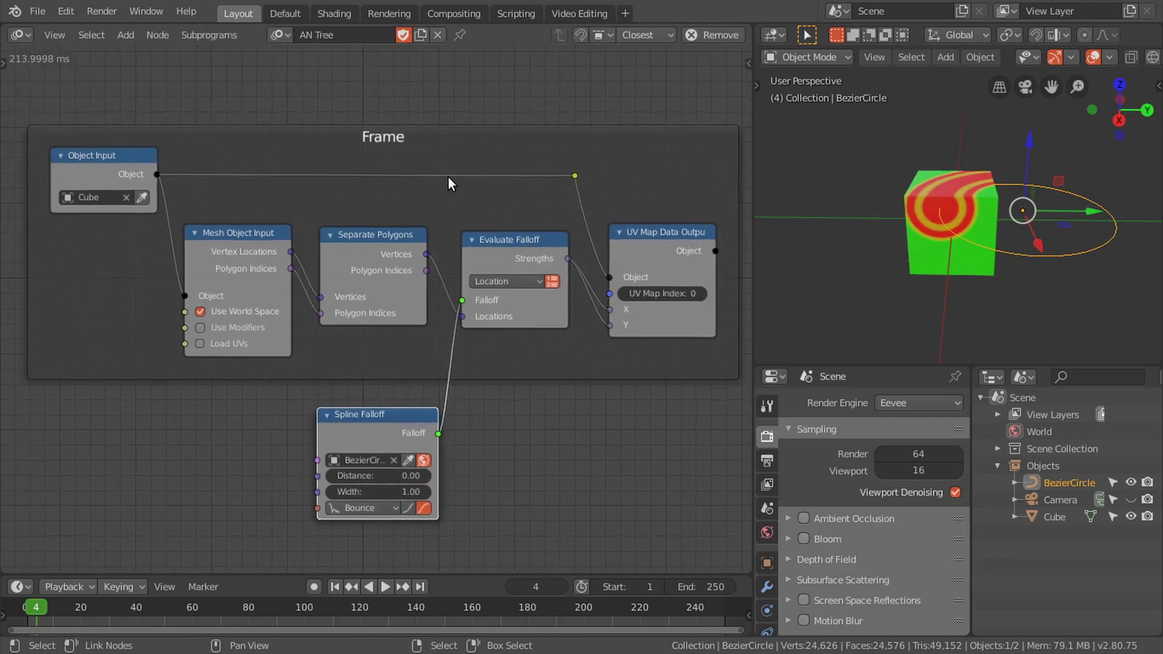
{"action": "left_click", "coordinate": [660, 235]}
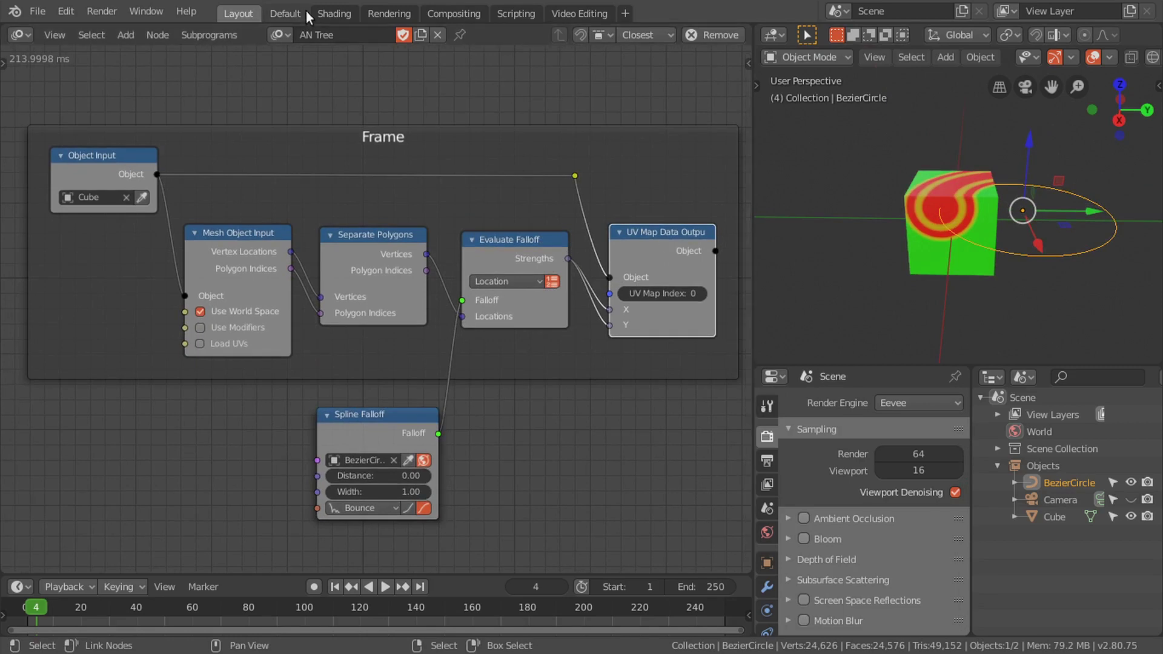
Step: Show the Shading workspace with the Mix, Principled BSDF and Material Output nodes in view
{"action": "left_click", "coordinate": [334, 14]}
{"action": "scroll", "coordinate": [426, 185], "scroll_direction": "down", "scroll_amount": 1}
{"action": "middle_click_drag", "start_coordinate": [548, 200], "coordinate": [413, 209]}
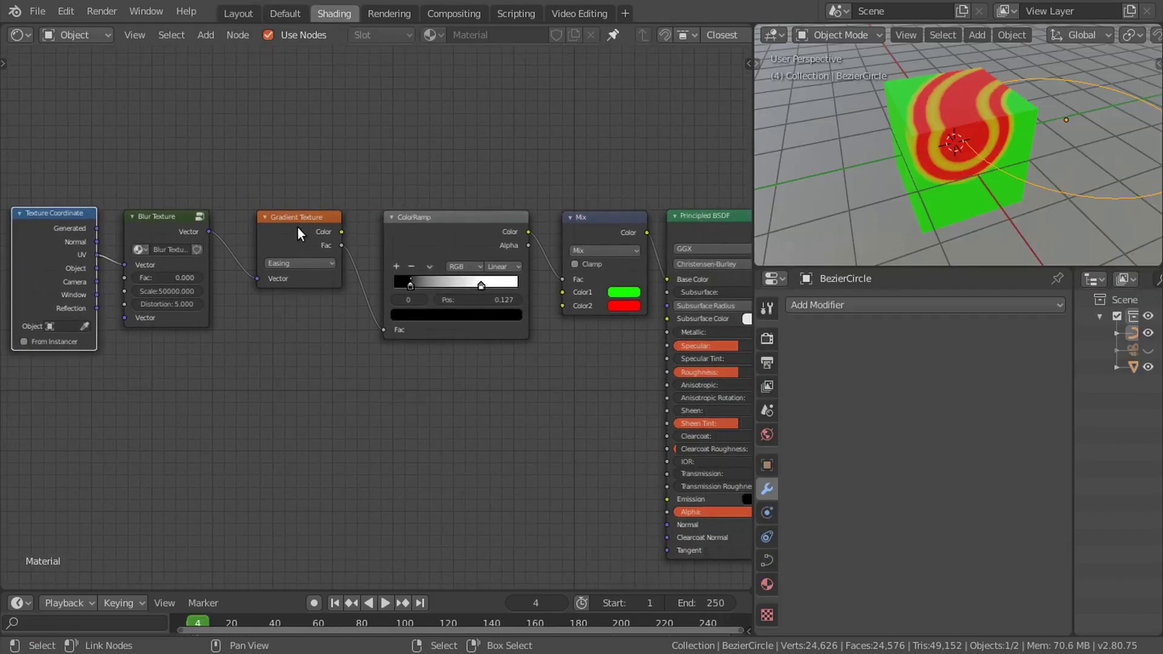
{"action": "scroll", "coordinate": [347, 250], "scroll_direction": "down", "scroll_amount": 1}
{"action": "scroll", "coordinate": [546, 212], "scroll_direction": "down", "scroll_amount": 1}
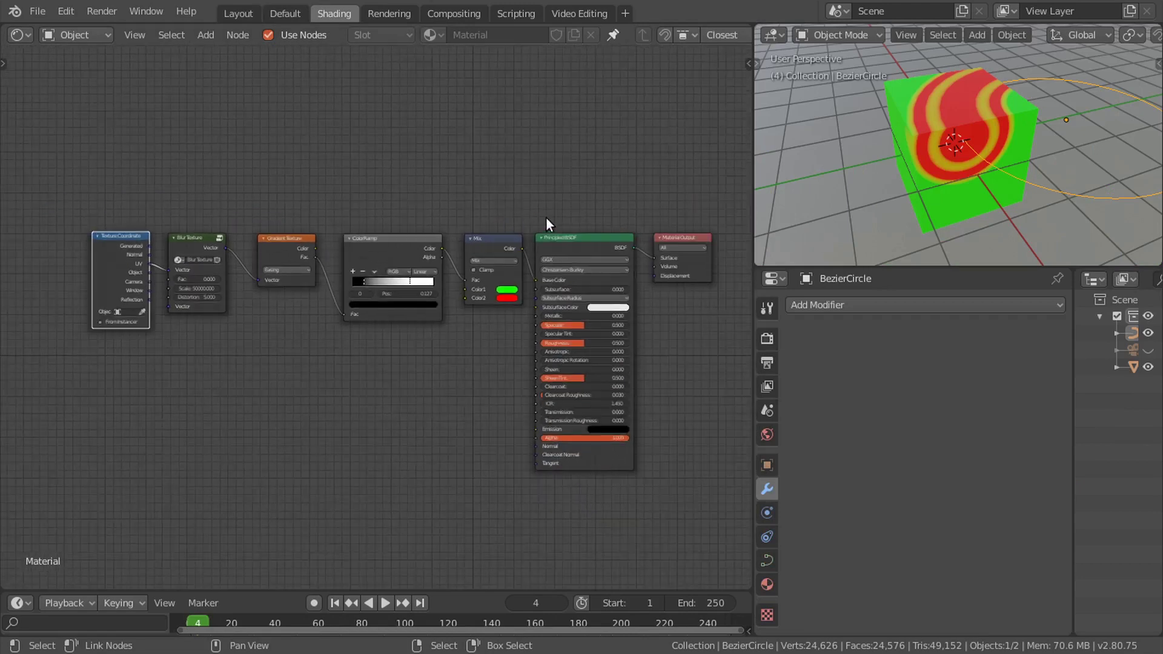
{"action": "middle_click_drag", "start_coordinate": [546, 217], "coordinate": [499, 246]}
{"action": "scroll", "coordinate": [500, 246], "scroll_direction": "up", "scroll_amount": 1}
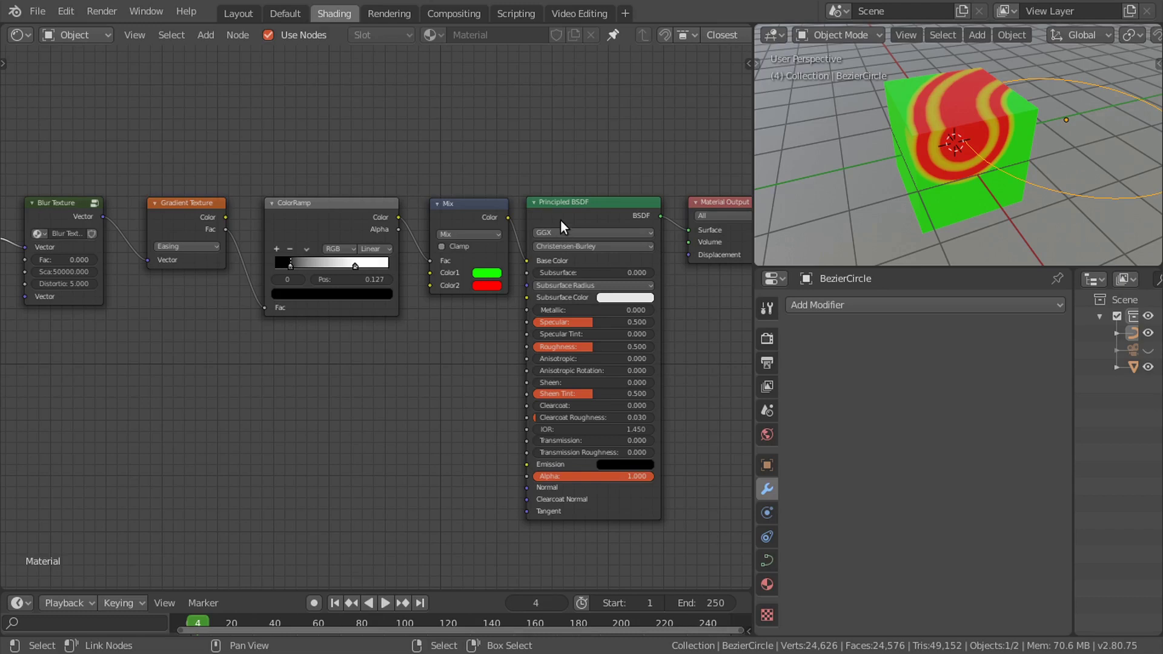
Step: Tidy Principled BSDF and Material Output and relink the Texture Coordinate UV output
{"action": "left_click_drag", "start_coordinate": [561, 219], "coordinate": [580, 219]}
{"action": "left_click_drag", "start_coordinate": [704, 205], "coordinate": [713, 208]}
{"action": "scroll", "coordinate": [605, 155], "scroll_direction": "down", "scroll_amount": 1, "text": "shift"}
{"action": "scroll", "coordinate": [282, 173], "scroll_direction": "down", "scroll_amount": 1}
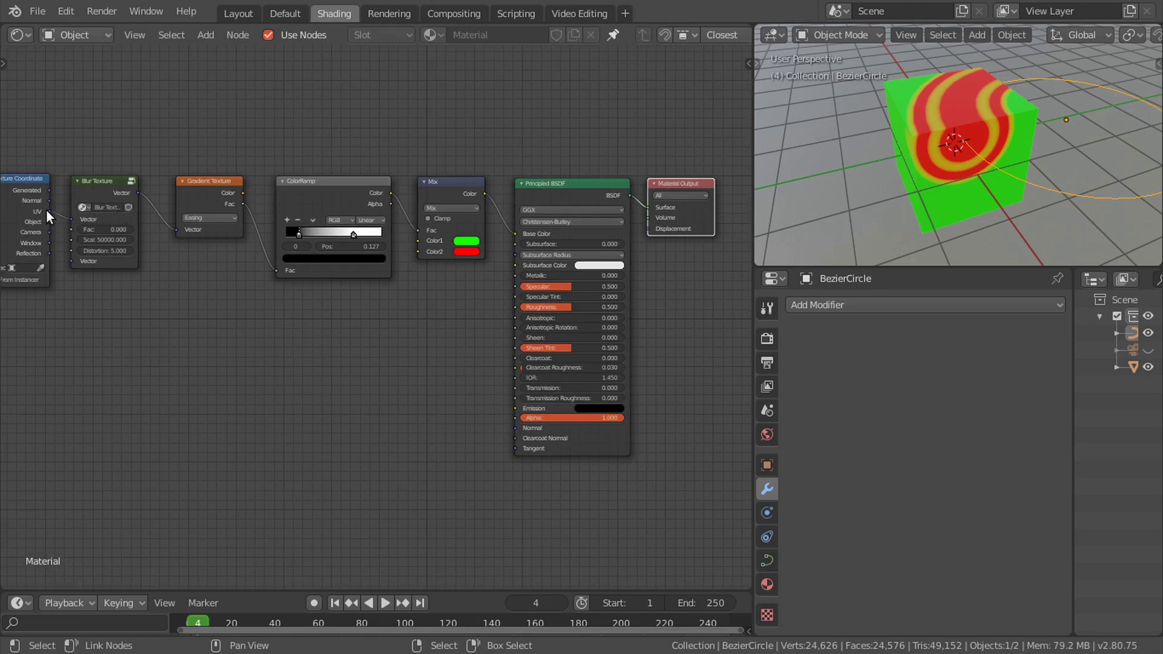
{"action": "left_click_drag", "start_coordinate": [49, 210], "coordinate": [198, 169]}
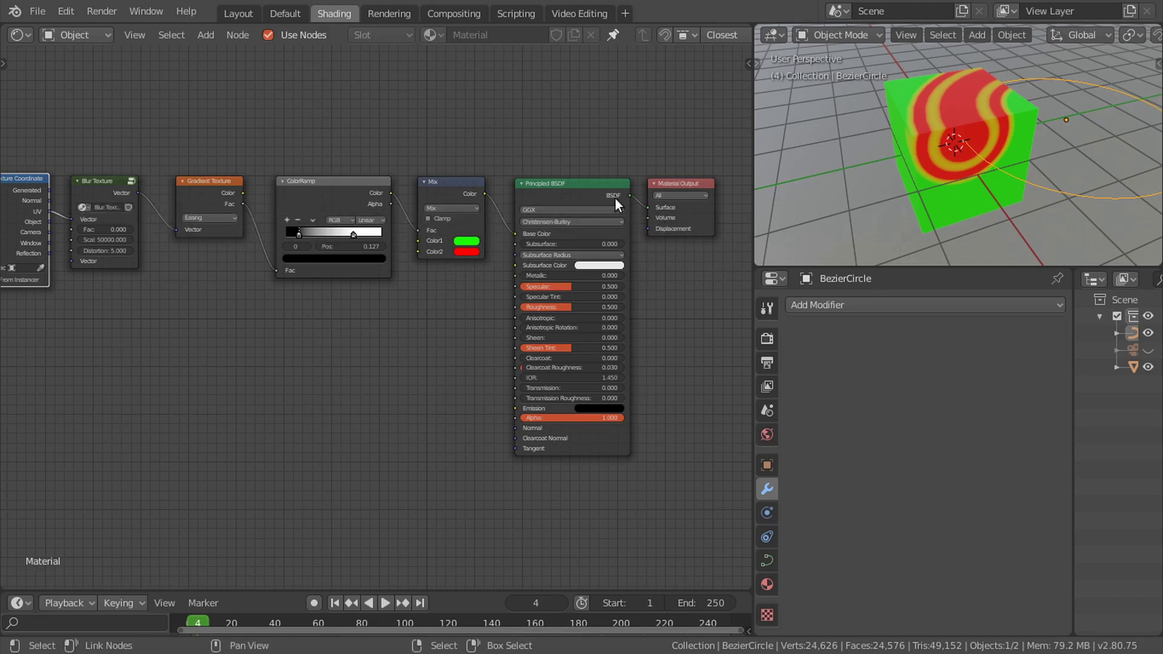
{"action": "left_click_drag", "start_coordinate": [685, 216], "coordinate": [689, 216]}
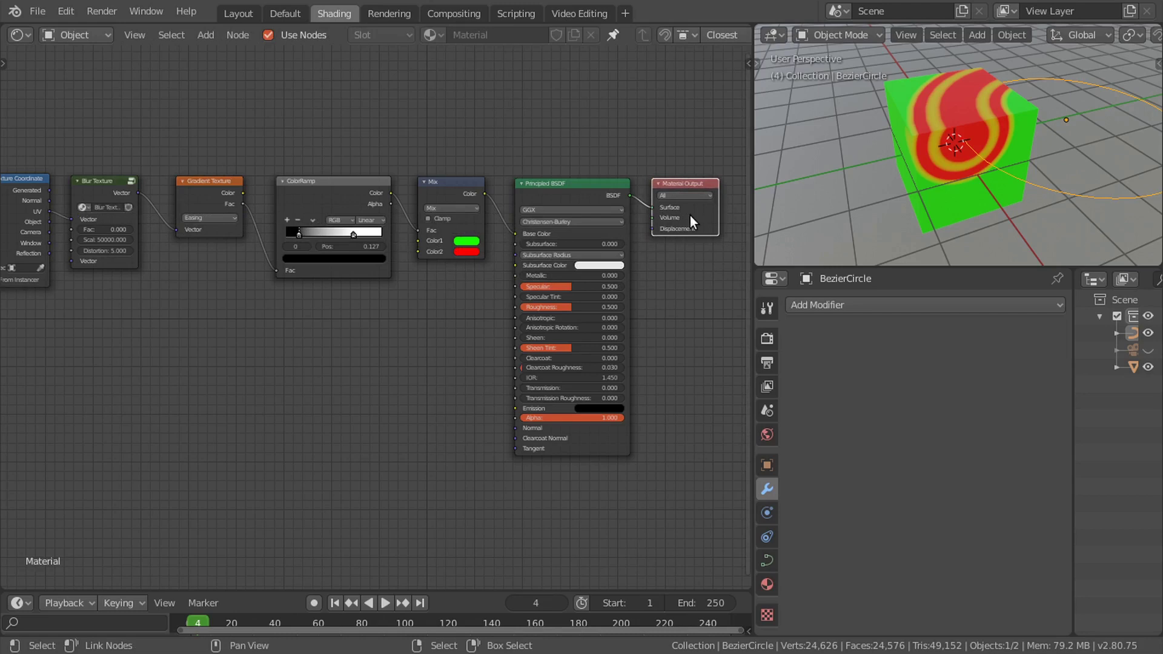
{"action": "left_click", "coordinate": [42, 12]}
Step: Open the recent project UVMapDataTransfer10_3_Logo_6.blend
{"action": "mouse_move", "coordinate": [79, 65]}
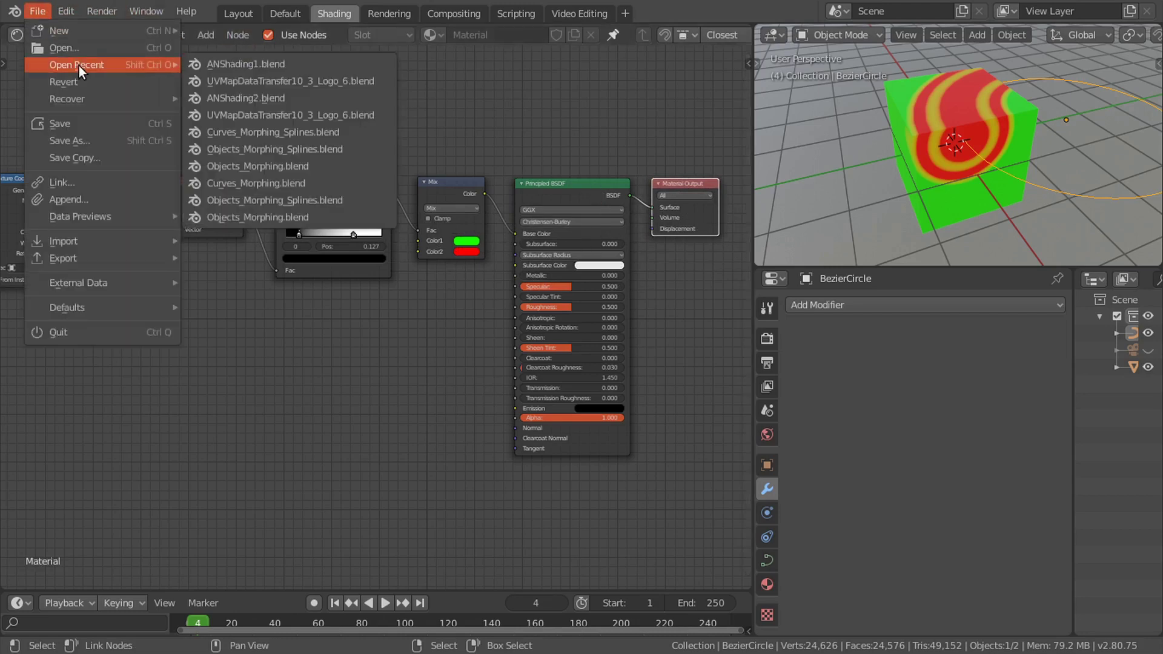
{"action": "left_click", "coordinate": [263, 81]}
{"action": "scroll", "coordinate": [479, 253], "scroll_direction": "down", "scroll_amount": 5}
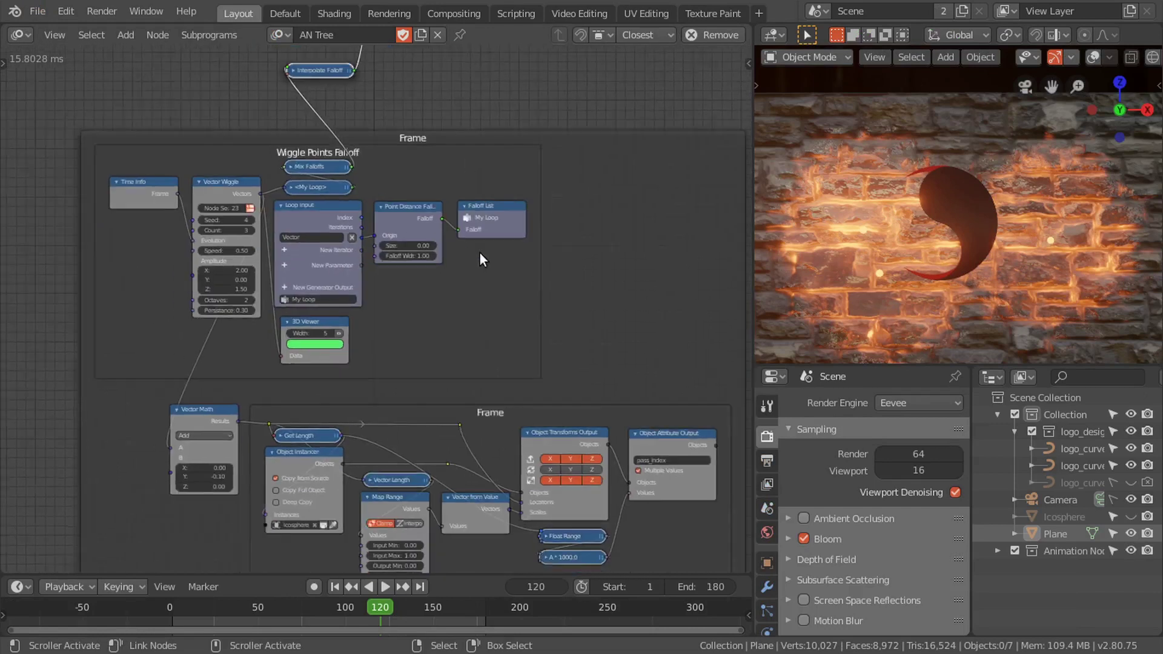
{"action": "scroll", "coordinate": [470, 312], "scroll_direction": "up", "scroll_amount": 3}
{"action": "scroll", "coordinate": [247, 232], "scroll_direction": "up", "scroll_amount": 3}
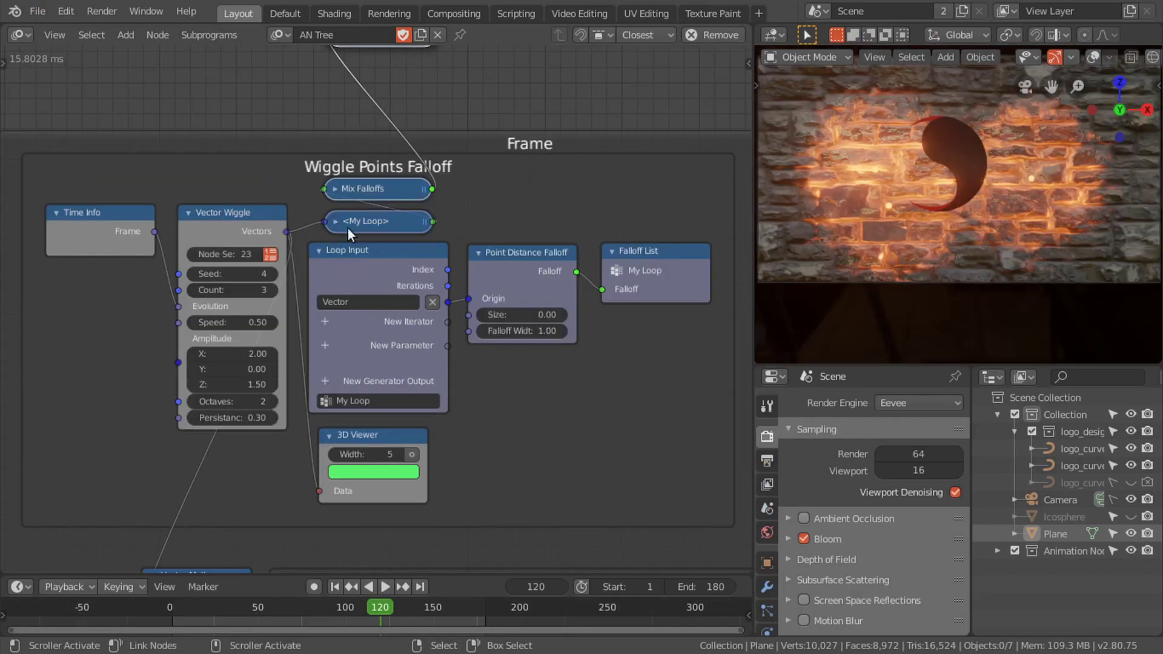
Step: Connect the Vector Wiggle Vectors output to the My Loop subprogram input
{"action": "left_click", "coordinate": [230, 231]}
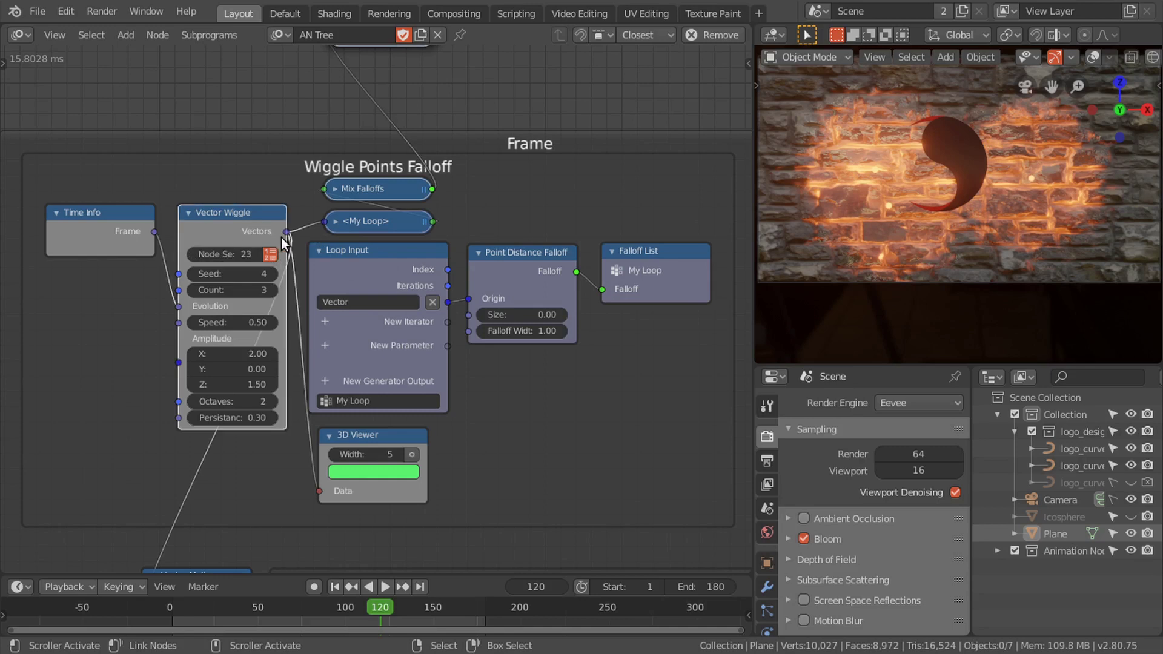
{"action": "left_click_drag", "start_coordinate": [286, 231], "coordinate": [326, 222]}
{"action": "left_click", "coordinate": [503, 269]}
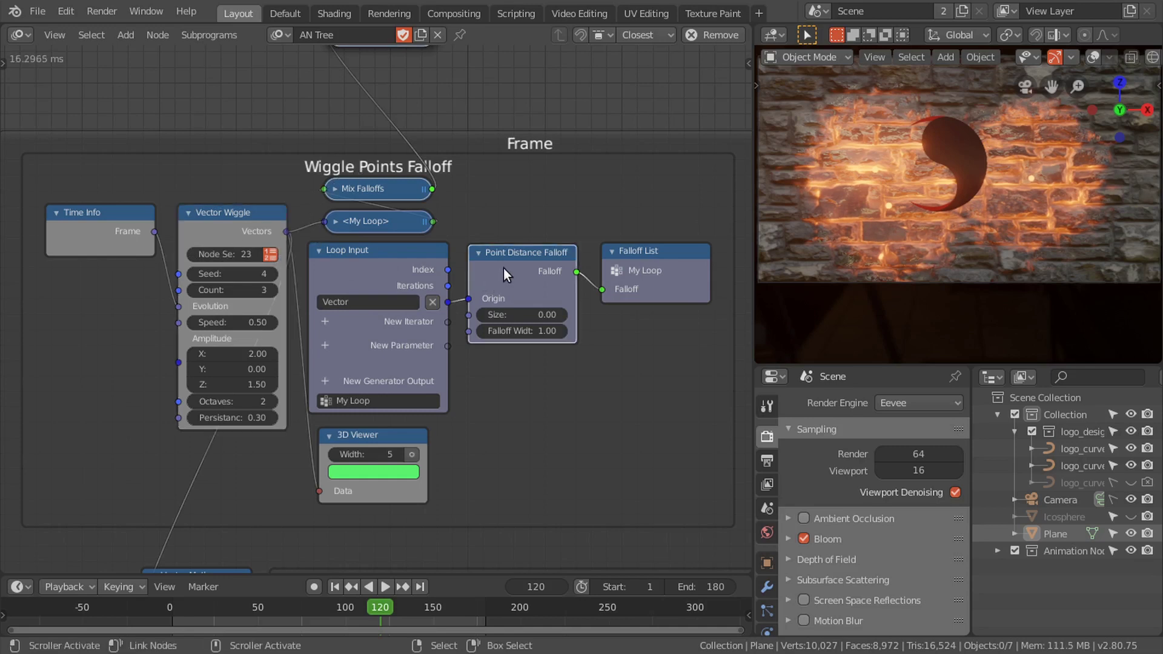
{"action": "left_click", "coordinate": [293, 226]}
{"action": "left_click", "coordinate": [506, 273]}
{"action": "left_click", "coordinate": [631, 263]}
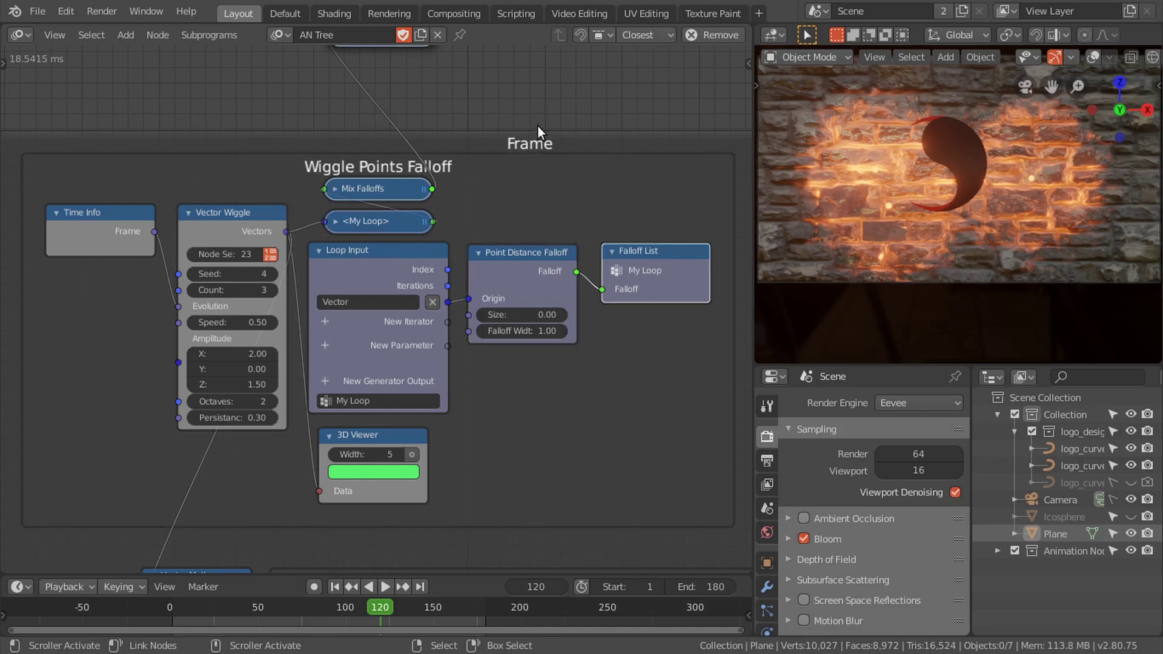
Step: Pan the node editor to centre the Data Transfer node group for the Plane
{"action": "middle_click_drag", "start_coordinate": [502, 137], "coordinate": [443, 133]}
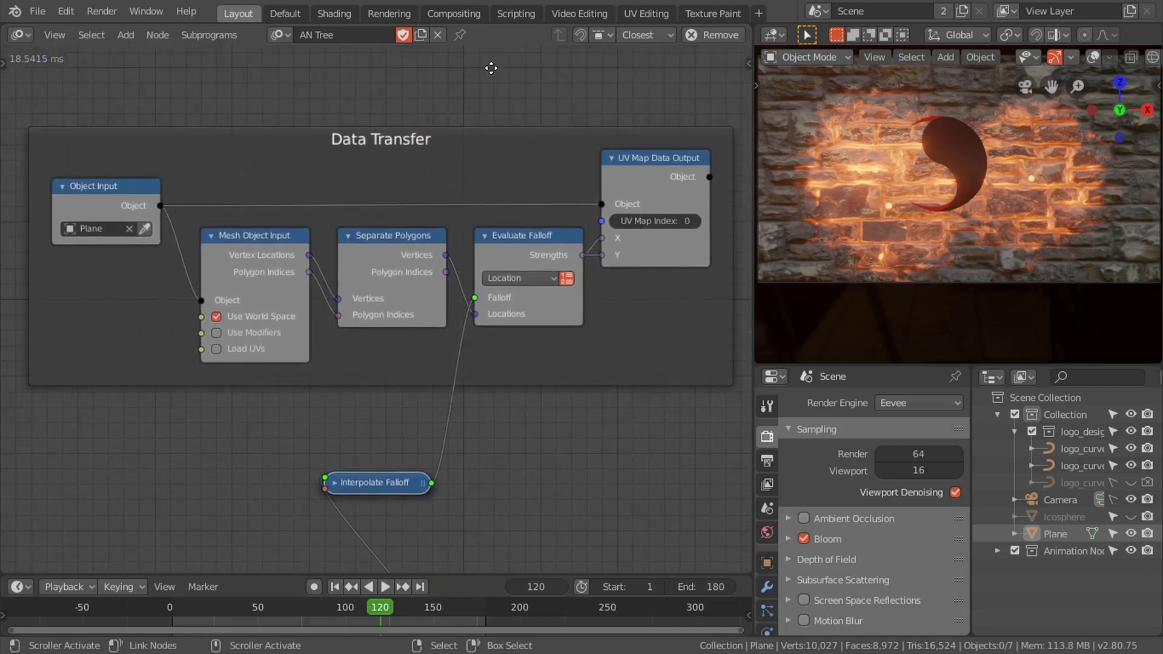
{"action": "middle_click_drag", "start_coordinate": [574, 340], "coordinate": [587, 296]}
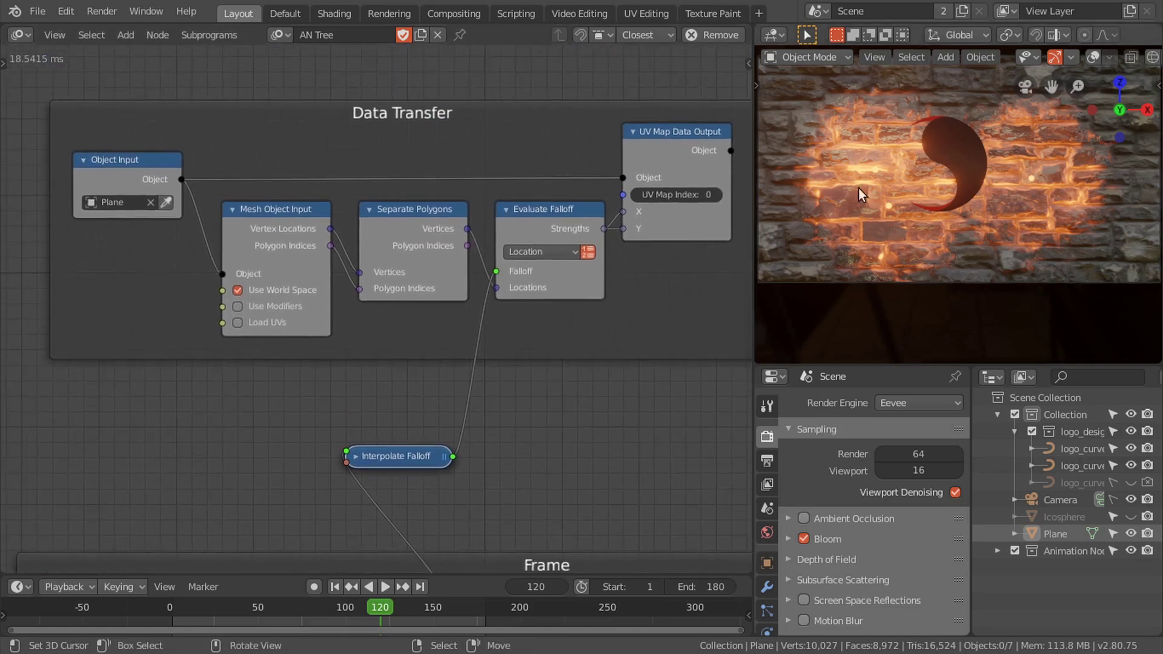
{"action": "scroll", "coordinate": [878, 148], "scroll_direction": "up", "scroll_amount": 2}
{"action": "scroll", "coordinate": [836, 181], "scroll_direction": "down", "scroll_amount": 1}
{"action": "middle_click_drag", "start_coordinate": [525, 224], "coordinate": [497, 264]}
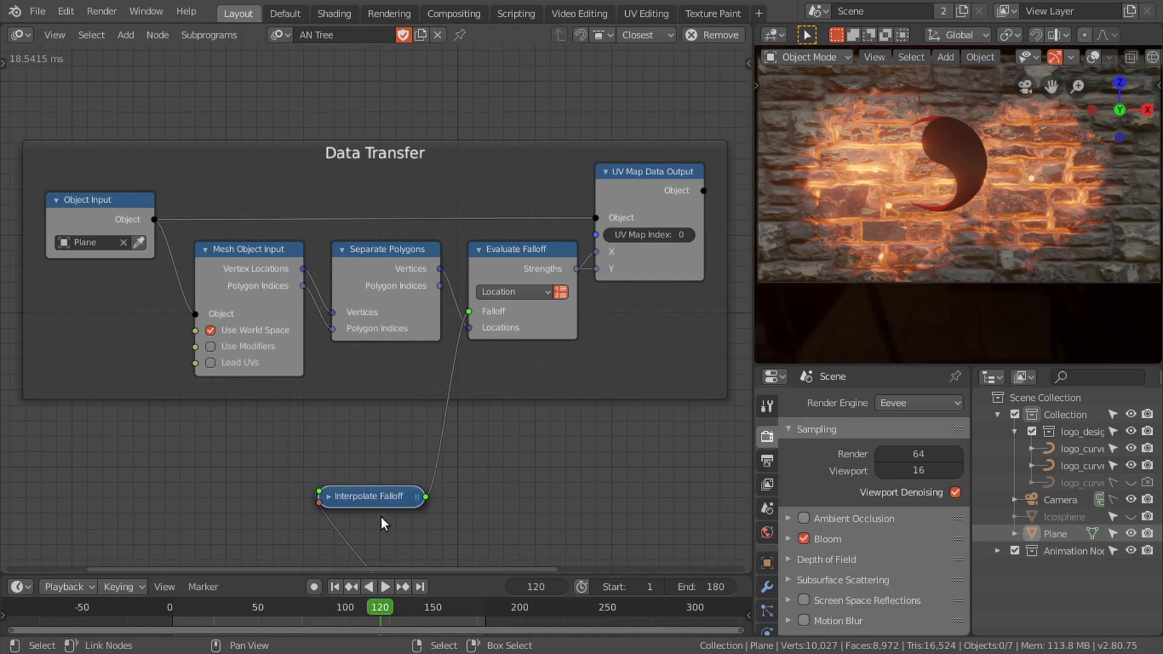
{"action": "left_click_drag", "start_coordinate": [426, 495], "coordinate": [469, 310]}
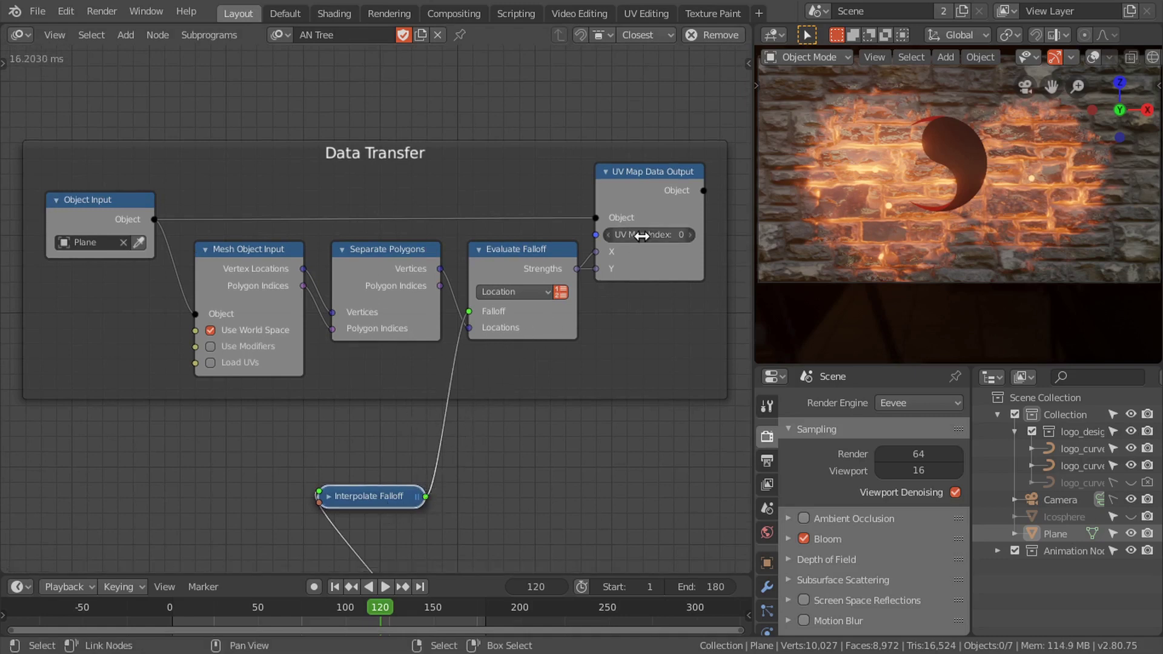
{"action": "left_click", "coordinate": [347, 14]}
Step: Set the viewport to Rendered shading and show the material nodes full-window
{"action": "key", "text": "z"}
{"action": "left_click", "coordinate": [981, 175]}
{"action": "key", "text": "Home"}
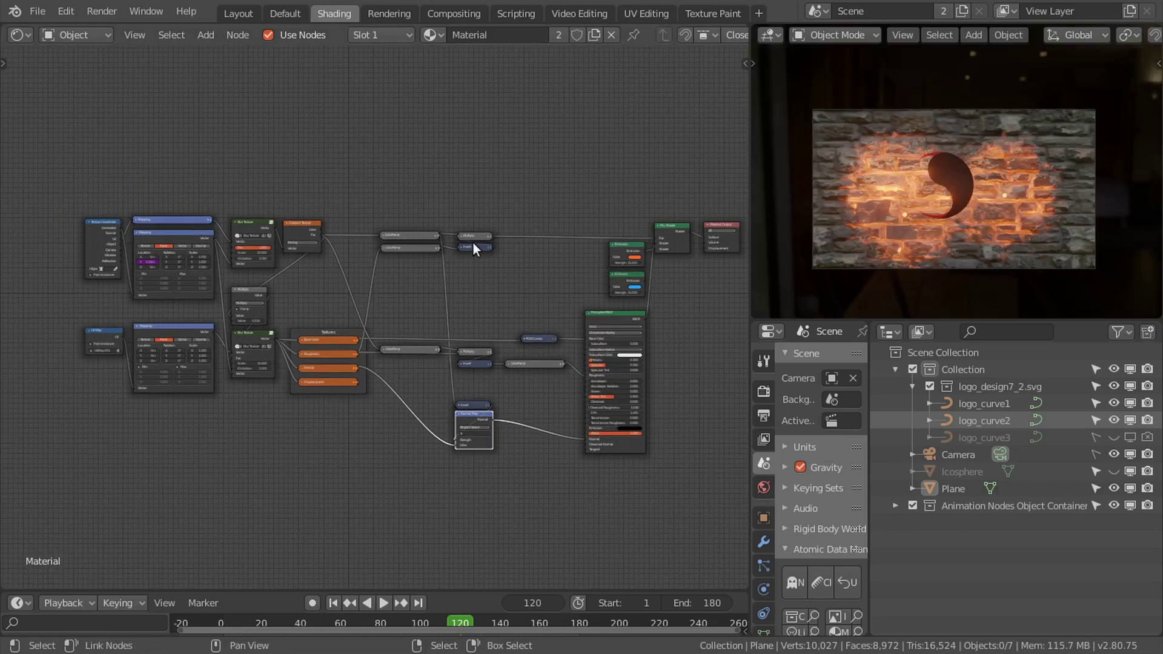
{"action": "key", "text": "ctrl+space"}
Step: Nudge the Mapping and Mix Shader nodes and select Principled BSDF in the brick wall material
{"action": "scroll", "coordinate": [402, 249], "scroll_direction": "up", "scroll_amount": 6}
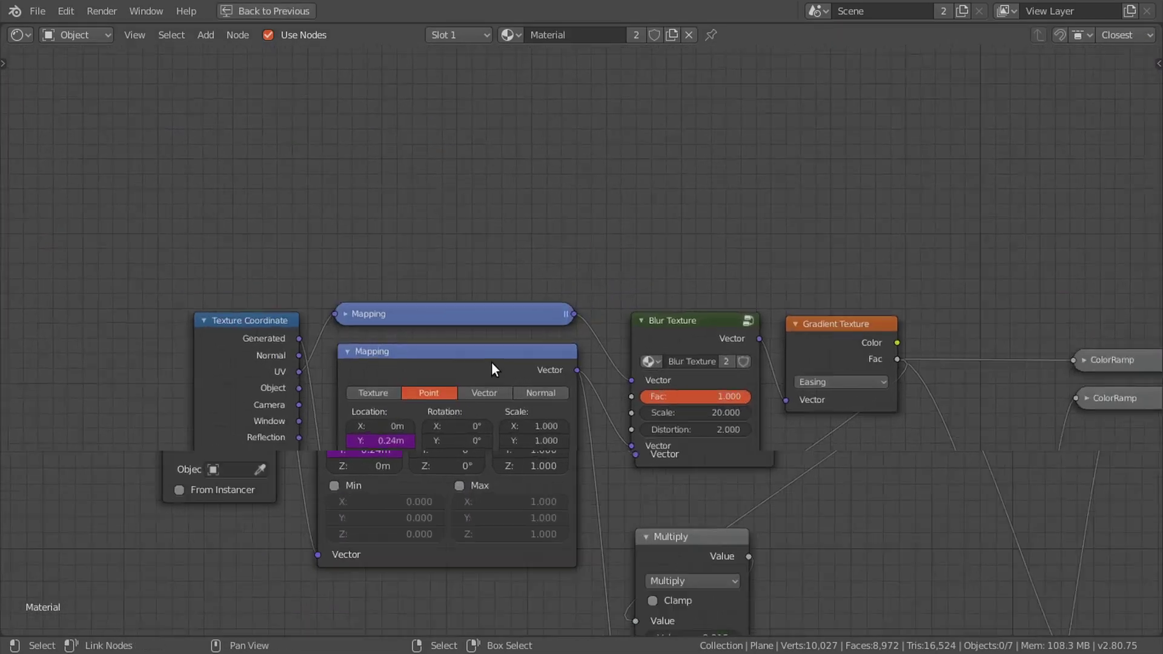
{"action": "left_click_drag", "start_coordinate": [284, 232], "coordinate": [307, 238]}
{"action": "scroll", "coordinate": [496, 242], "scroll_direction": "down", "scroll_amount": 2}
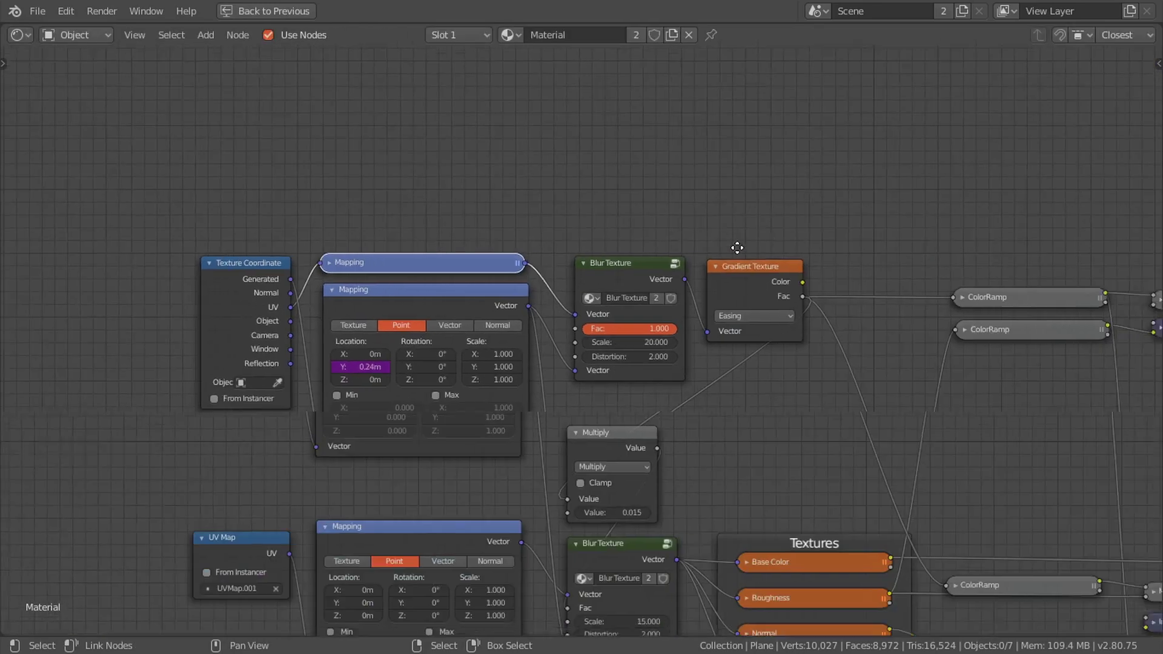
{"action": "middle_click_drag", "start_coordinate": [740, 247], "coordinate": [447, 217]}
{"action": "scroll", "coordinate": [447, 217], "scroll_direction": "down", "scroll_amount": 1}
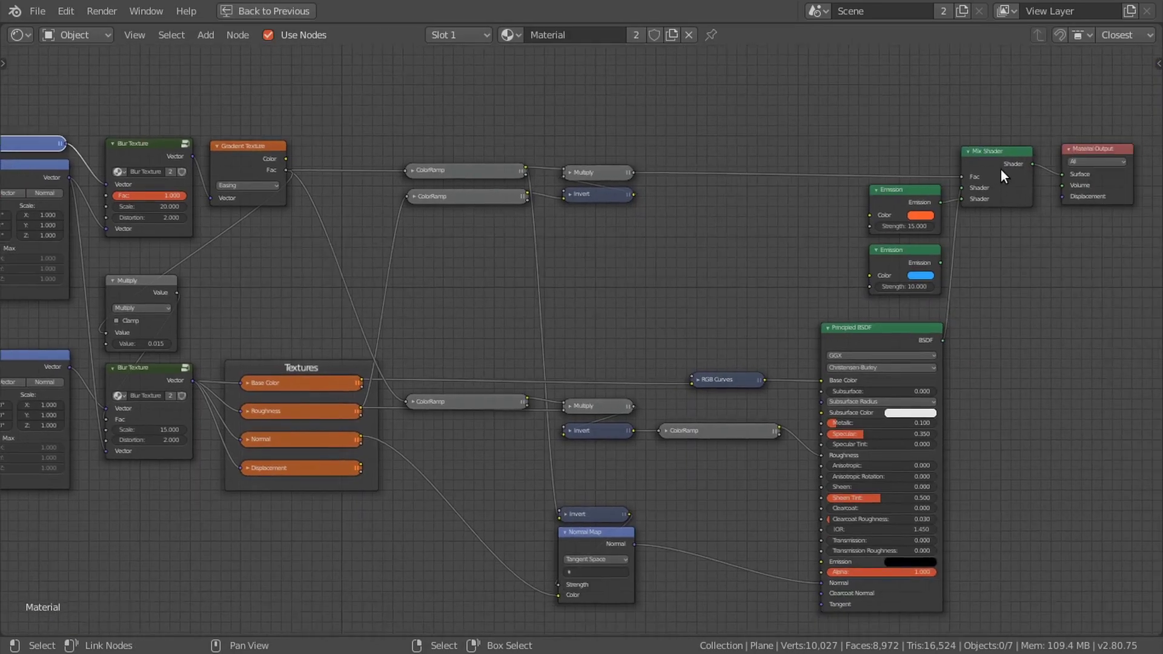
{"action": "left_click_drag", "start_coordinate": [1000, 171], "coordinate": [1007, 164]}
{"action": "left_click", "coordinate": [887, 344]}
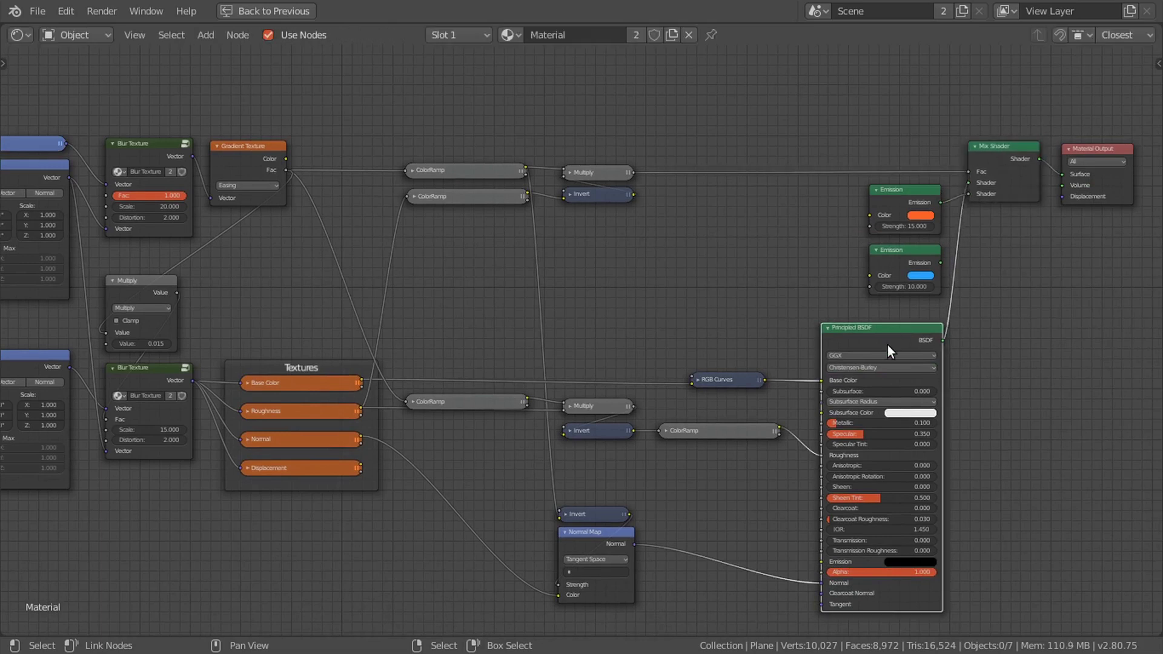
{"action": "middle_click_drag", "start_coordinate": [755, 330], "coordinate": [660, 258]}
Step: Back in the split layout, view the Textures frame and nudge RGB Curves, then maximize the rendered 3D view
{"action": "key", "text": "ctrl+space"}
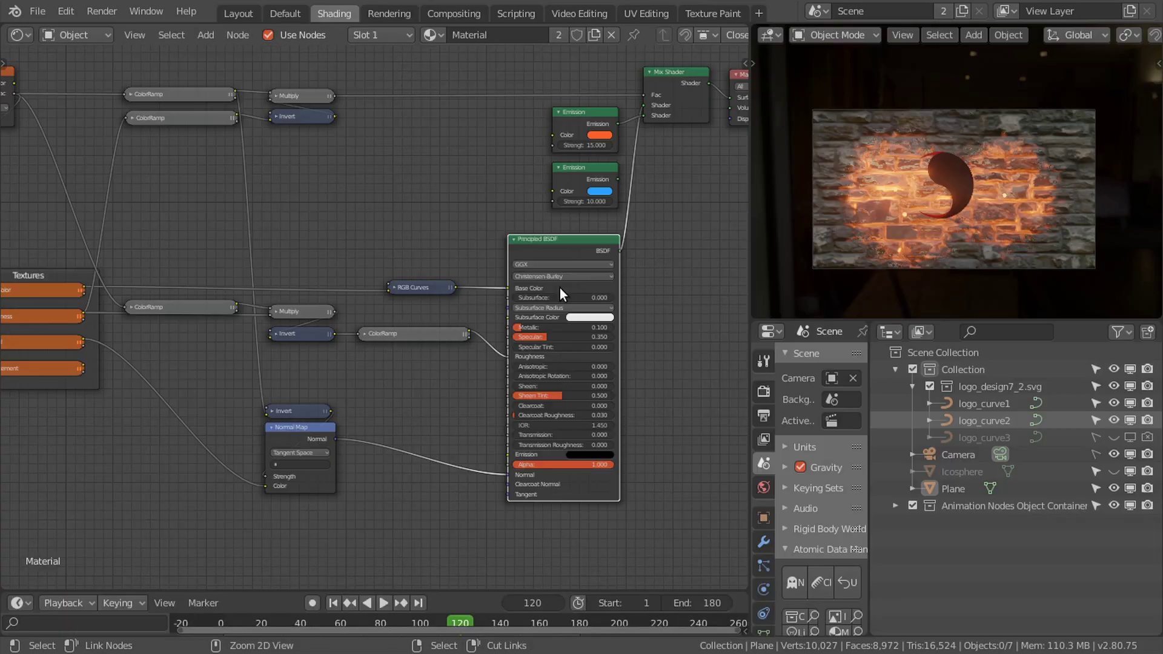
{"action": "scroll", "coordinate": [419, 275], "scroll_direction": "up", "scroll_amount": 4}
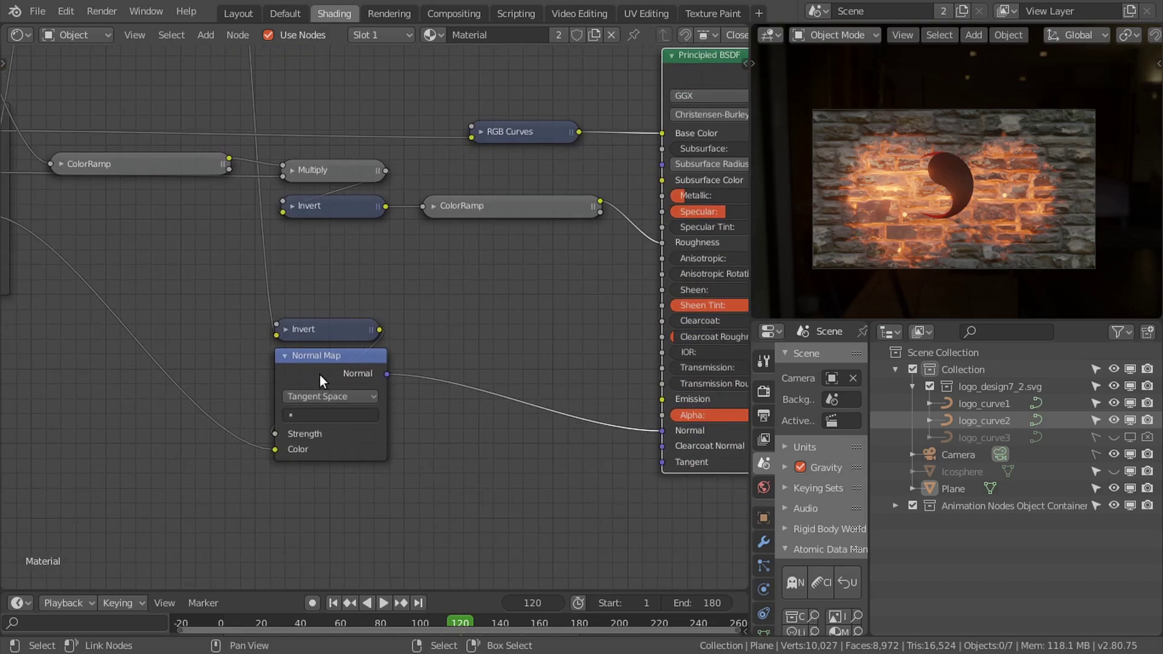
{"action": "scroll", "coordinate": [387, 339], "scroll_direction": "down", "scroll_amount": 2}
{"action": "middle_click_drag", "start_coordinate": [379, 285], "coordinate": [427, 382]}
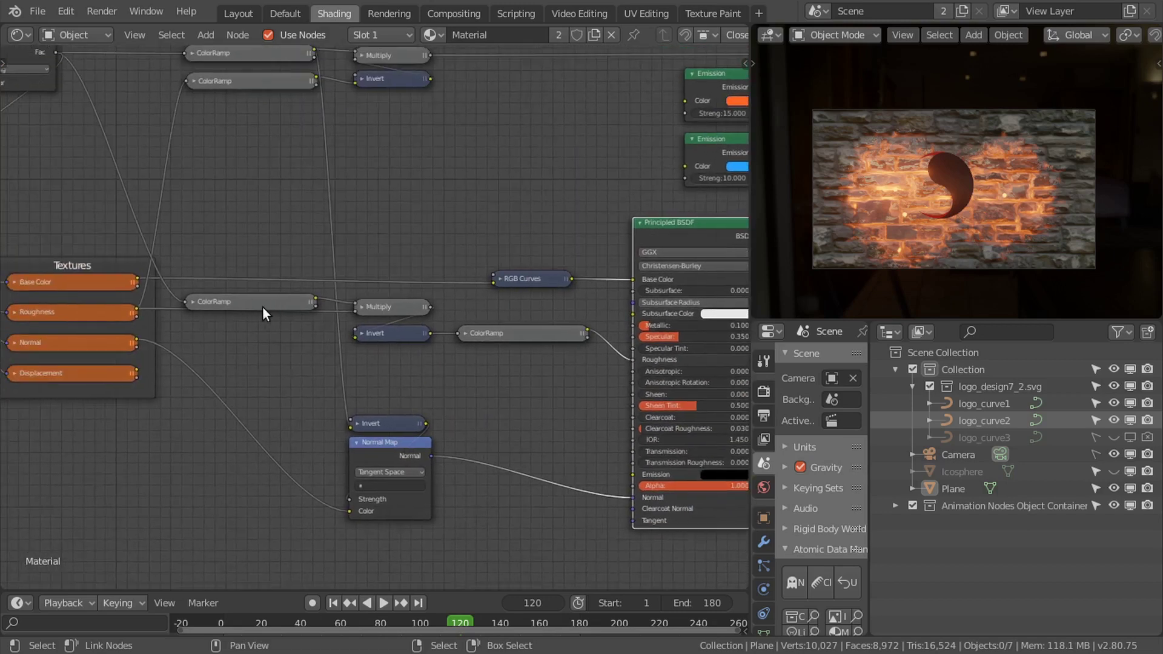
{"action": "middle_click_drag", "start_coordinate": [546, 321], "coordinate": [347, 324]}
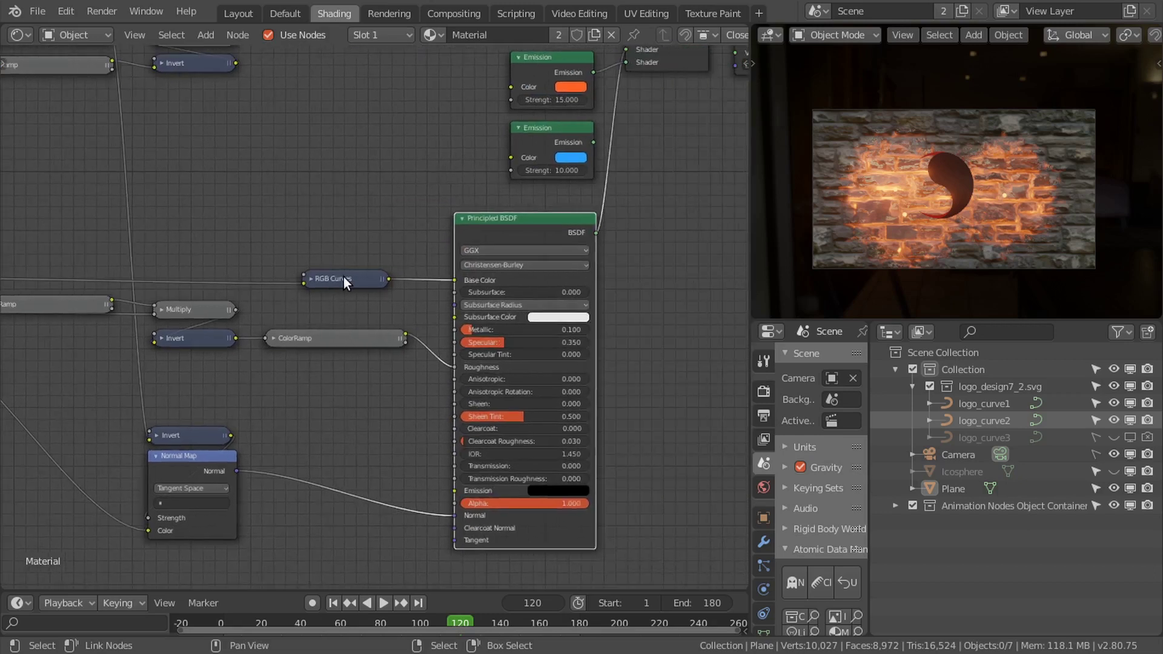
{"action": "left_click_drag", "start_coordinate": [343, 277], "coordinate": [345, 271]}
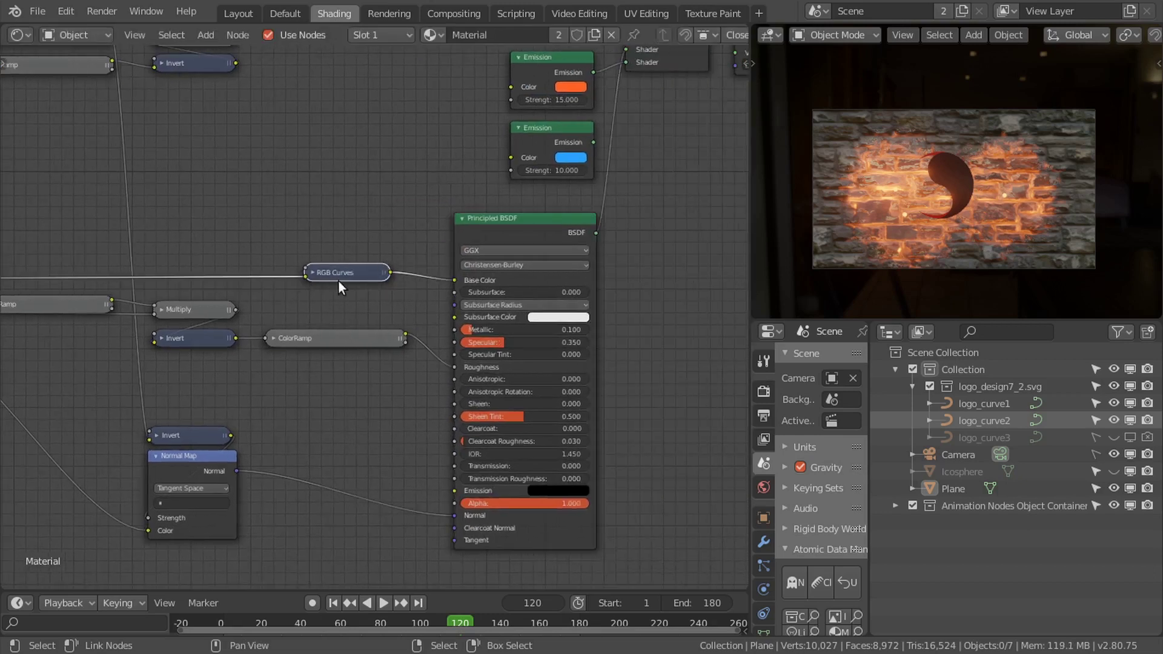
{"action": "scroll", "coordinate": [922, 216], "scroll_direction": "up", "scroll_amount": 3}
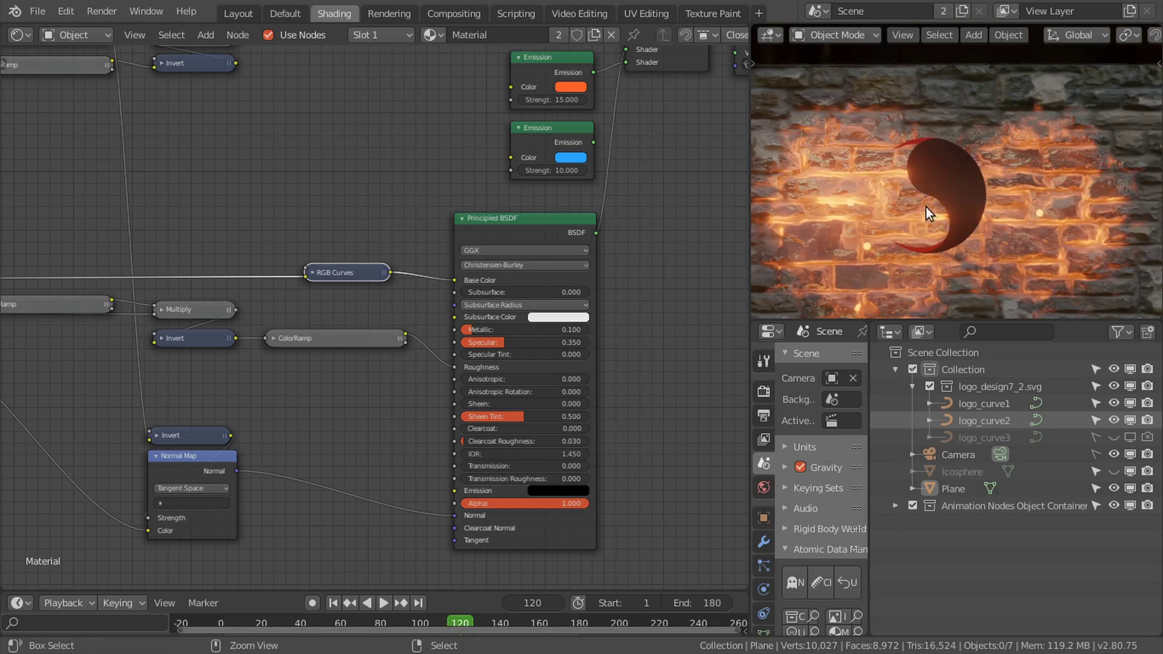
{"action": "key", "text": "ctrl+space"}
Step: Play the fire-glow animation across the brick wall and stop it at frame 167
{"action": "scroll", "coordinate": [684, 256], "scroll_direction": "down", "scroll_amount": 4}
{"action": "scroll", "coordinate": [637, 333], "scroll_direction": "up", "scroll_amount": 2}
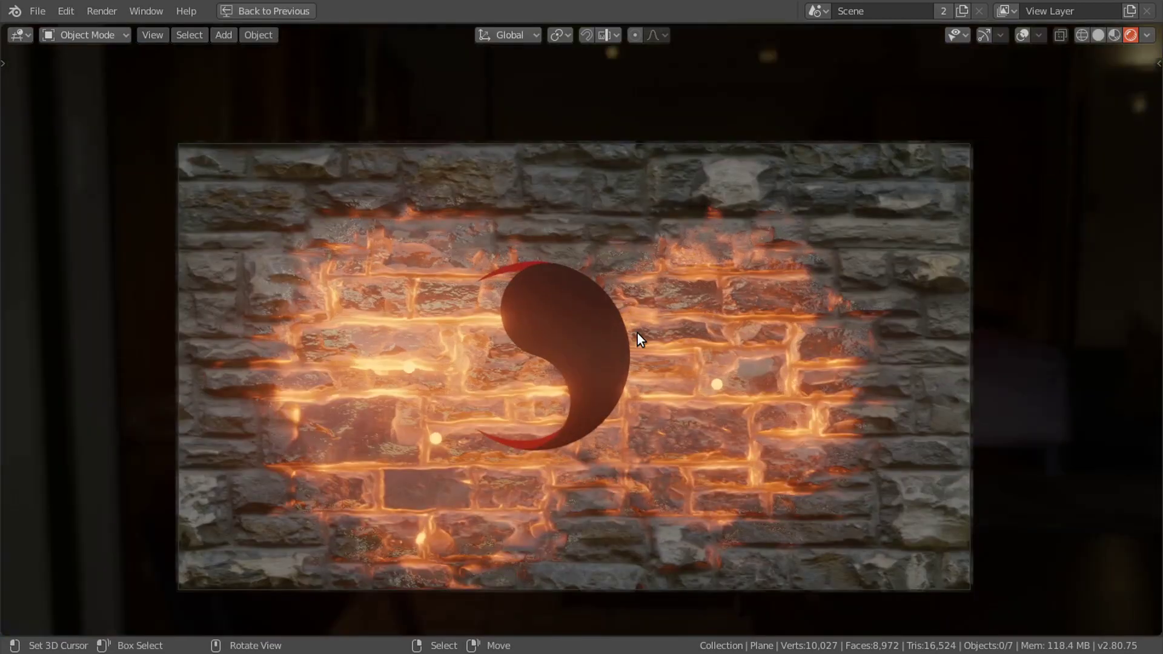
{"action": "key", "text": "space"}
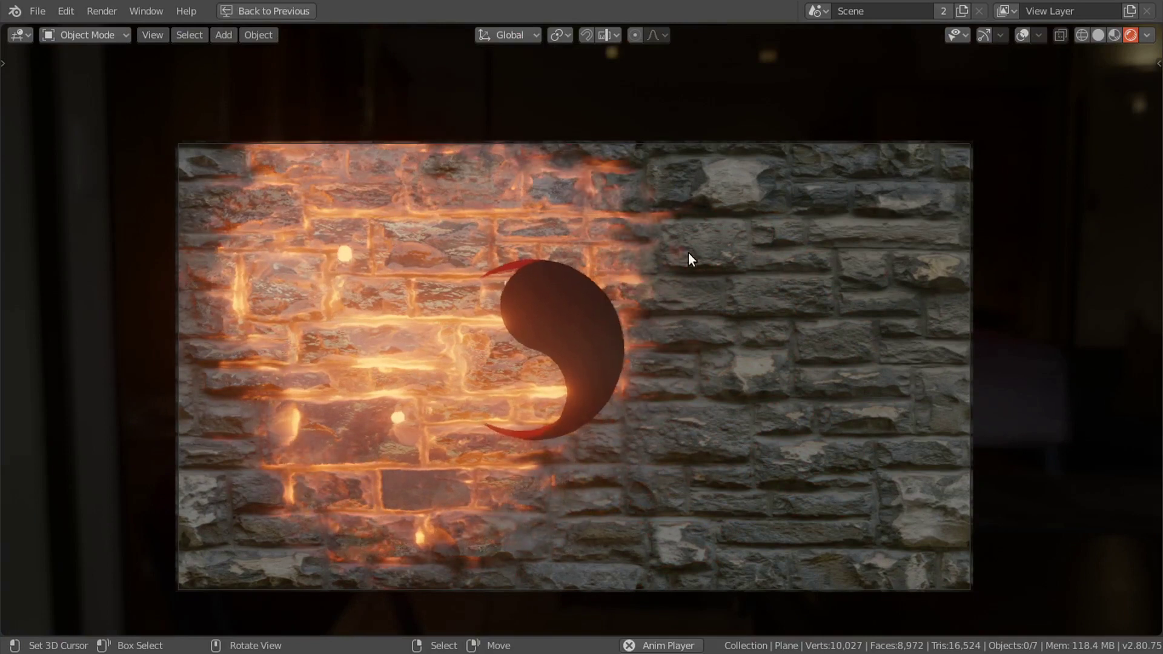
{"action": "key", "text": "space"}
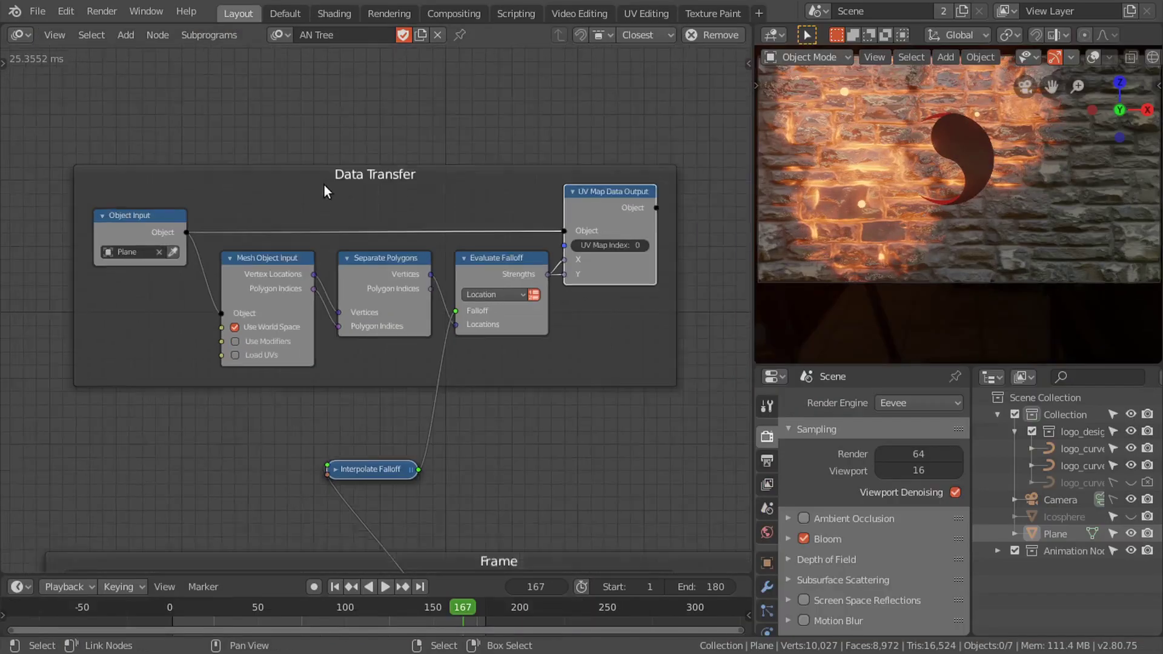
{"action": "scroll", "coordinate": [410, 216], "scroll_direction": "up", "scroll_amount": 2}
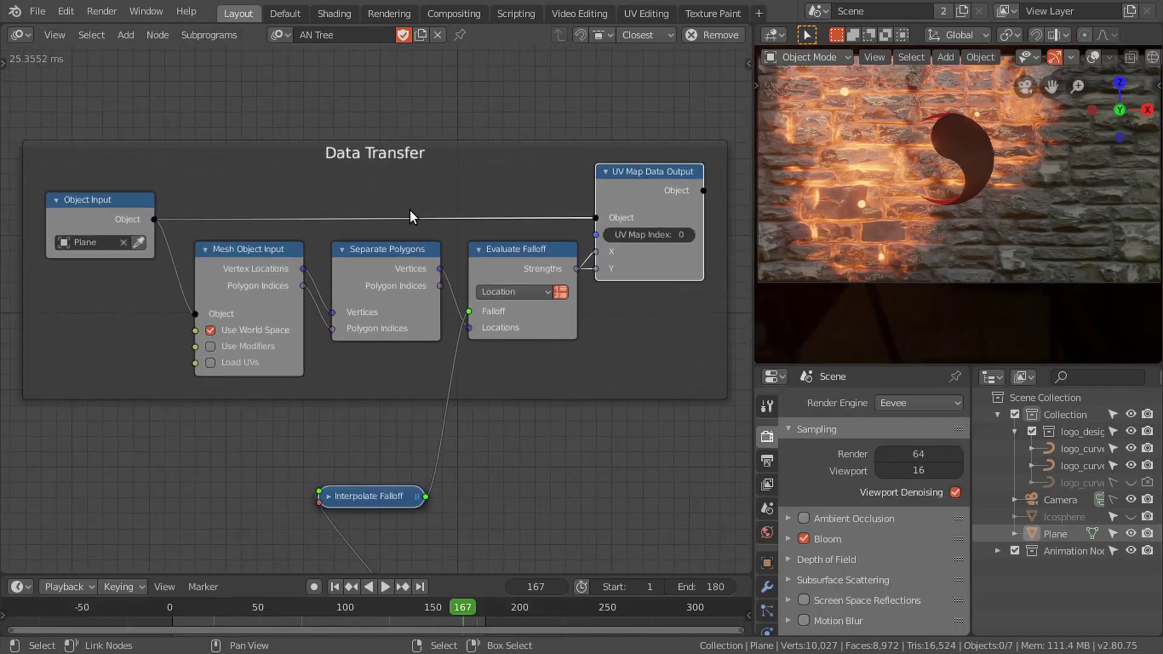
{"action": "mouse_move", "coordinate": [462, 161]}
{"action": "middle_mouse_down"}
{"action": "mouse_move", "coordinate": [468, 175]}
{"action": "mouse_move", "coordinate": [458, 171]}
{"action": "middle_mouse_up"}
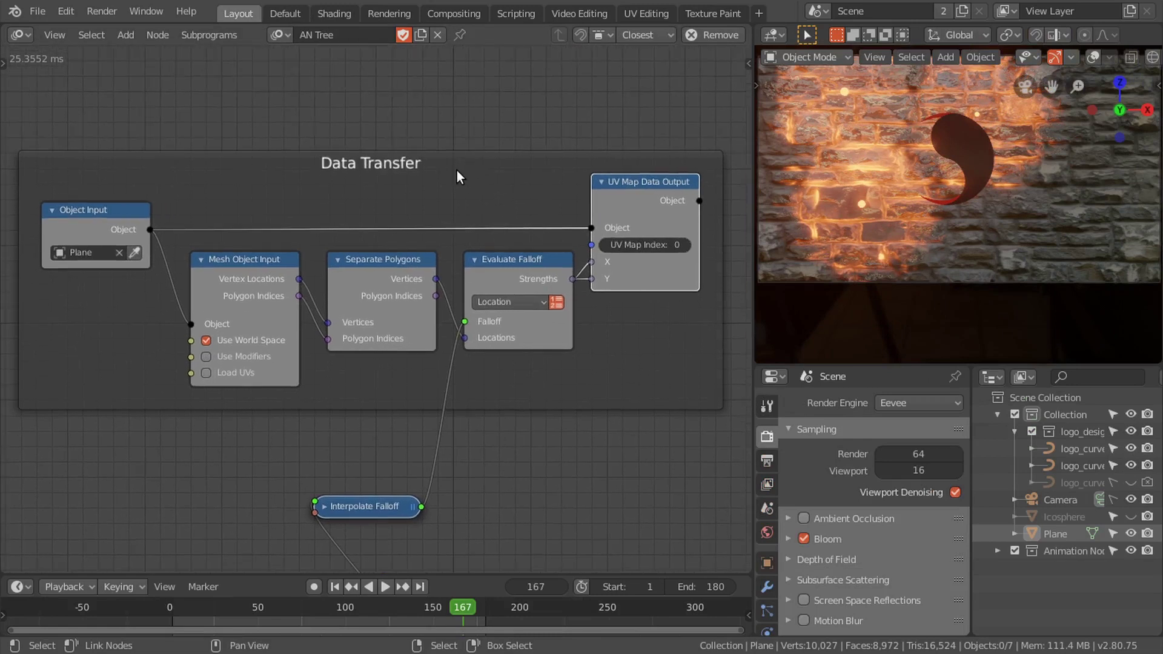
{"action": "middle_click_drag", "start_coordinate": [433, 160], "coordinate": [440, 162]}
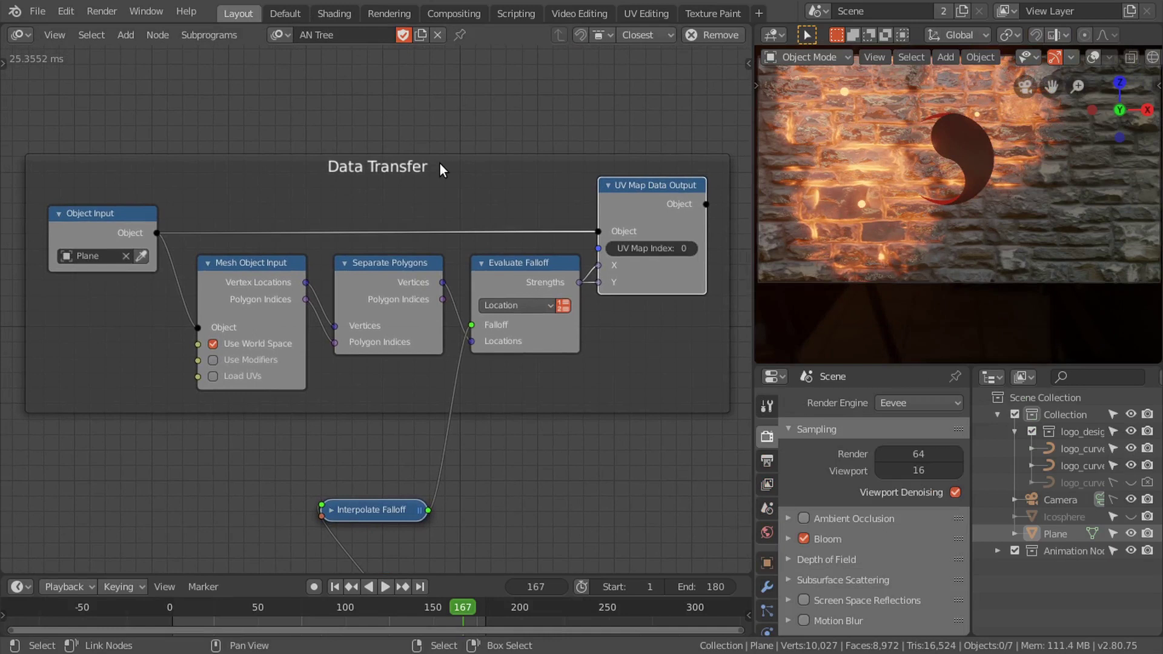